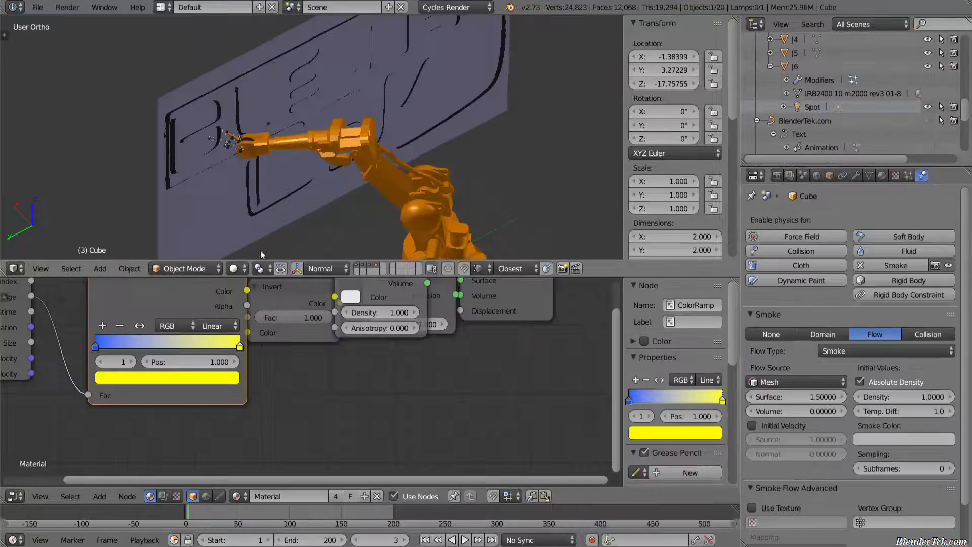
# Step: Scrub the finished example's timeline to frame 235 and inspect the robot arm working on the wall
pyautogui.moveTo(196, 512); pyautogui.dragTo(389, 514)
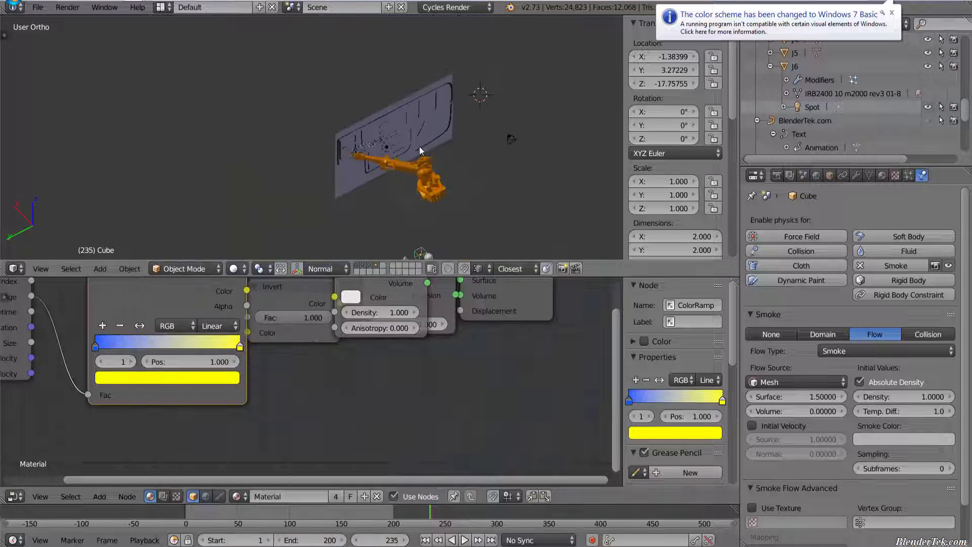
pyautogui.keyDown('shift'); pyautogui.moveTo(419, 147); pyautogui.dragTo(436, 135, button='middle'); pyautogui.keyUp('shift')
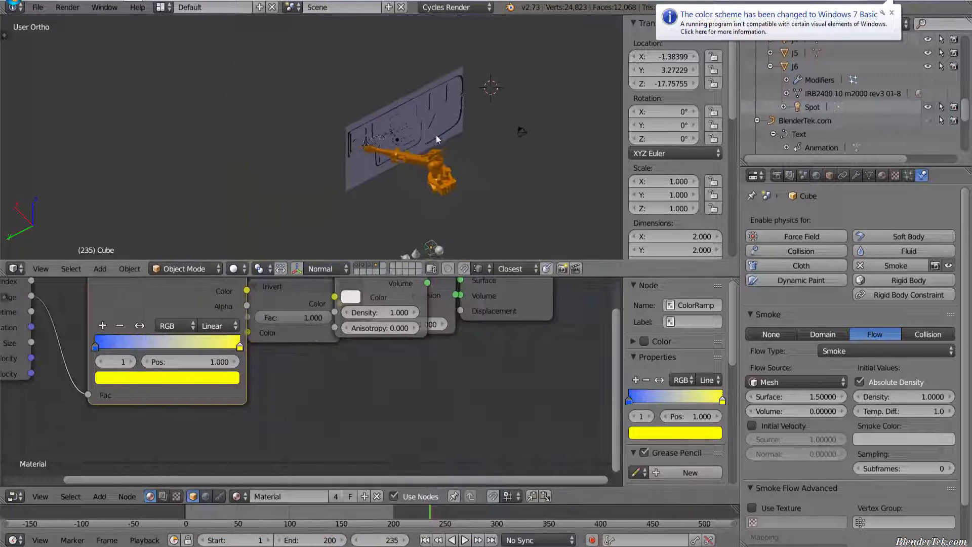
pyautogui.scroll(3, 436, 136)
pyautogui.rightClick(440, 186)
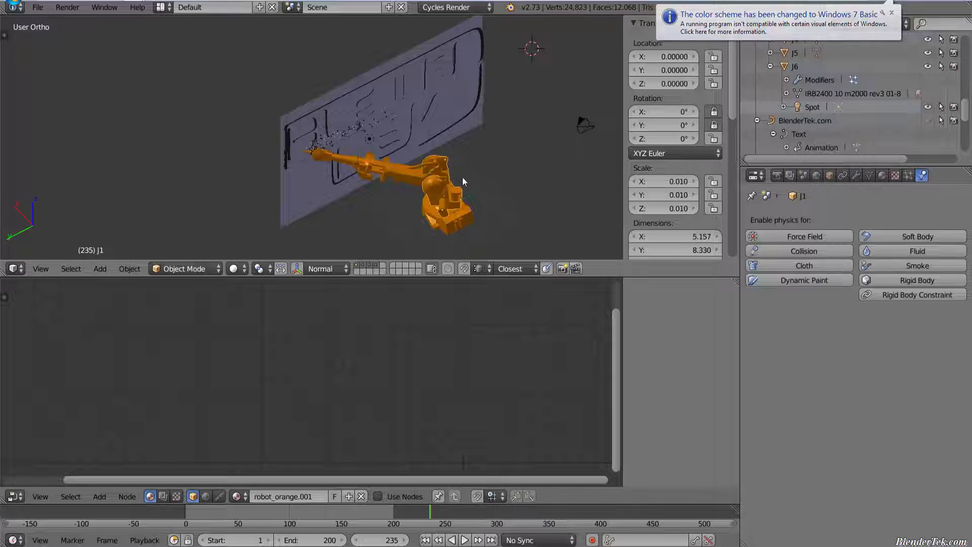
pyautogui.moveTo(462, 178); pyautogui.dragTo(507, 175, button='middle')
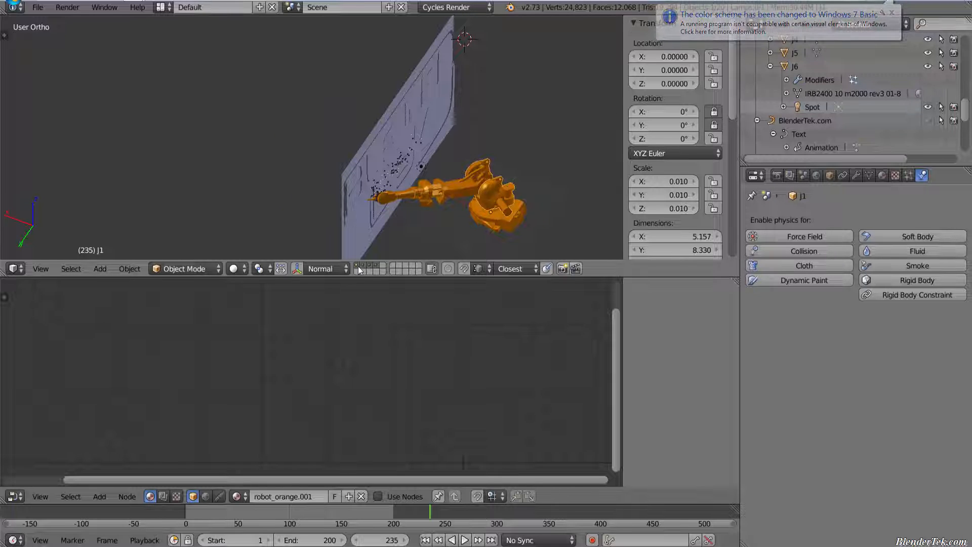
# Step: Turn off the robot arm's layer, inspect the traced lettering on its own and select the BlenderTek.com text object
pyautogui.keyDown('shift'); pyautogui.click(357, 266); pyautogui.keyUp('shift')
pyautogui.moveTo(351, 153); pyautogui.dragTo(302, 141, button='middle')
pyautogui.scroll(2, 299, 152)
pyautogui.rightClick(293, 181)
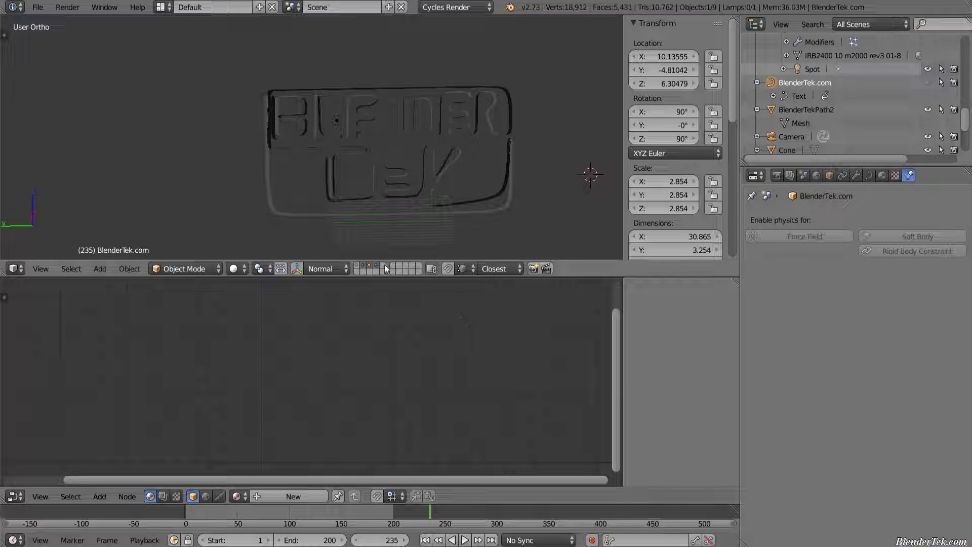
# Step: Switch to the other Blender window that holds the rigged robot arm
pyautogui.moveTo(134, 0)
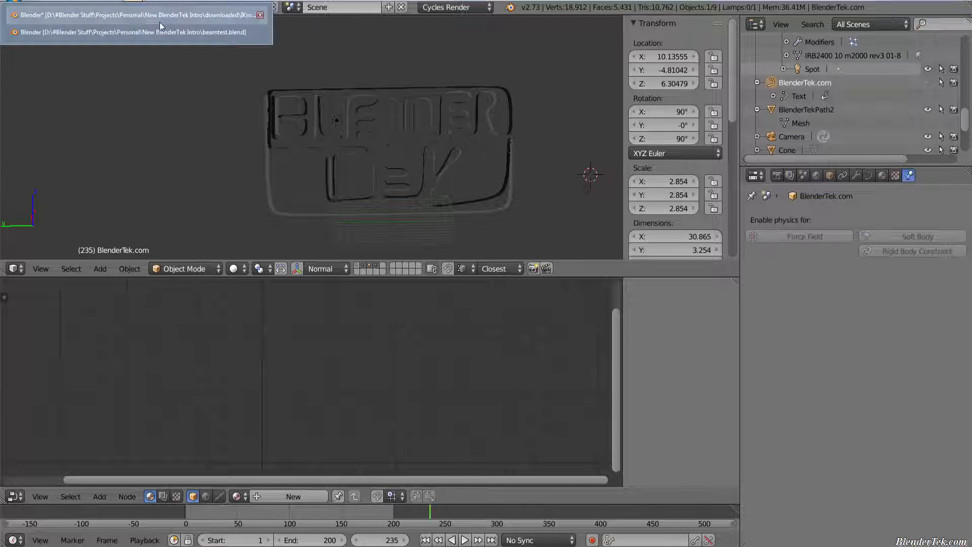
pyautogui.click(159, 22)
pyautogui.click(130, 17)
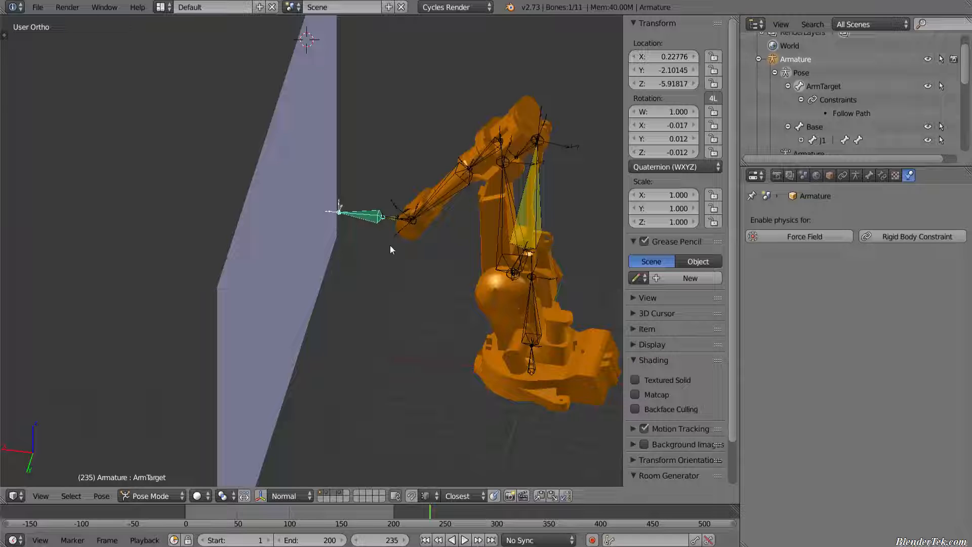
# Step: Grab the ArmTarget bone in Pose Mode and move it around to test how the robot arm follows it
pyautogui.scroll(4, 379, 217)
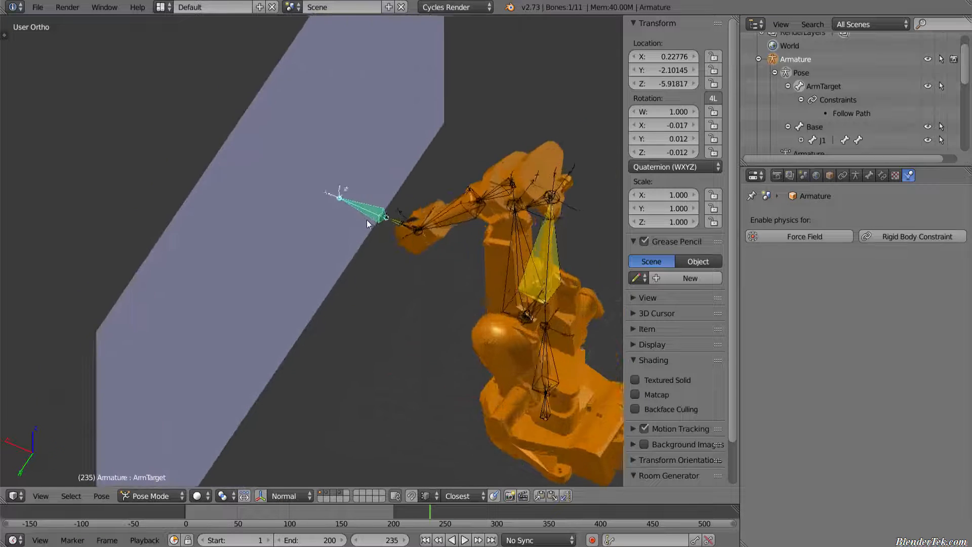
pyautogui.press('g')
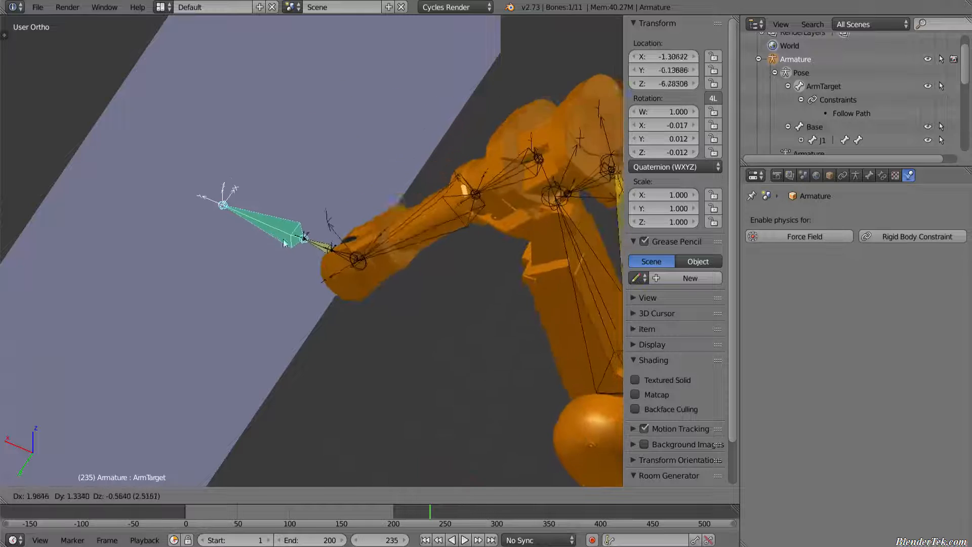
pyautogui.rightClick(205, 186)
pyautogui.scroll(-3, 349, 319)
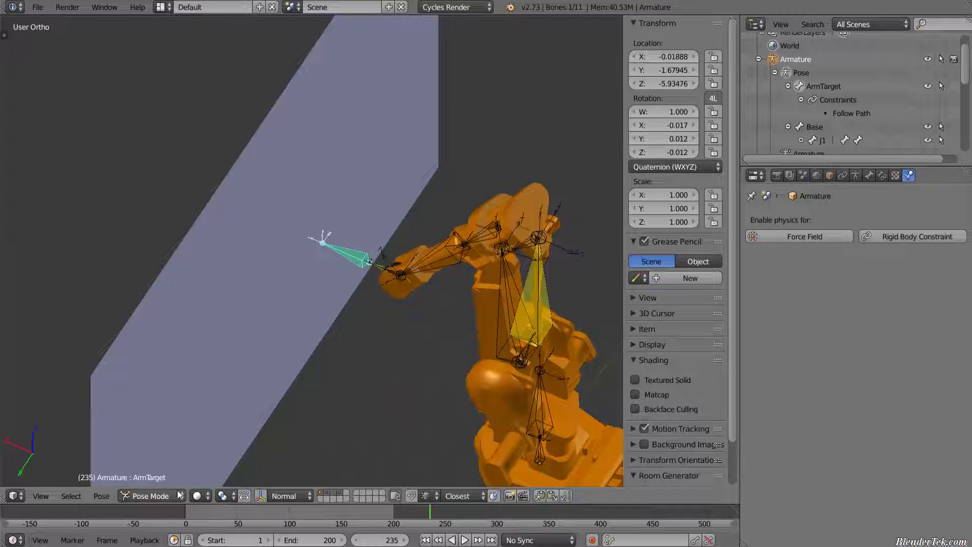
# Step: Return the armature to Object Mode and hide it so only the robot's meshes are shown
pyautogui.moveTo(406, 314); pyautogui.dragTo(292, 278, button='middle')
pyautogui.scroll(-5, 292, 277)
pyautogui.keyDown('shift'); pyautogui.moveTo(301, 209); pyautogui.dragTo(300, 274, button='middle'); pyautogui.keyUp('shift')
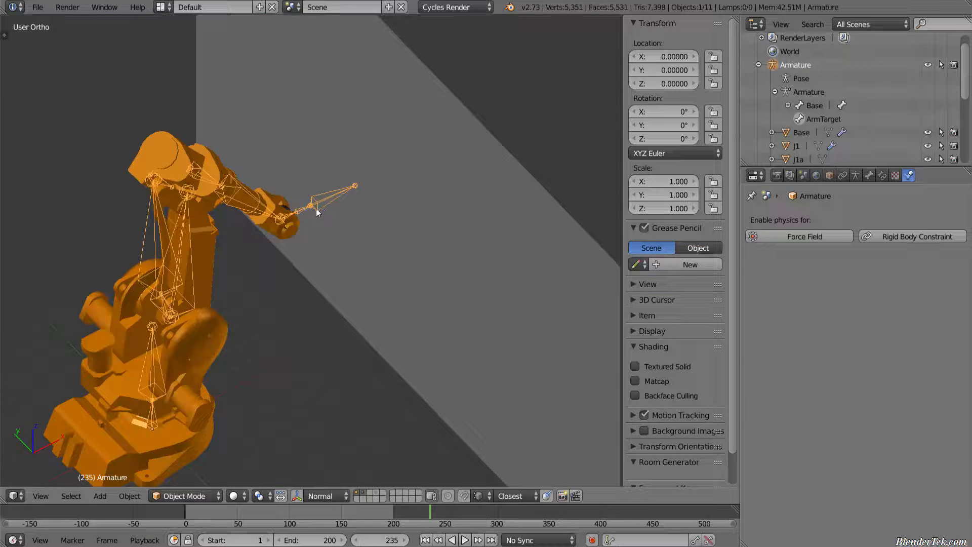
pyautogui.press('h')
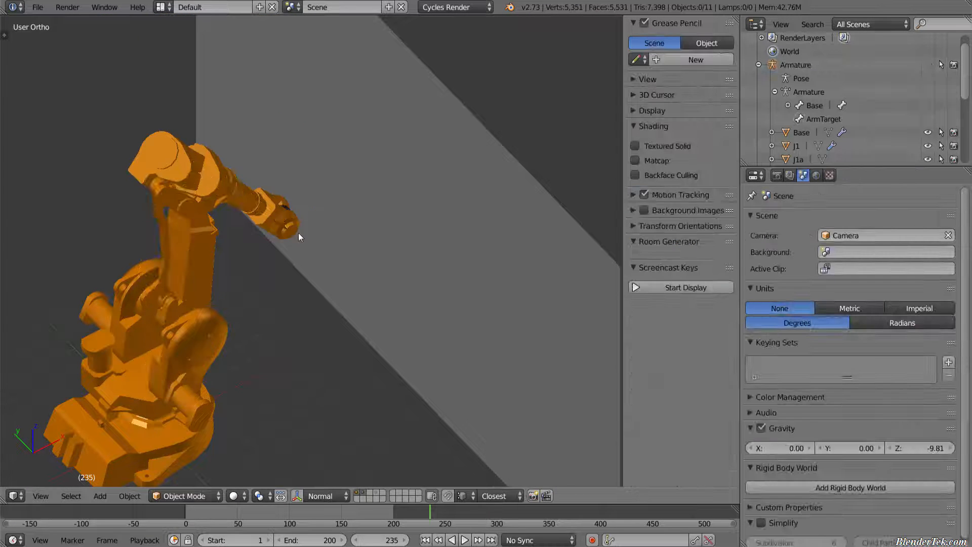
# Step: Place the 3D cursor at the centre of the black disc in the robot's wrist, as seen in the right orthographic view
pyautogui.moveTo(298, 232); pyautogui.dragTo(224, 293, button='middle')
pyautogui.keyDown('shift'); pyautogui.moveTo(286, 300); pyautogui.dragTo(526, 362, button='middle'); pyautogui.keyUp('shift')
pyautogui.scroll(5, 354, 291)
pyautogui.moveTo(375, 298); pyautogui.dragTo(373, 308, button='middle')
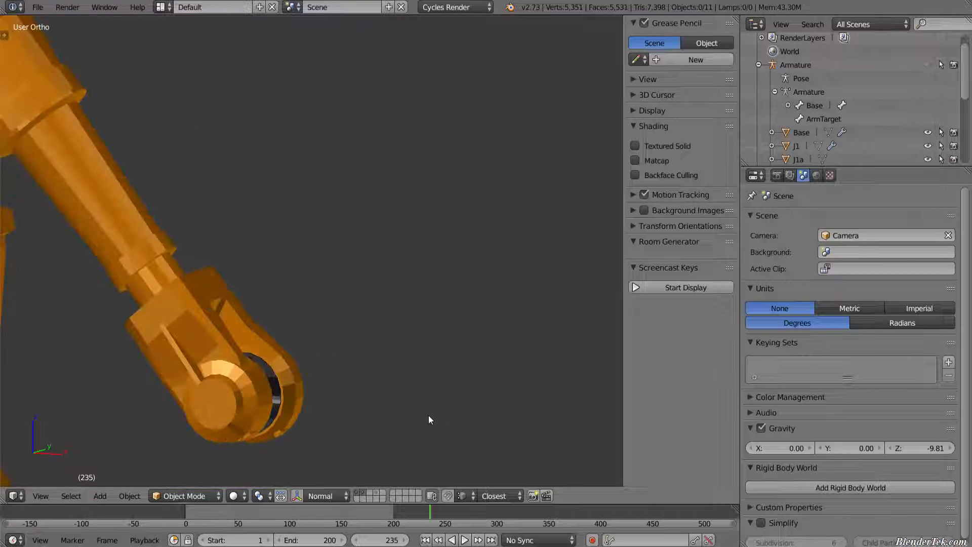
pyautogui.scroll(3, 336, 414)
pyautogui.moveTo(336, 414); pyautogui.dragTo(342, 402, button='middle')
pyautogui.scroll(-14, 342, 402)
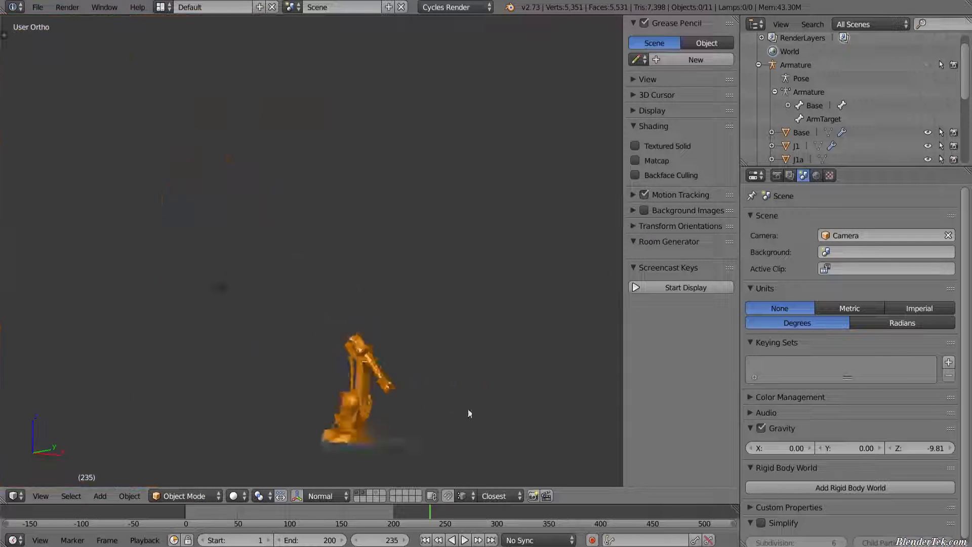
pyautogui.keyDown('shift'); pyautogui.moveTo(468, 412); pyautogui.dragTo(550, 412, button='middle'); pyautogui.keyUp('shift')
pyautogui.press('ctrl+KP_3')
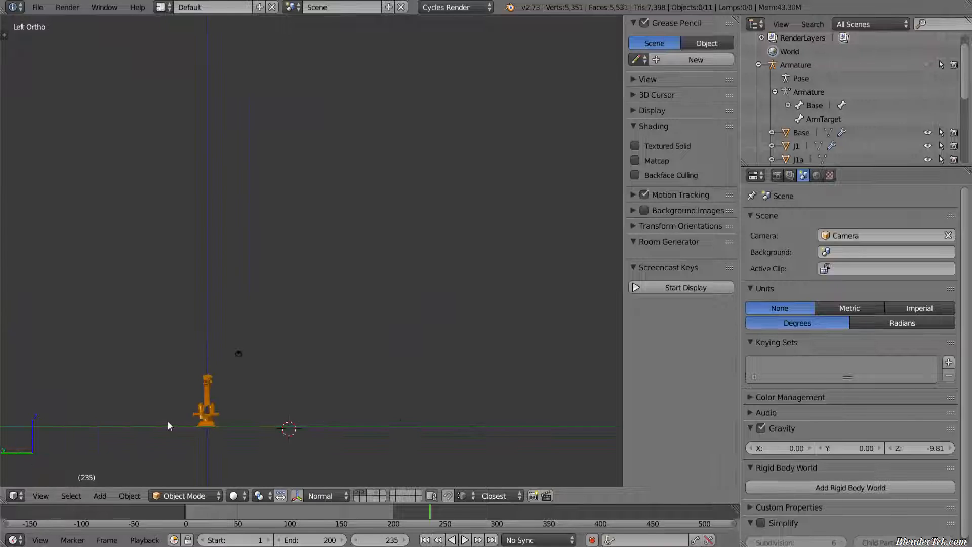
pyautogui.scroll(9, 168, 421)
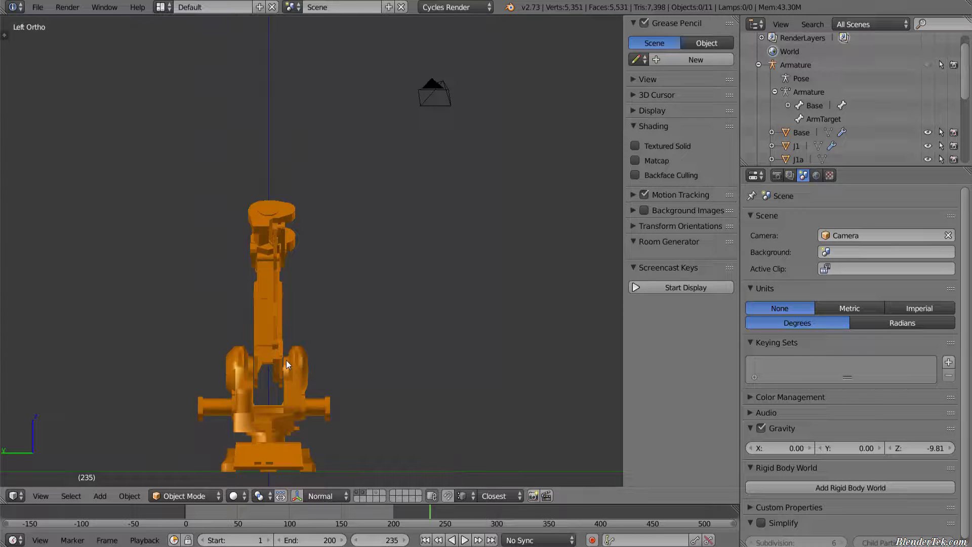
pyautogui.press('KP_3')
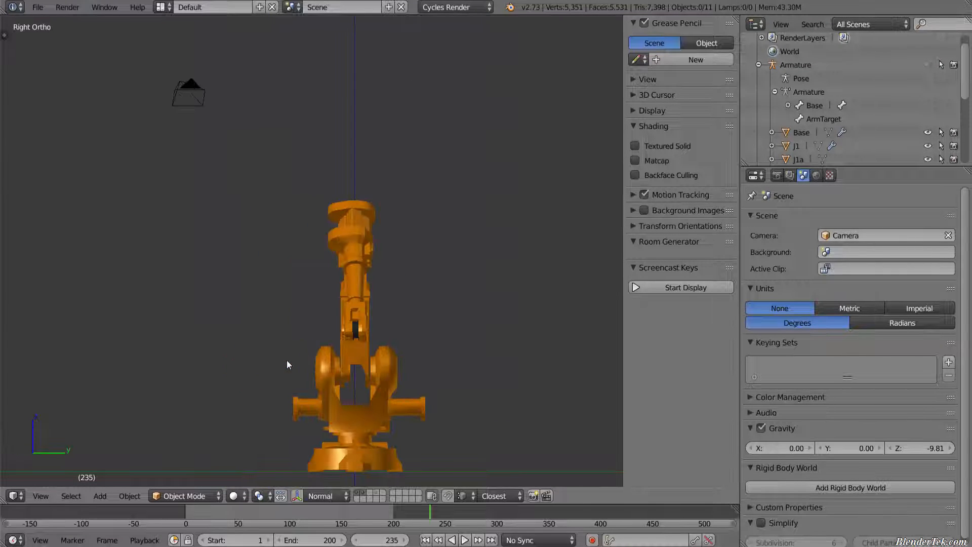
pyautogui.scroll(8, 489, 218)
pyautogui.scroll(1, 489, 217)
pyautogui.keyDown('shift'); pyautogui.moveTo(460, 148); pyautogui.dragTo(447, 289, button='middle'); pyautogui.keyUp('shift')
pyautogui.scroll(3, 375, 284)
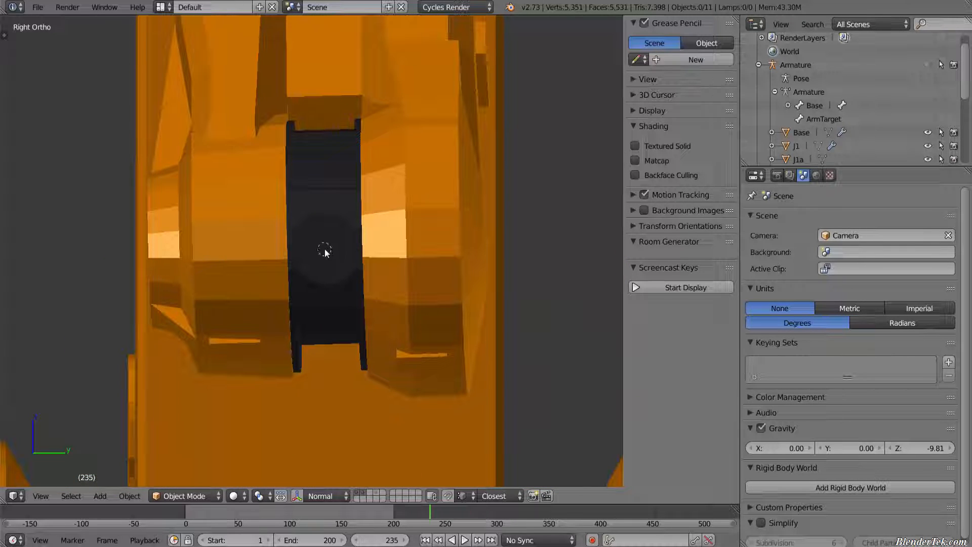
pyautogui.scroll(-4, 325, 250)
pyautogui.moveTo(336, 254); pyautogui.dragTo(472, 250, button='middle')
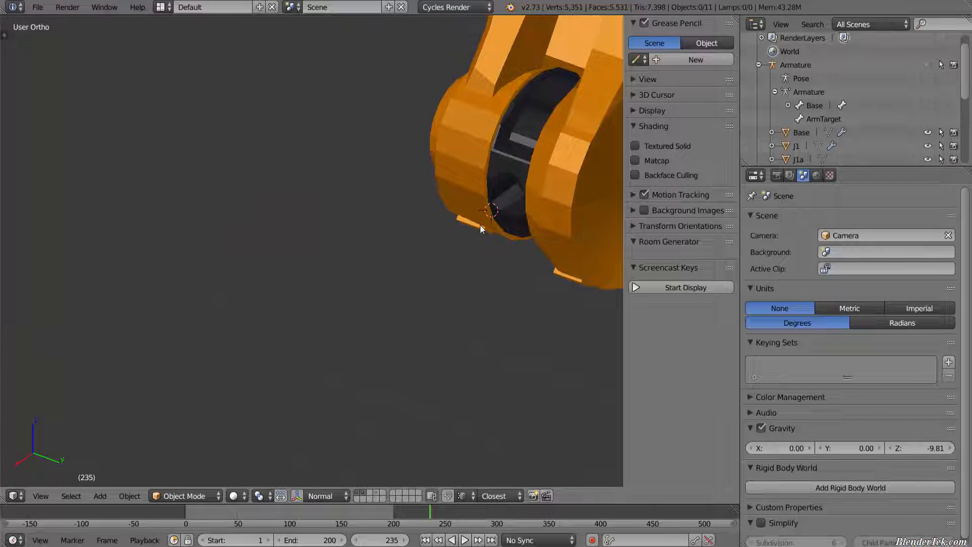
# Step: Add a mesh circle at the 3D cursor in the right view and align it to the view
pyautogui.press('KP_3')
pyautogui.hotkey('ctrl', 'a')
pyautogui.press('Escape')
pyautogui.hotkey('shift', 'a')
pyautogui.moveTo(364, 233)
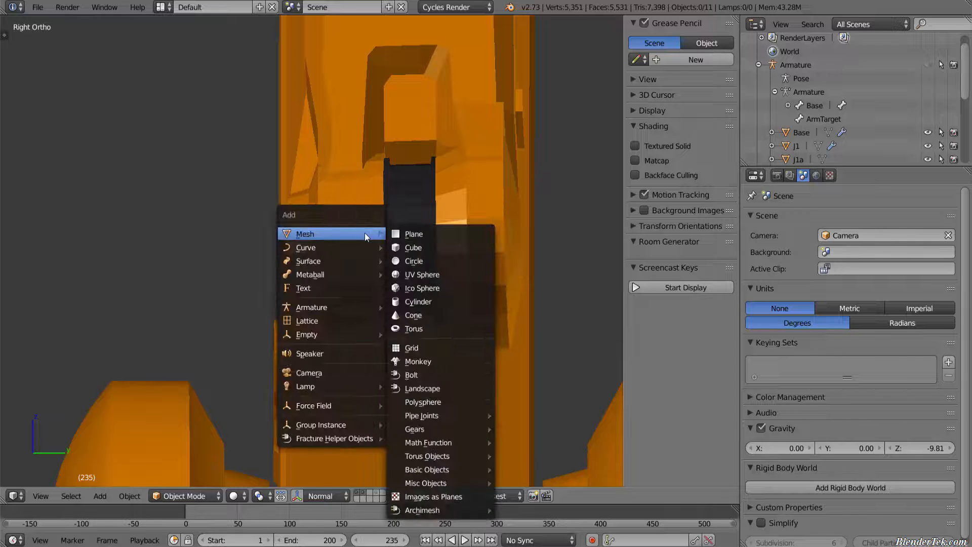
pyautogui.click(433, 259)
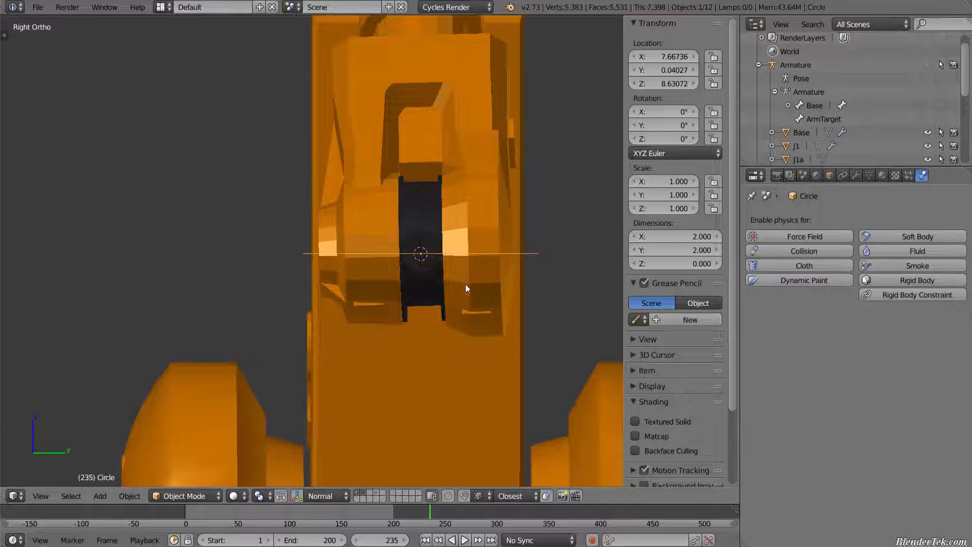
pyautogui.press('F6')
pyautogui.click(591, 354)
pyautogui.scroll(-2, 687, 471)
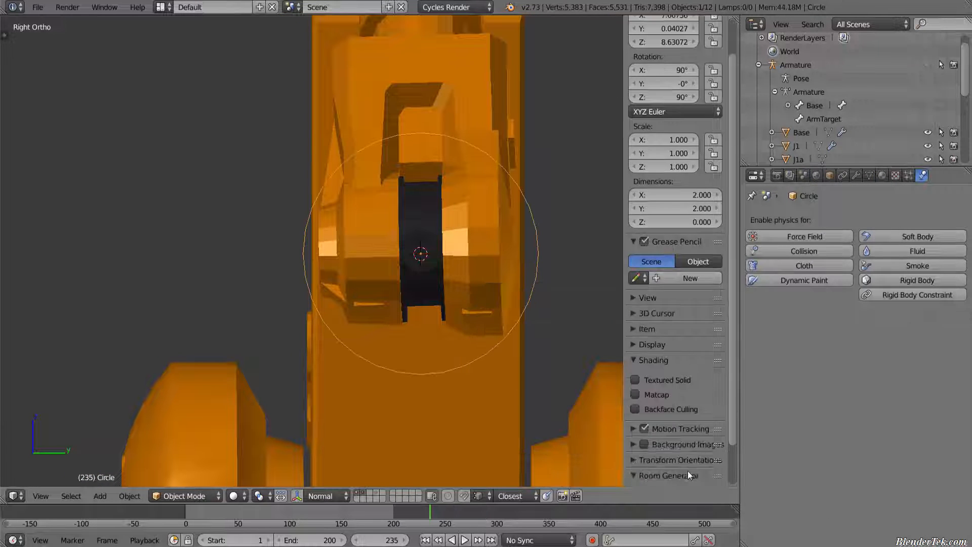
pyautogui.press('n')
# Step: Delete all of the circle's vertices except one in Edit Mode
pyautogui.press('Tab')
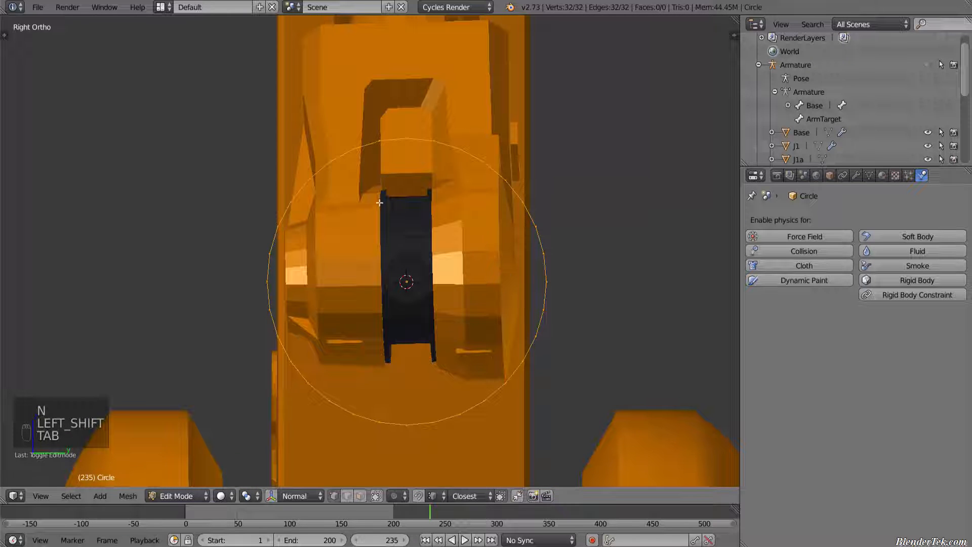
pyautogui.press('a')
pyautogui.press('a')
pyautogui.press('a')
pyautogui.press('a')
pyautogui.press('c')
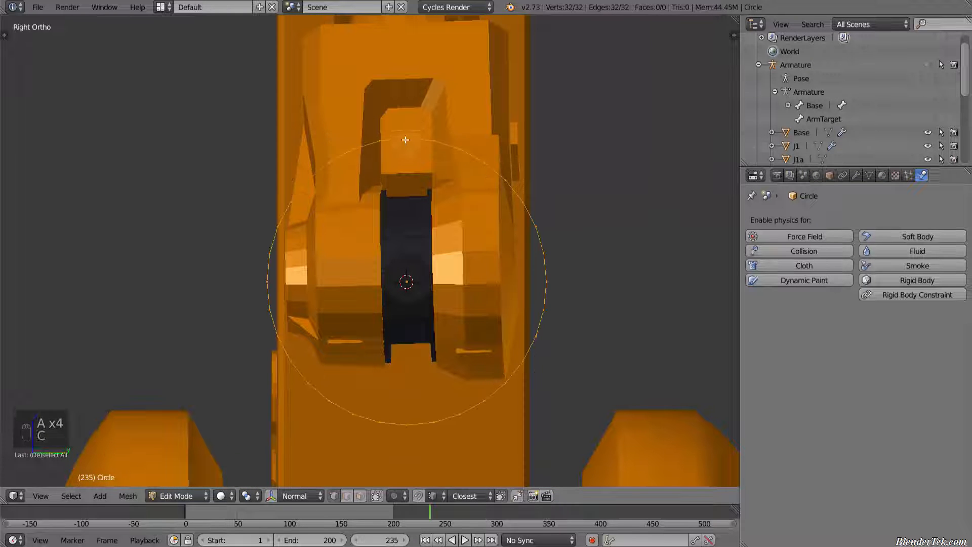
pyautogui.middleClick(408, 142)
pyautogui.press('x')
pyautogui.click(421, 167)
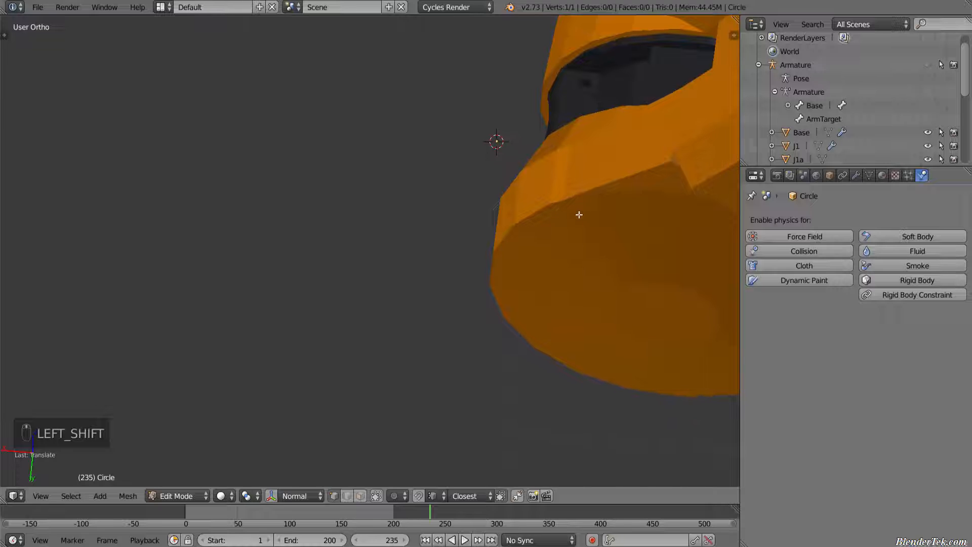
# Step: Move the remaining vertex to just in front of the robot's wrist, beside the 3D cursor
pyautogui.press('g')
pyautogui.click(543, 220)
pyautogui.moveTo(543, 219); pyautogui.dragTo(454, 288, button='middle')
pyautogui.scroll(-3, 480, 229)
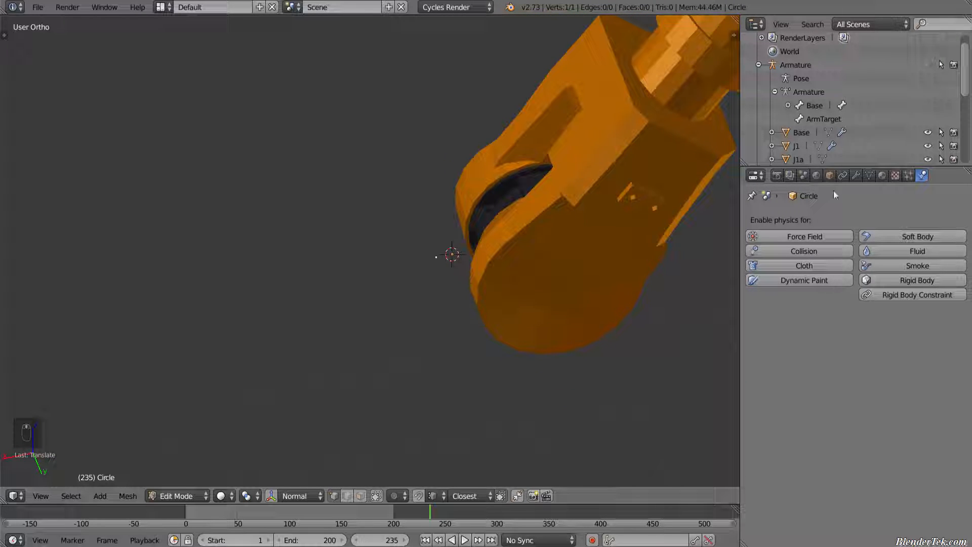
# Step: Add a new particle system to the single-vertex object
pyautogui.click(907, 177)
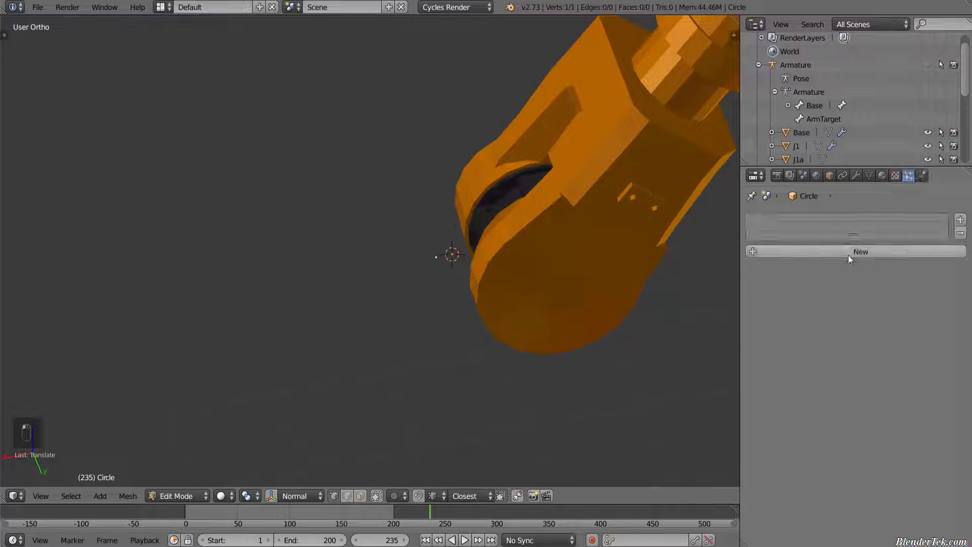
pyautogui.click(848, 253)
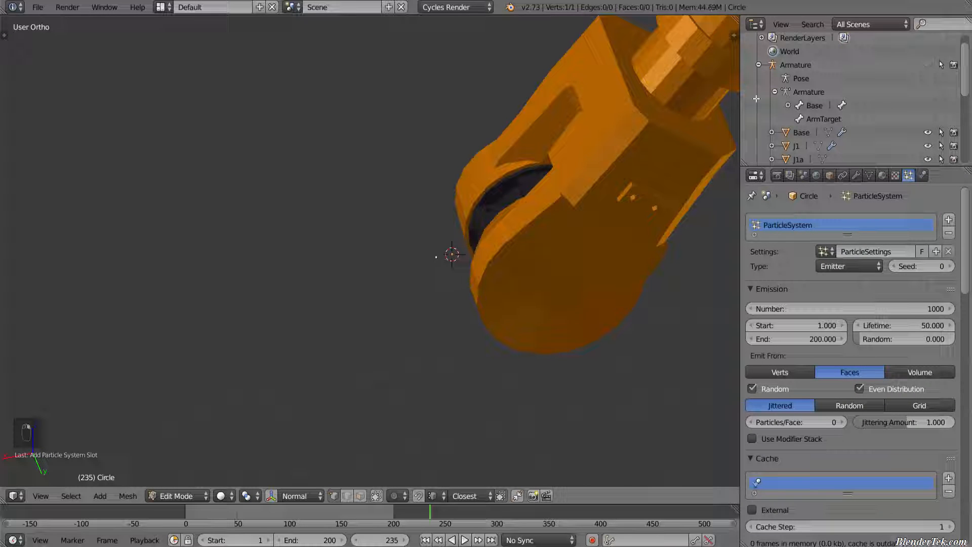
# Step: Rename the Circle object as LaserEmitter in the outliner
pyautogui.scroll(-5, 790, 96)
pyautogui.doubleClick(786, 92)
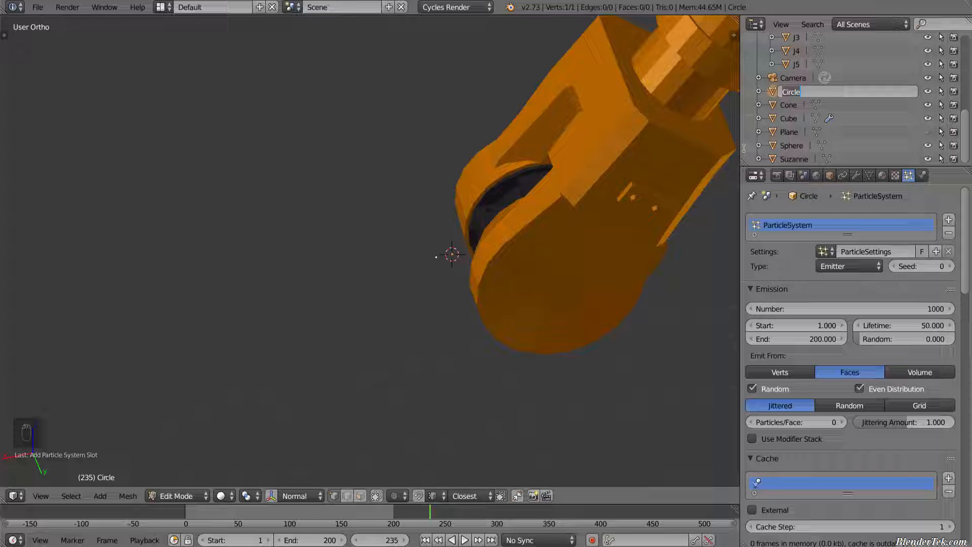
pyautogui.write('LAserEm')
pyautogui.press('BackSpace')
pyautogui.press('BackSpace')
pyautogui.press('BackSpace')
pyautogui.press('BackSpace')
pyautogui.press('BackSpace')
pyautogui.press('BackSpace')
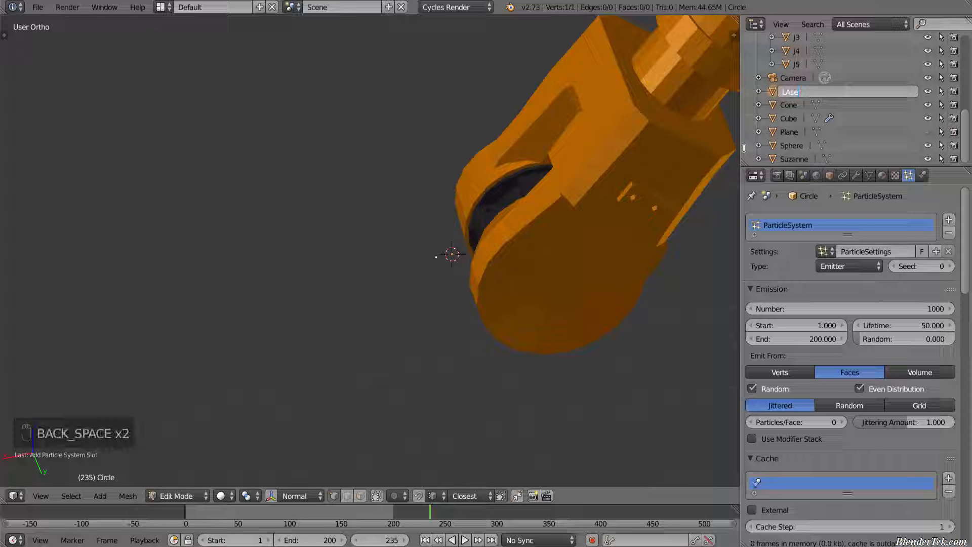
pyautogui.write('aserEmitter')
pyautogui.press('Return')
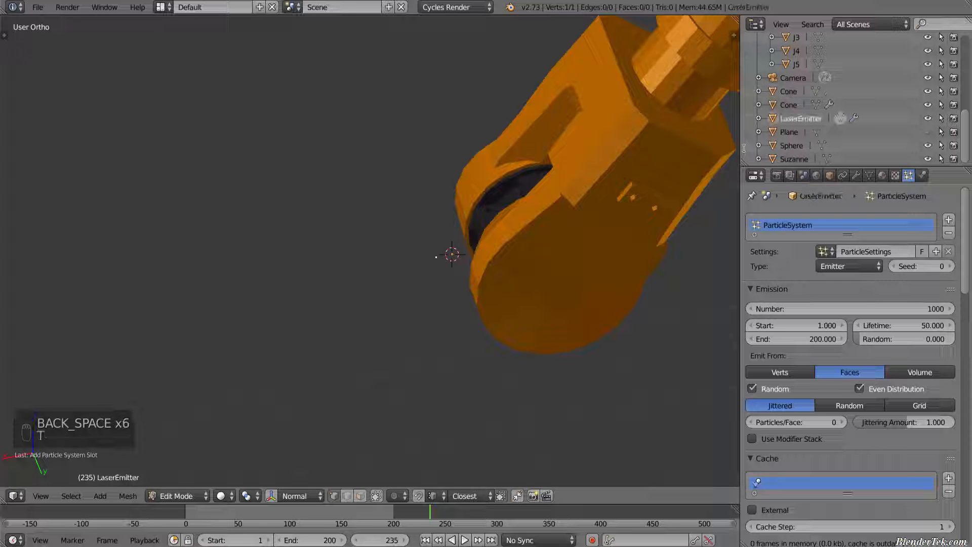
pyautogui.doubleClick(789, 228)
pyautogui.click(780, 256)
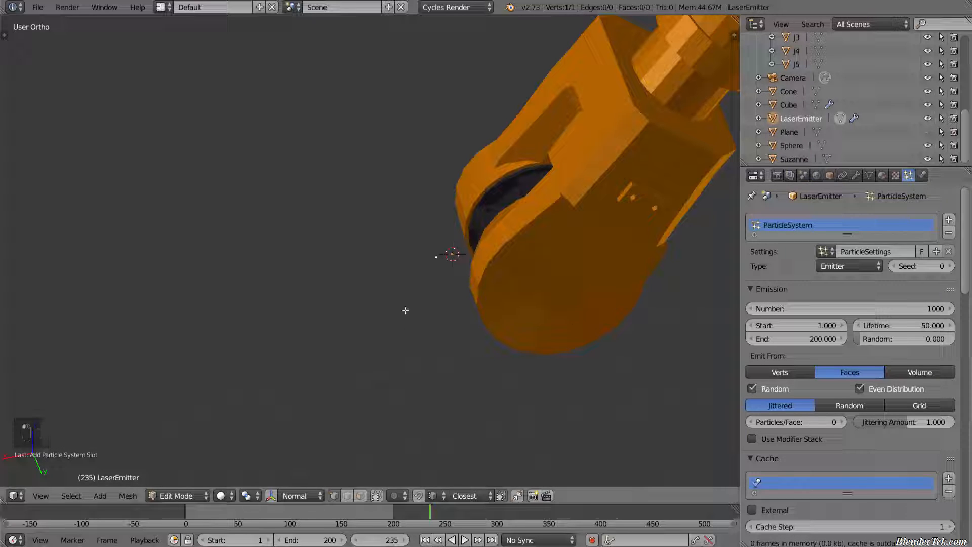
pyautogui.scroll(-2, 423, 330)
pyautogui.moveTo(564, 312); pyautogui.dragTo(547, 188, button='middle')
pyautogui.scroll(-5, 545, 200)
pyautogui.moveTo(527, 241); pyautogui.dragTo(545, 280, button='middle')
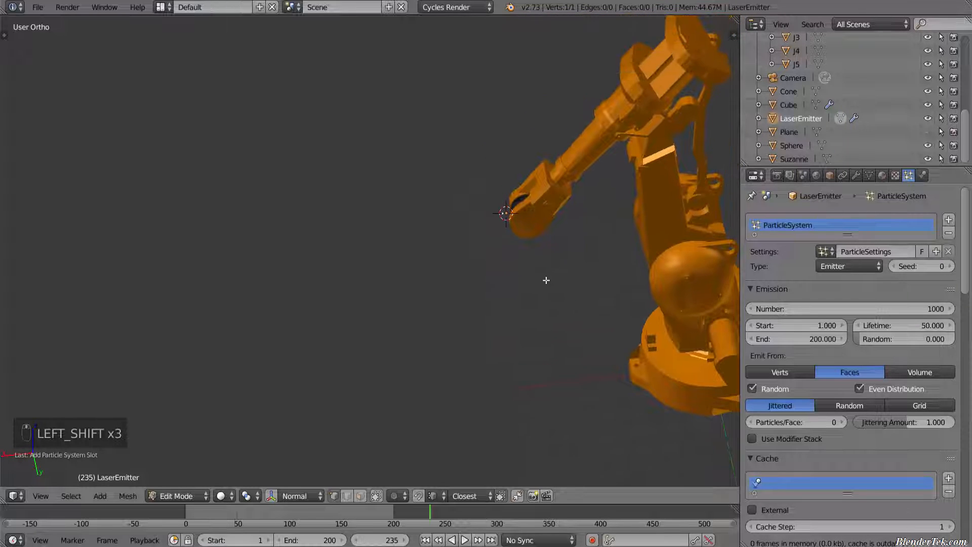
pyautogui.scroll(2, 506, 275)
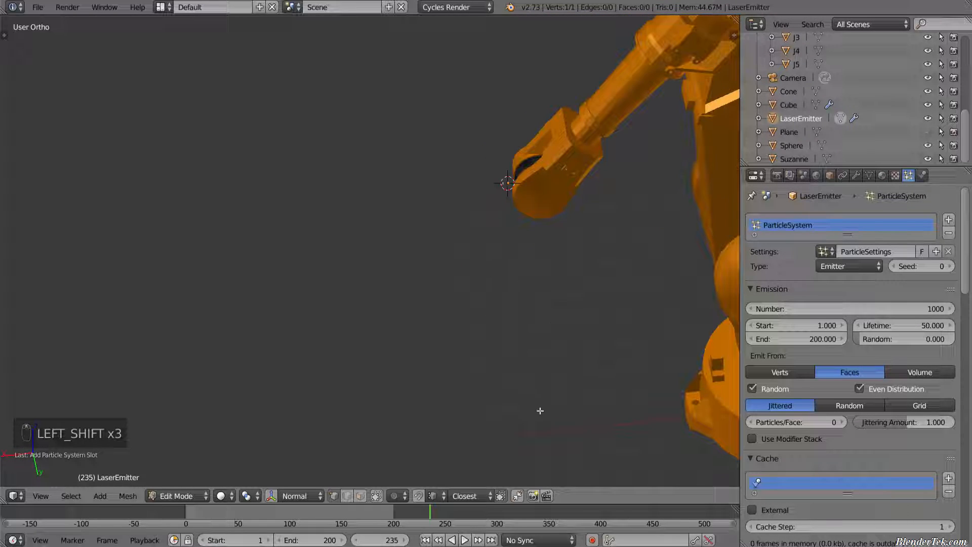
pyautogui.keyDown('shift'); pyautogui.moveTo(373, 423); pyautogui.dragTo(238, 325, button='middle'); pyautogui.keyUp('shift')
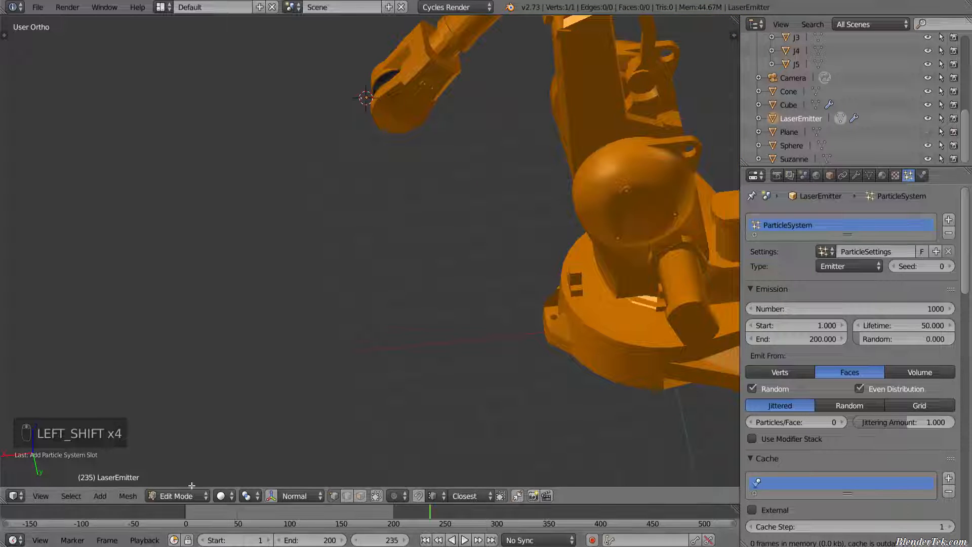
# Step: Return the laser emitter to Object Mode and also show the layer with the sphere, cone and monkey head
pyautogui.press('Tab')
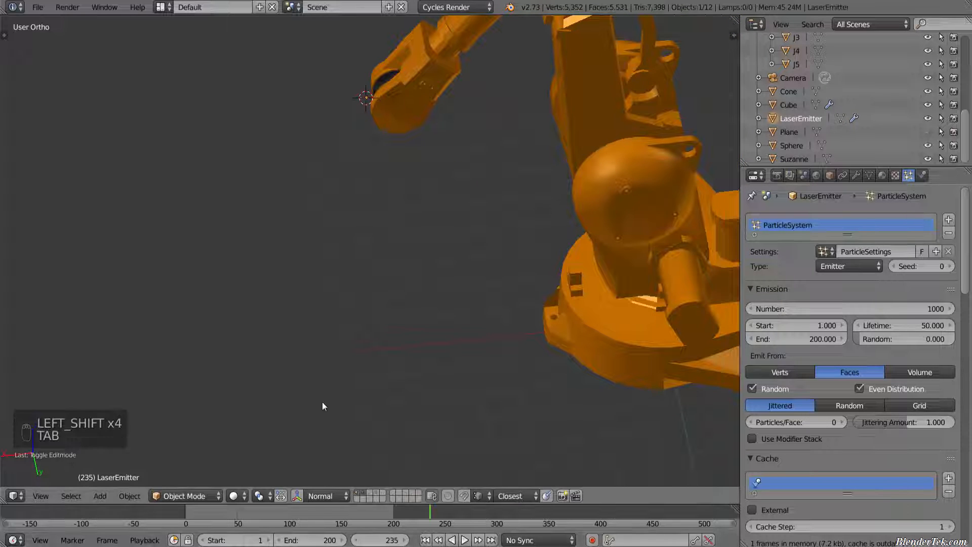
pyautogui.keyDown('shift'); pyautogui.click(376, 492); pyautogui.keyUp('shift')
pyautogui.scroll(-6, 544, 394)
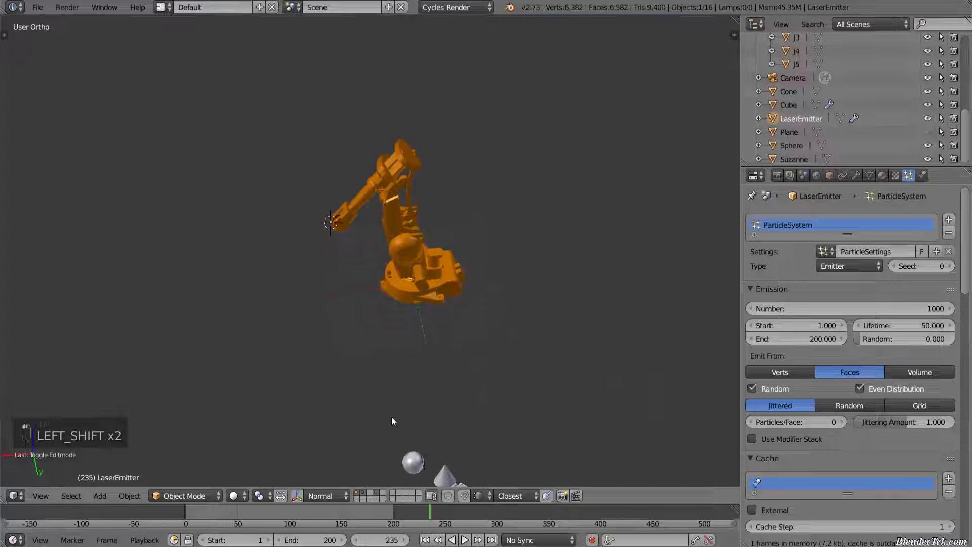
# Step: Select the existing sphere below the robot arm and set the viewport shading to Material
pyautogui.keyDown('shift'); pyautogui.moveTo(393, 421); pyautogui.dragTo(457, 332, button='middle'); pyautogui.keyUp('shift')
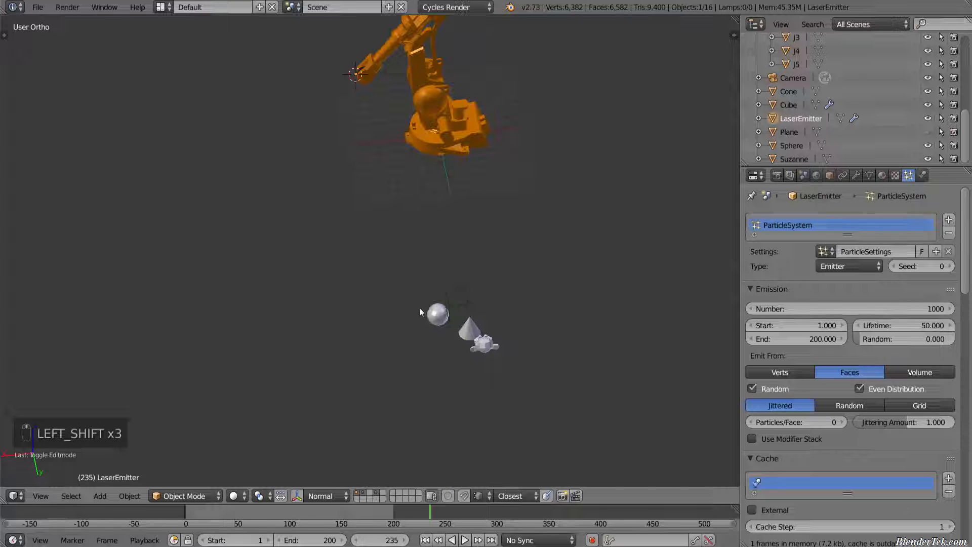
pyautogui.scroll(1, 420, 308)
pyautogui.rightClick(442, 321)
pyautogui.click(239, 496)
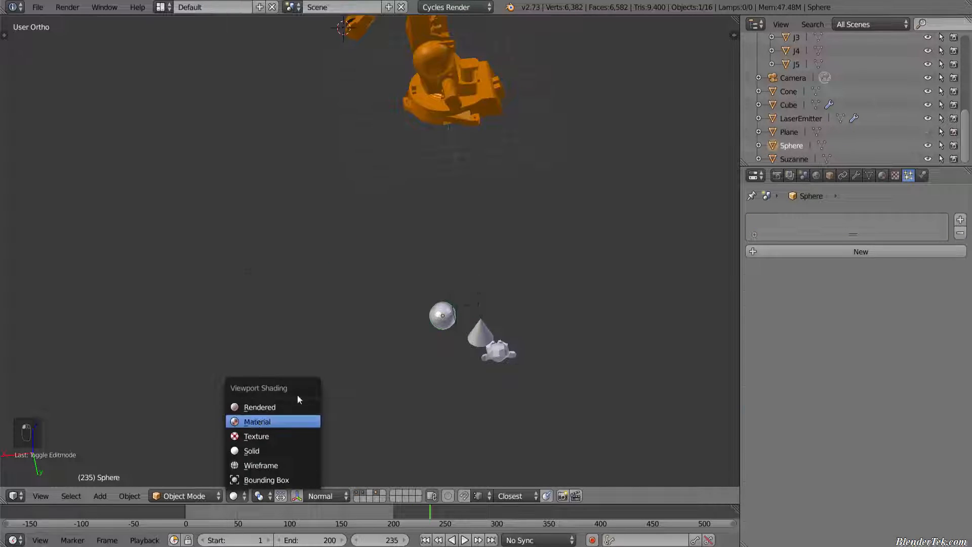
pyautogui.click(258, 421)
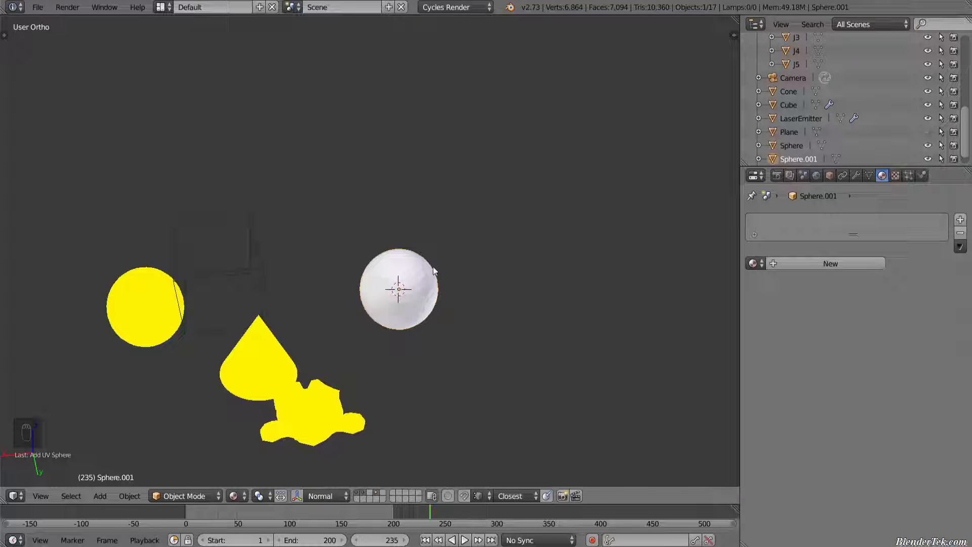
# Step: Scale the newly added UV sphere by a factor of 0.5
pyautogui.scroll(-14, 331, 193)
pyautogui.keyDown('shift'); pyautogui.moveTo(296, 142); pyautogui.dragTo(308, 178, button='middle'); pyautogui.keyUp('shift')
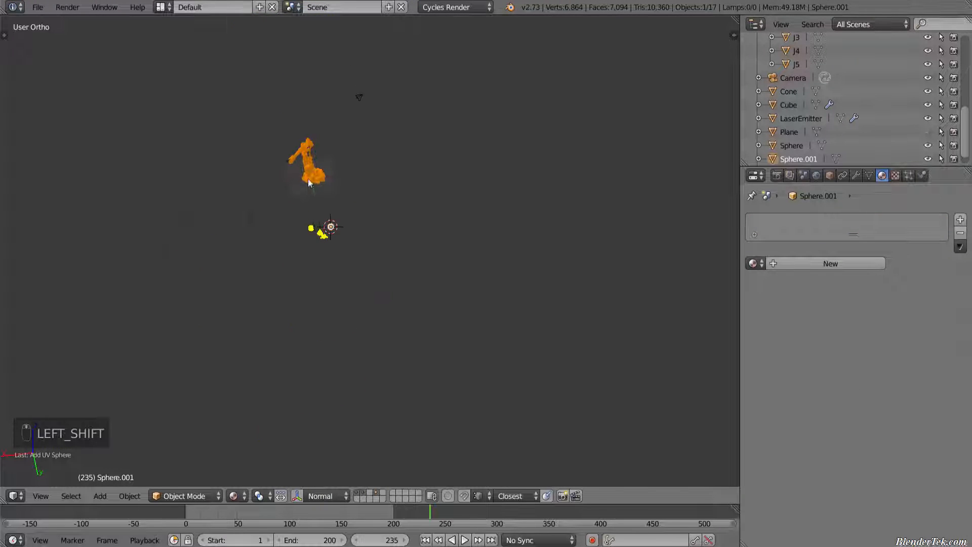
pyautogui.scroll(7, 287, 162)
pyautogui.scroll(12, 419, 374)
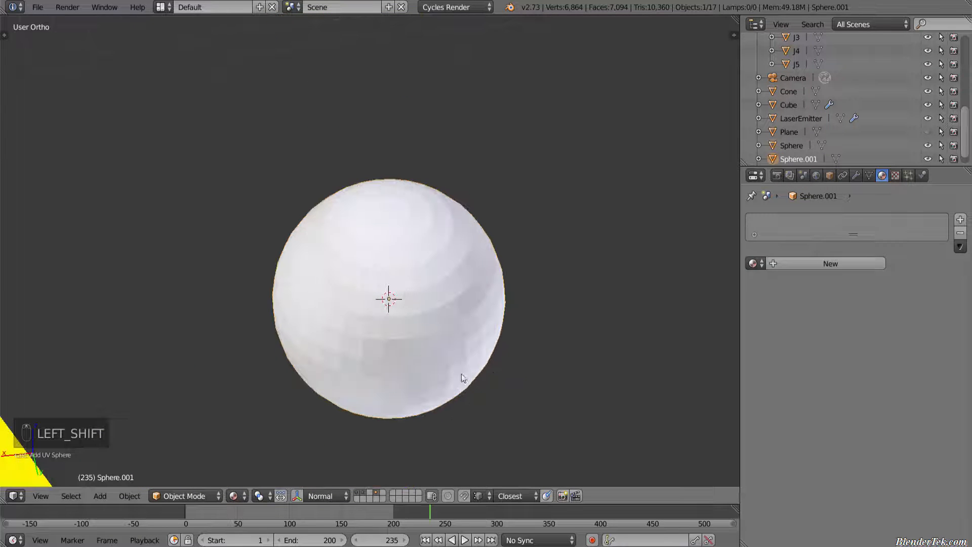
pyautogui.press('s')
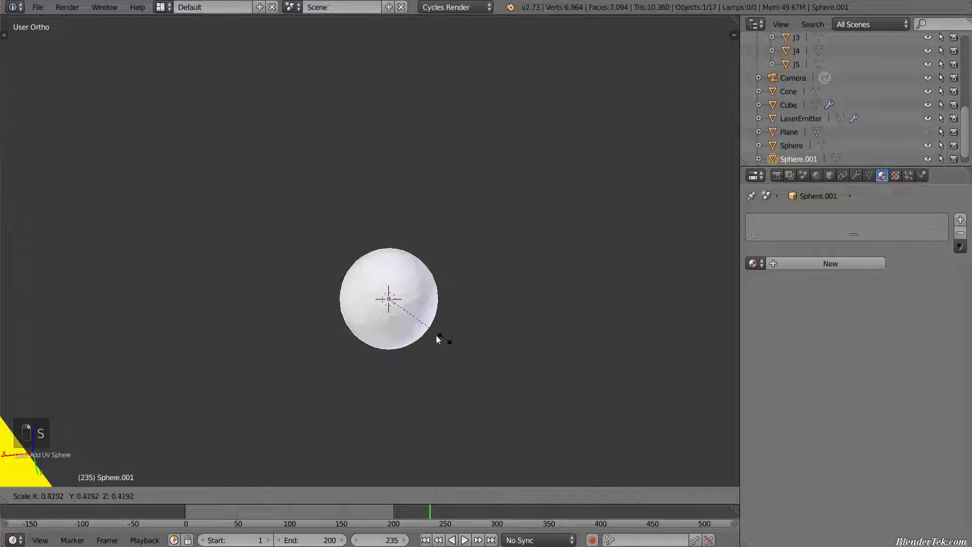
pyautogui.write('0.5')
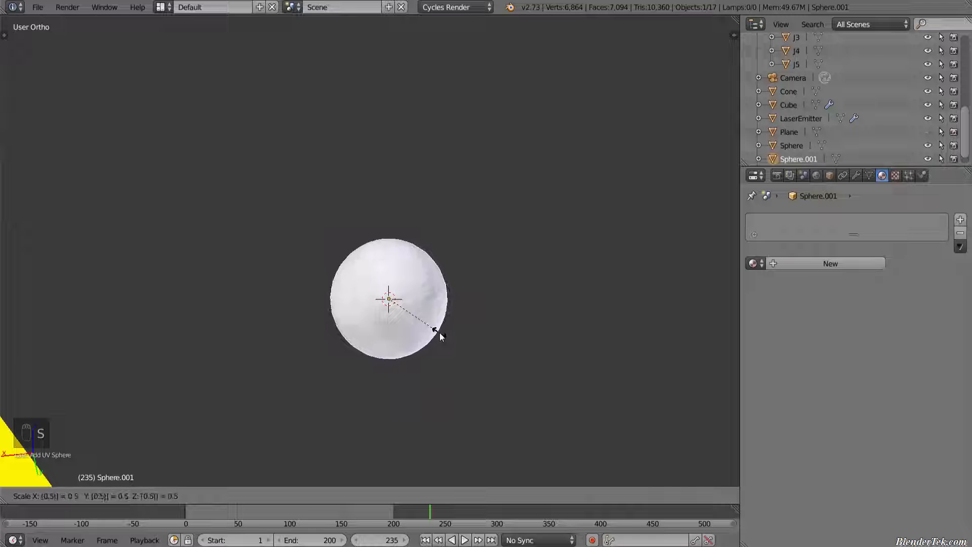
pyautogui.press('Return')
# Step: Give the new sphere its own material with an Emission surface in bright green
pyautogui.click(798, 263)
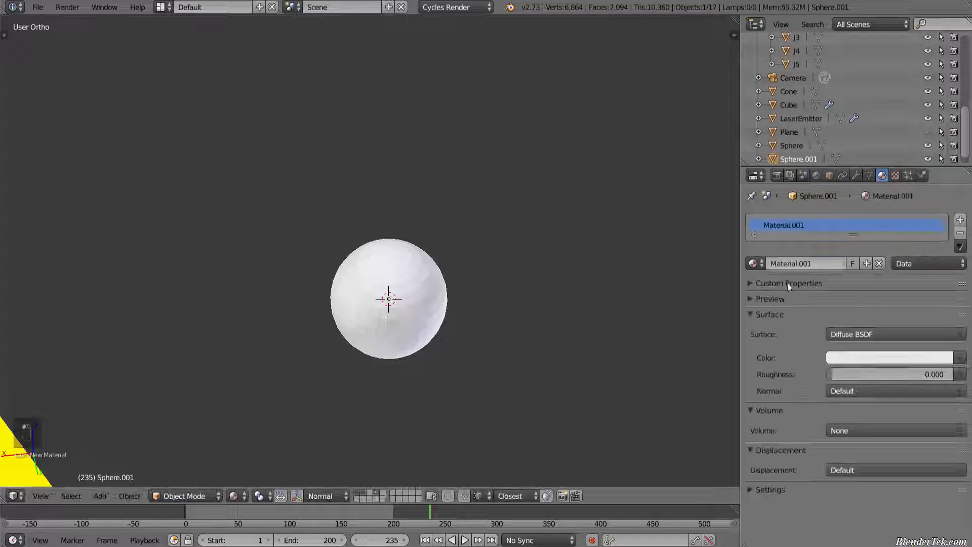
pyautogui.click(896, 334)
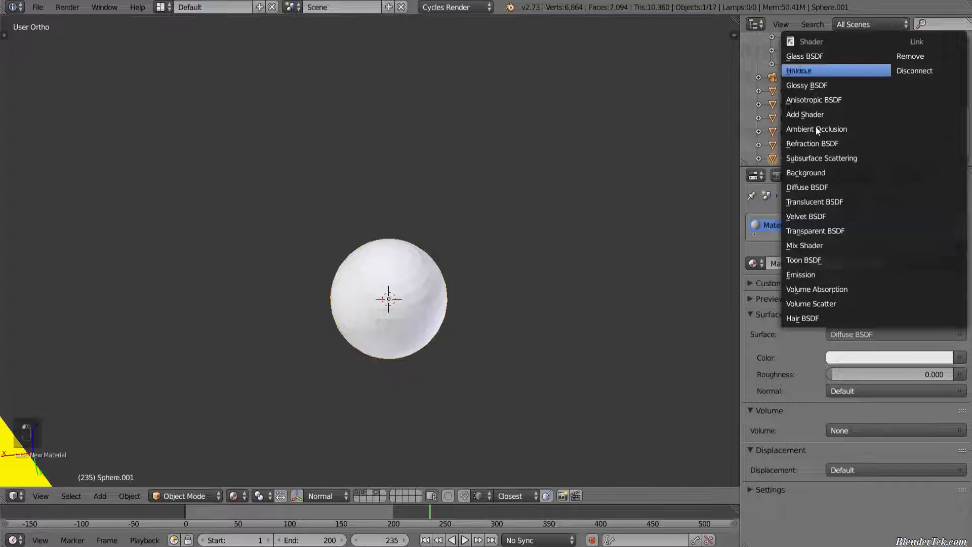
pyautogui.click(819, 274)
pyautogui.click(889, 359)
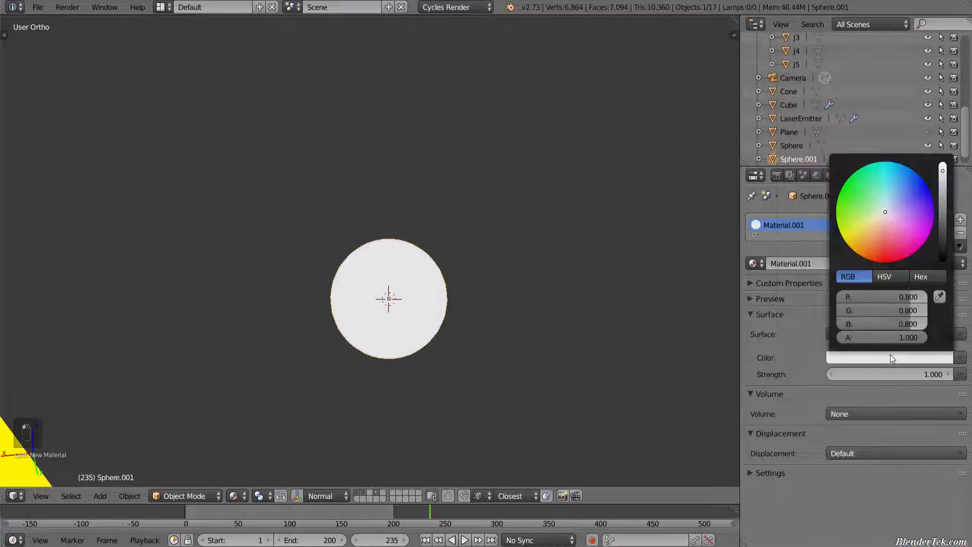
pyautogui.moveTo(885, 201); pyautogui.dragTo(854, 202)
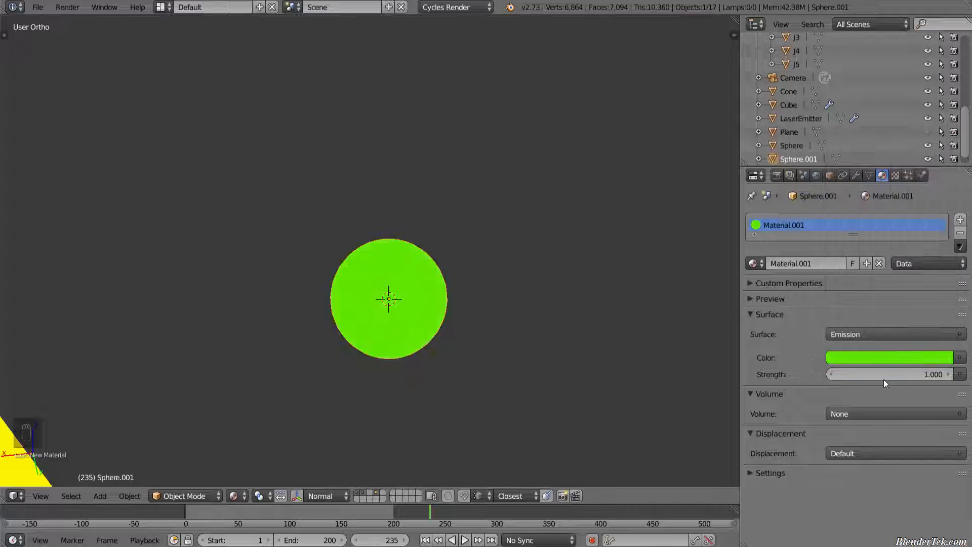
# Step: Select the LaserEmitter object in front of the robot's wrist
pyautogui.scroll(-2, 322, 242)
pyautogui.scroll(-15, 322, 241)
pyautogui.keyDown('shift'); pyautogui.moveTo(301, 246); pyautogui.dragTo(356, 297, button='middle'); pyautogui.keyUp('shift')
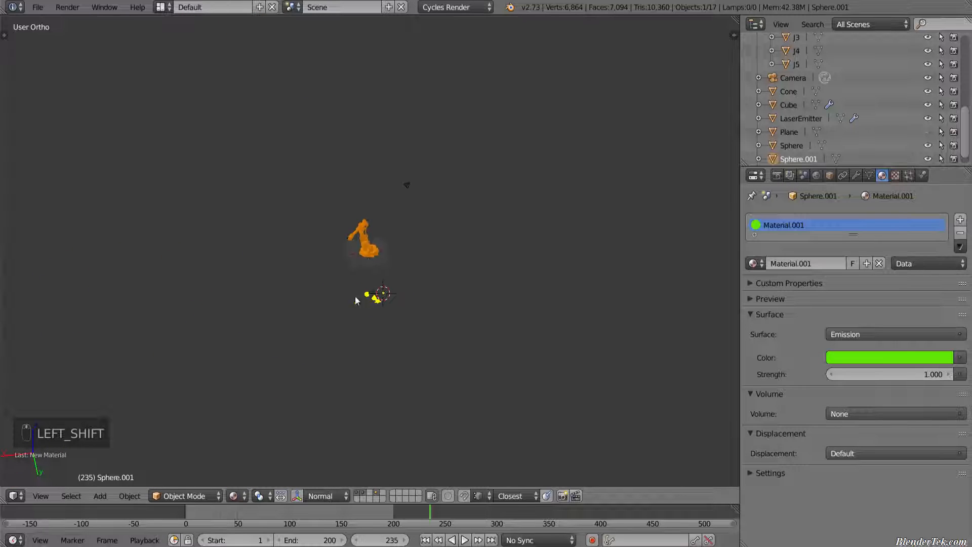
pyautogui.scroll(8, 356, 231)
pyautogui.scroll(4, 368, 211)
pyautogui.keyDown('shift'); pyautogui.moveTo(311, 342); pyautogui.dragTo(367, 310, button='middle'); pyautogui.keyUp('shift')
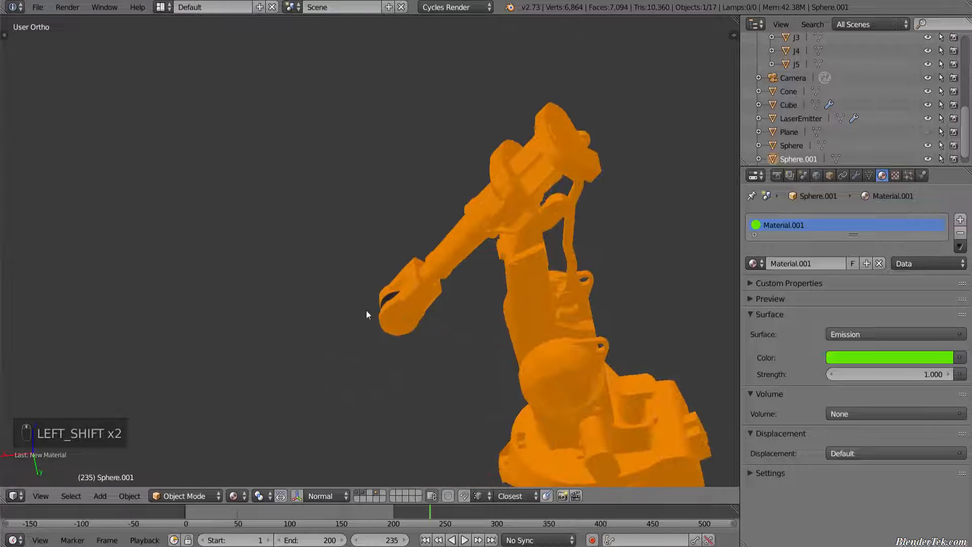
pyautogui.scroll(7, 384, 307)
pyautogui.rightClick(404, 315)
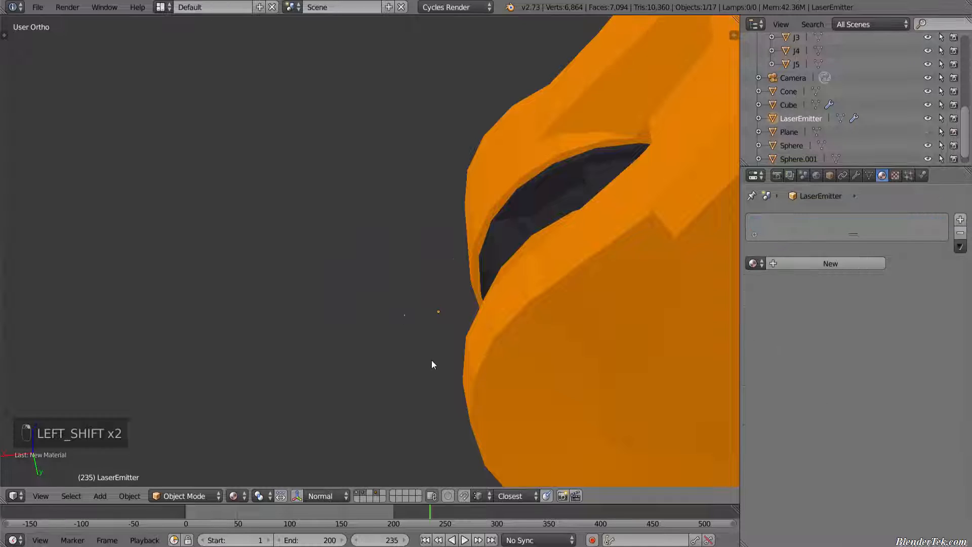
pyautogui.scroll(-4, 432, 361)
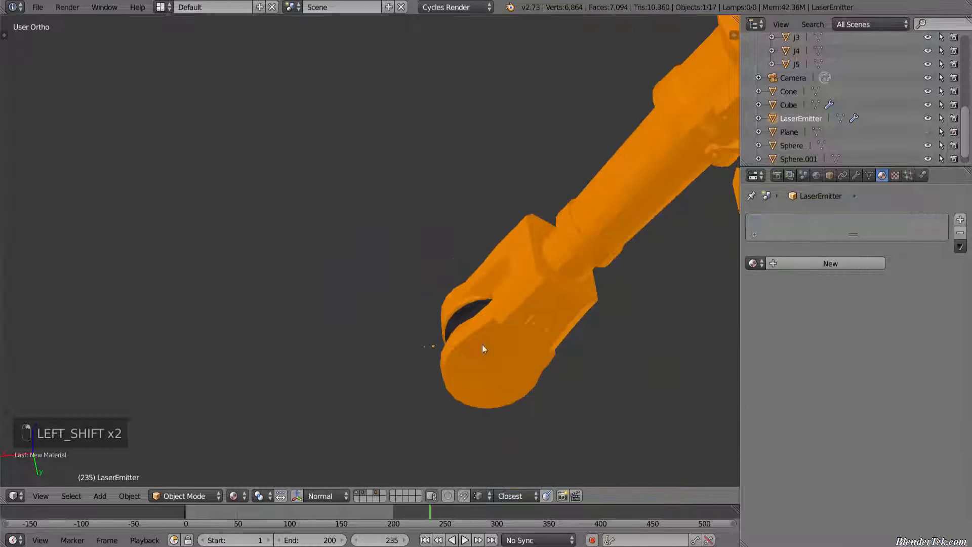
# Step: Set the emission number of the LaserEmitter's particle system to 15000
pyautogui.click(909, 176)
pyautogui.click(960, 219)
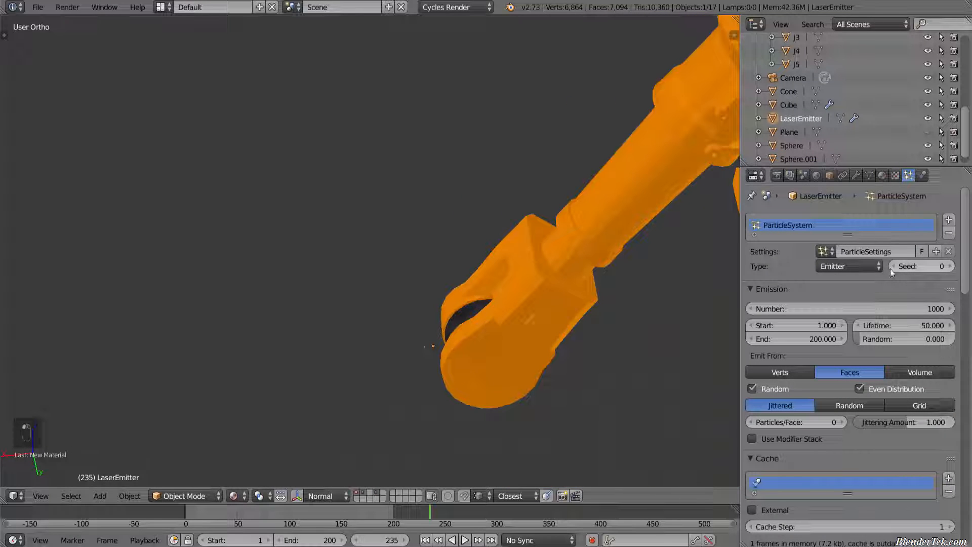
pyautogui.click(862, 307)
pyautogui.write('15')
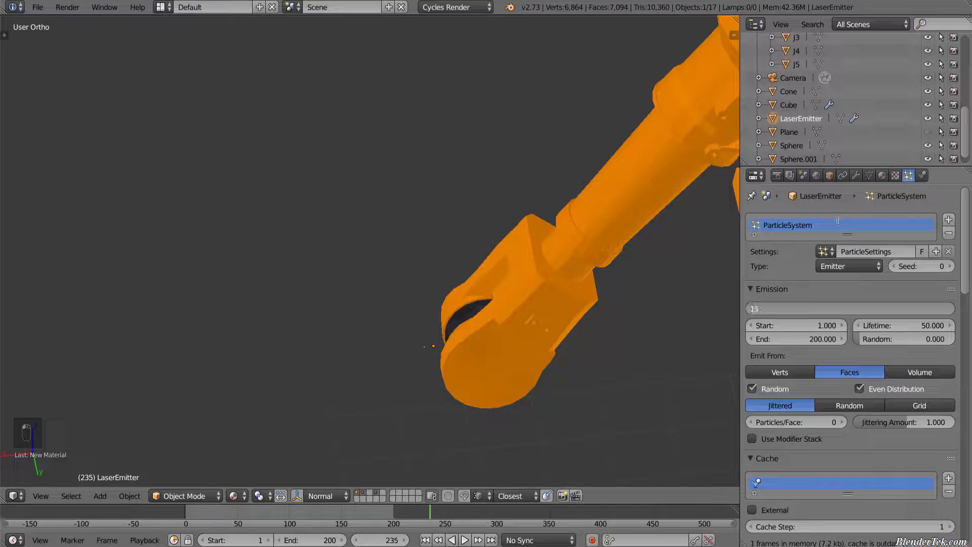
pyautogui.write('000')
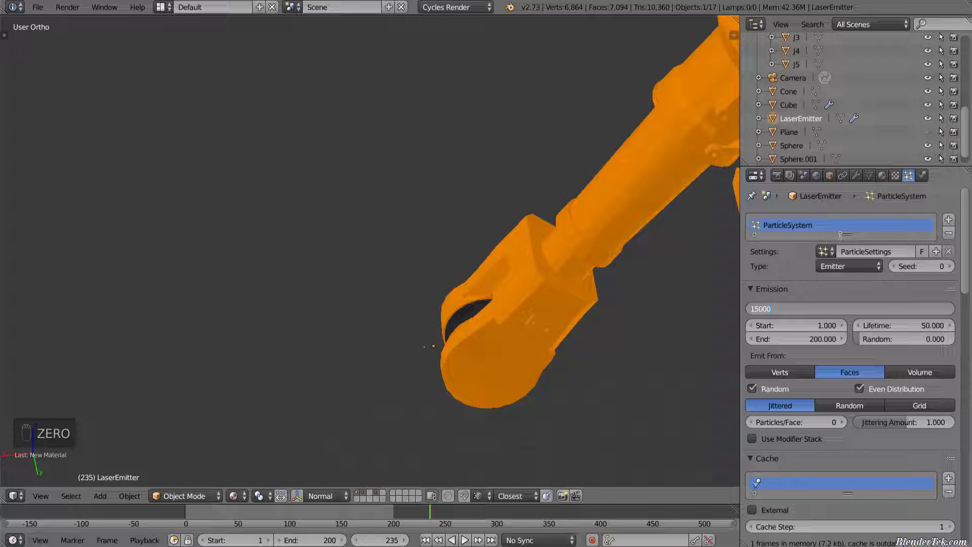
pyautogui.press('Return')
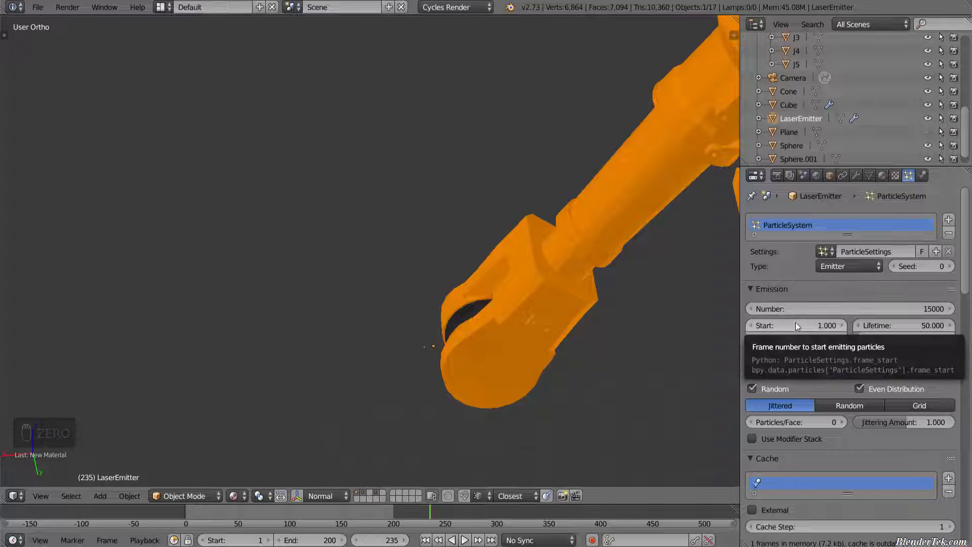
# Step: Emit the particles from vertices with Random turned off, and collapse the Cache settings
pyautogui.scroll(-4, 814, 439)
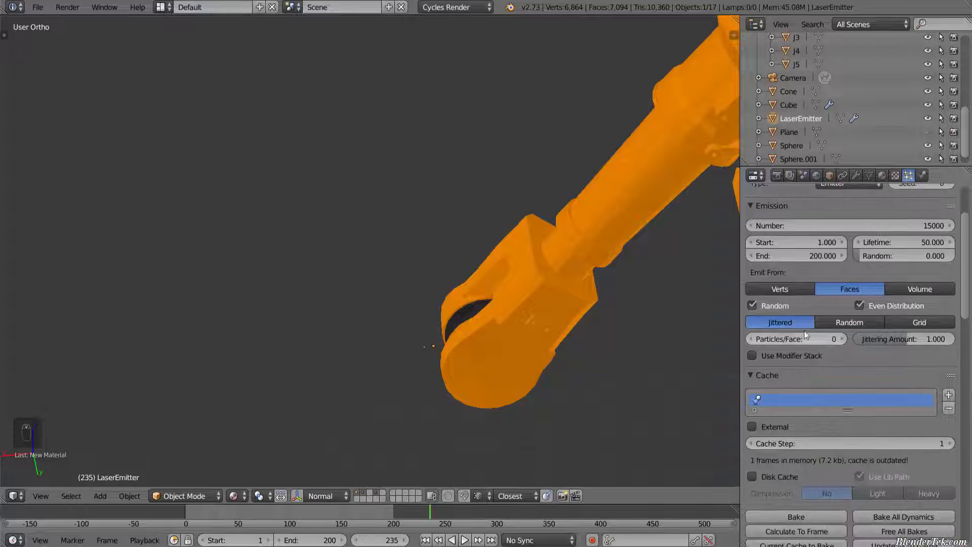
pyautogui.click(789, 290)
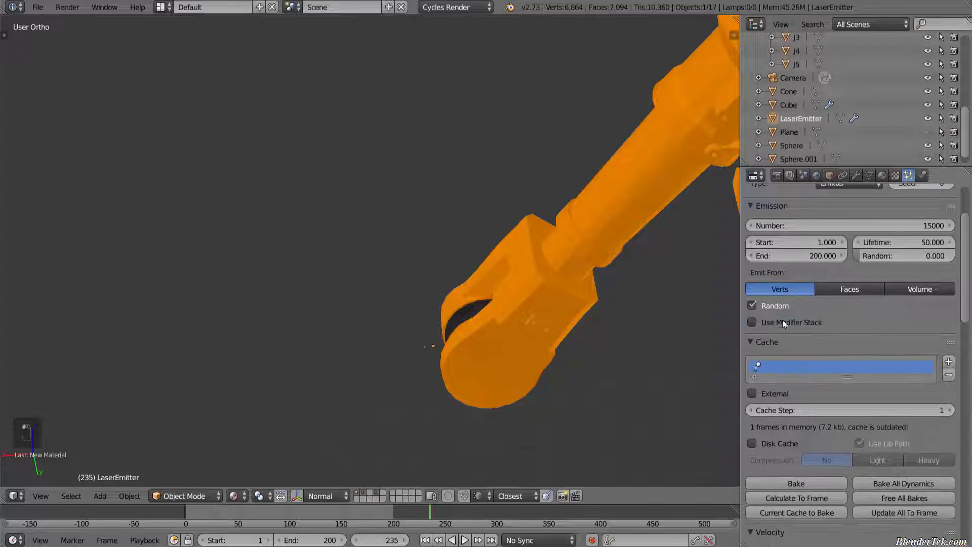
pyautogui.click(751, 343)
# Step: Set the particles' normal emitter velocity to 0 and their gravity field weight to 0
pyautogui.scroll(-6, 791, 341)
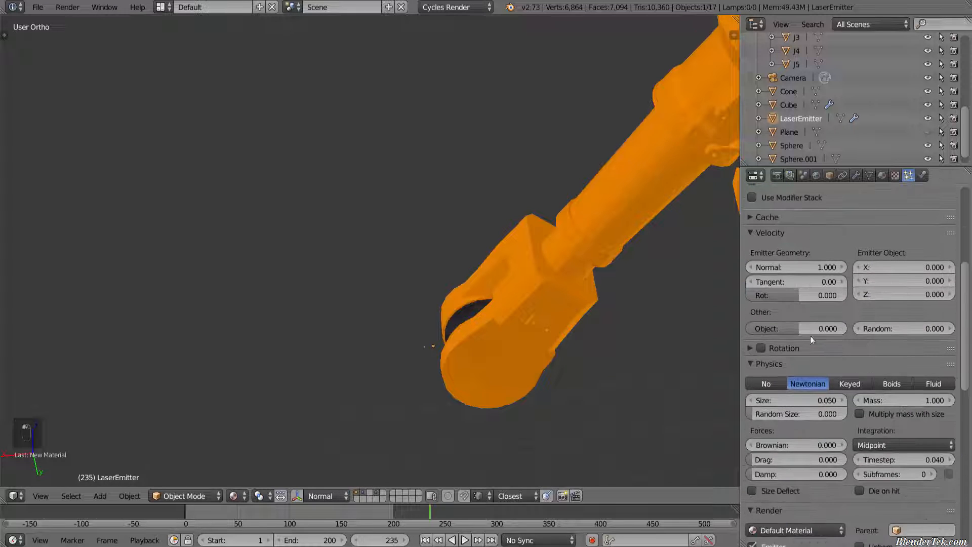
pyautogui.click(797, 269)
pyautogui.write('0')
pyautogui.press('Return')
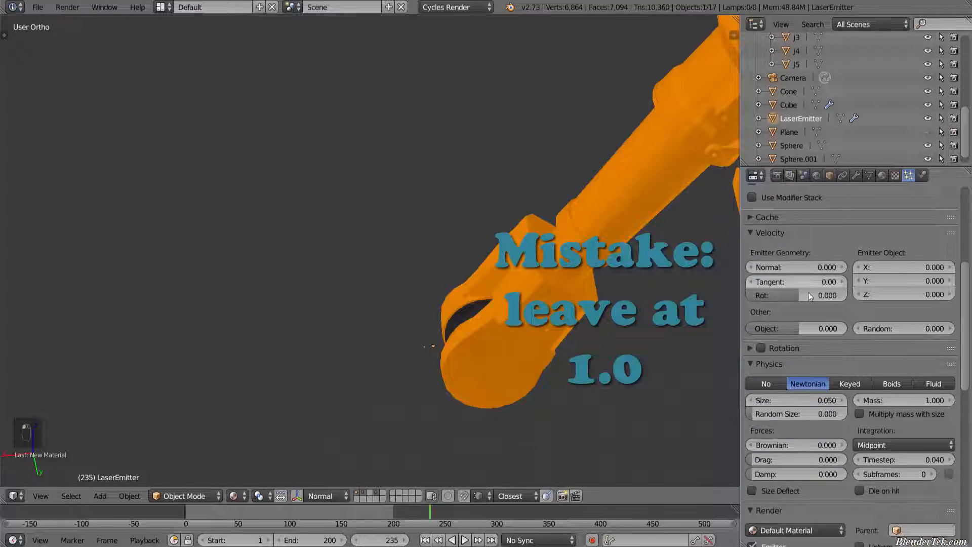
pyautogui.scroll(-15, 802, 355)
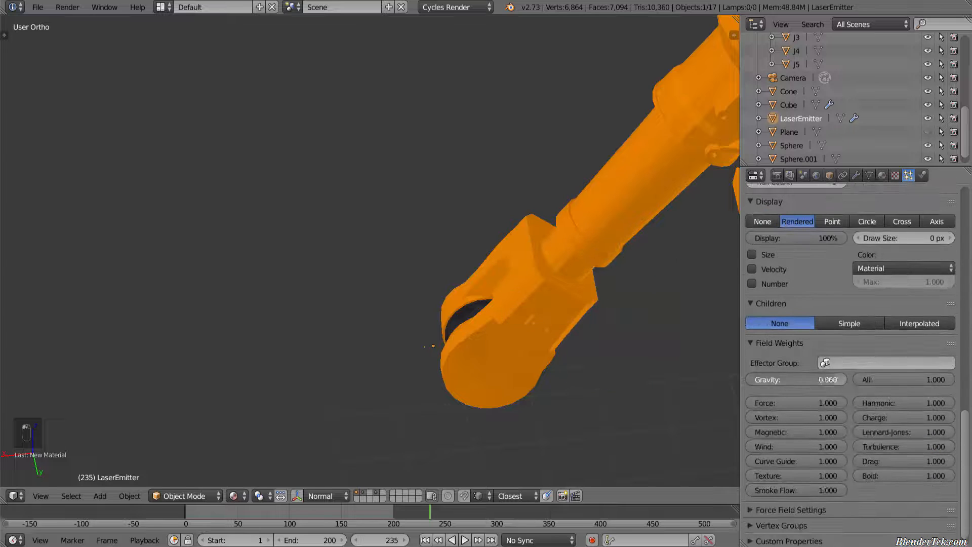
pyautogui.moveTo(815, 379); pyautogui.dragTo(816, 390)
# Step: Render the particles as objects, using Sphere.001 as the dupli object
pyautogui.scroll(6, 854, 406)
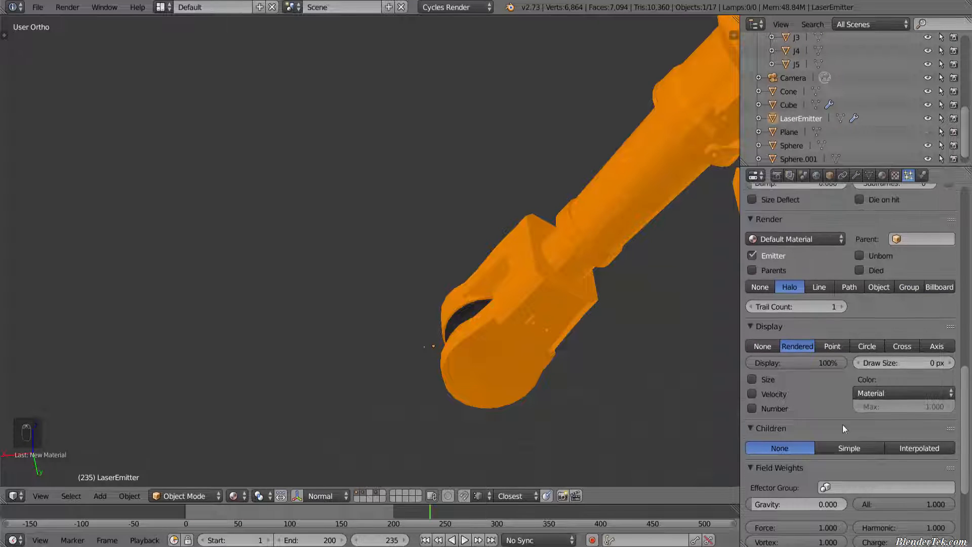
pyautogui.scroll(5, 842, 428)
pyautogui.click(878, 390)
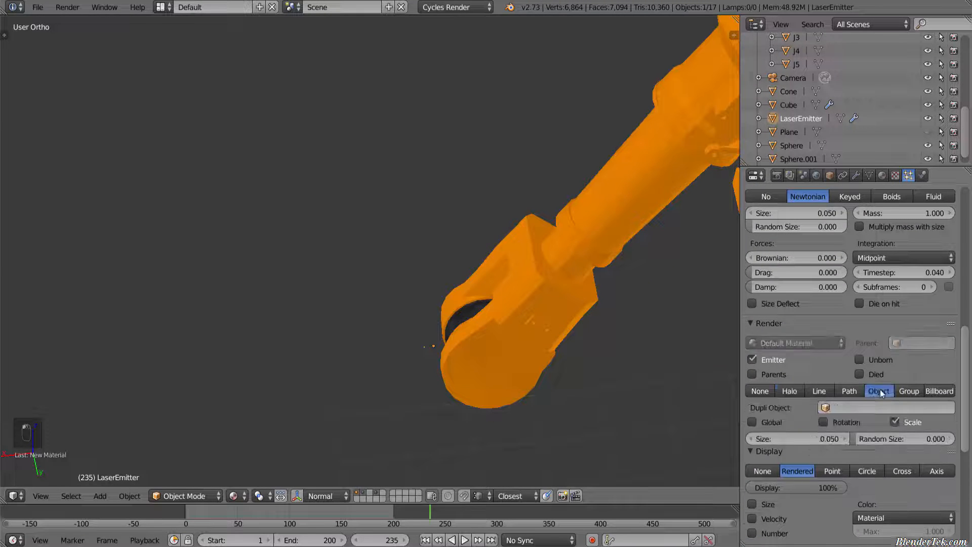
pyautogui.click(874, 407)
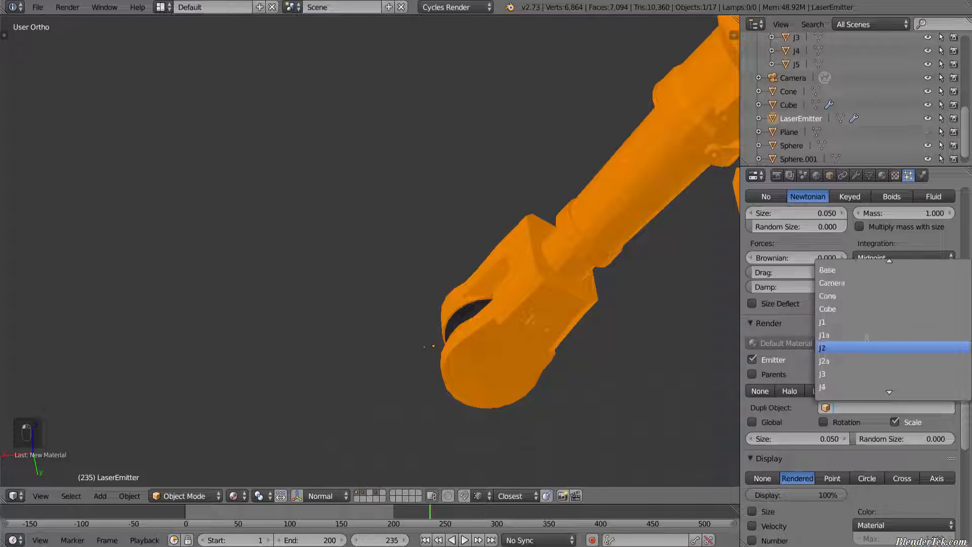
pyautogui.scroll(-6, 853, 389)
pyautogui.click(855, 373)
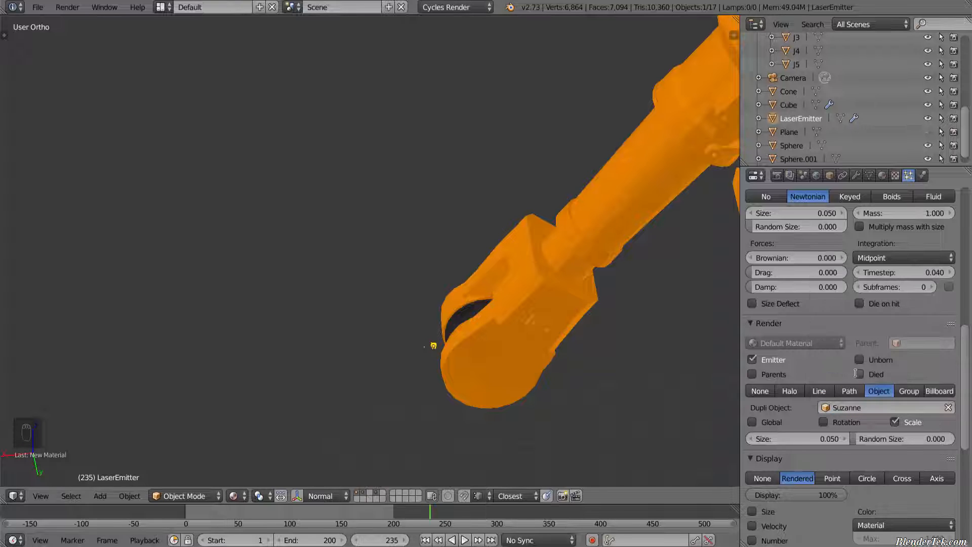
pyautogui.hotkey('ctrl', 'z')
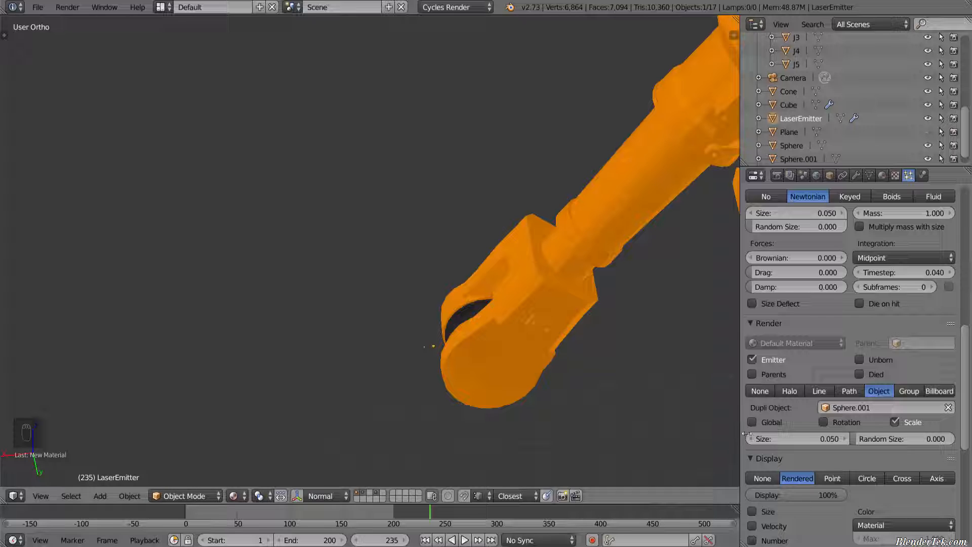
# Step: Examine the emitted particles at the wrist at frame 31, and go back to frame 0
pyautogui.moveTo(179, 512); pyautogui.dragTo(296, 521)
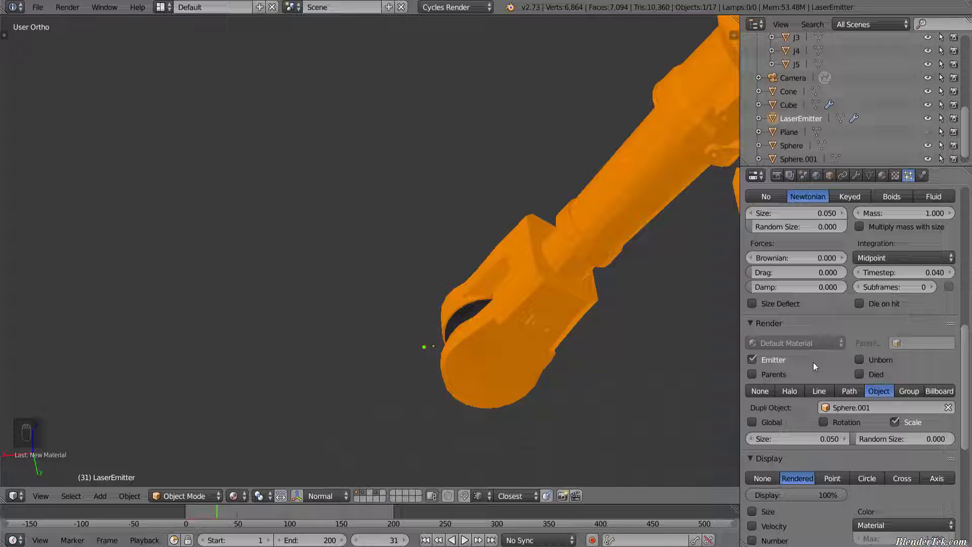
pyautogui.scroll(10, 807, 363)
pyautogui.scroll(3, 531, 377)
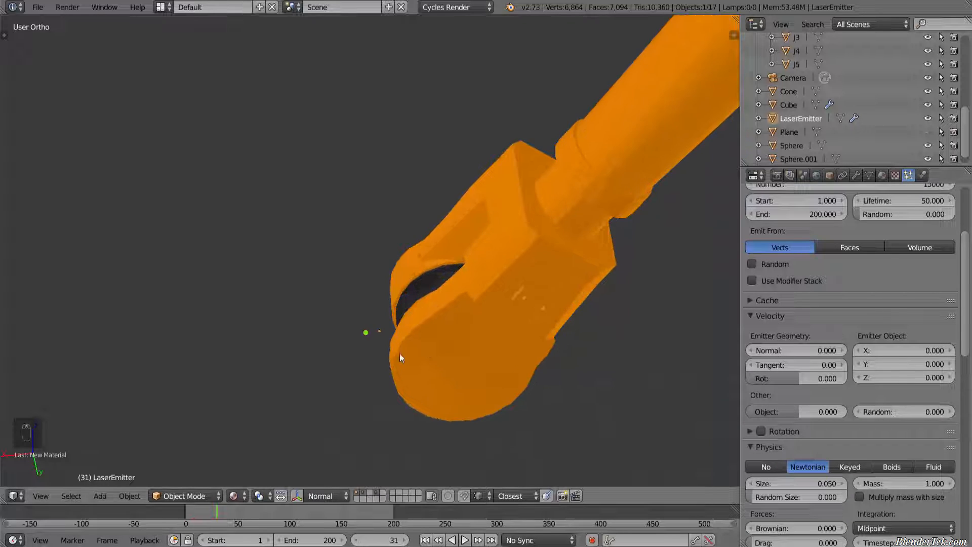
pyautogui.scroll(4, 399, 357)
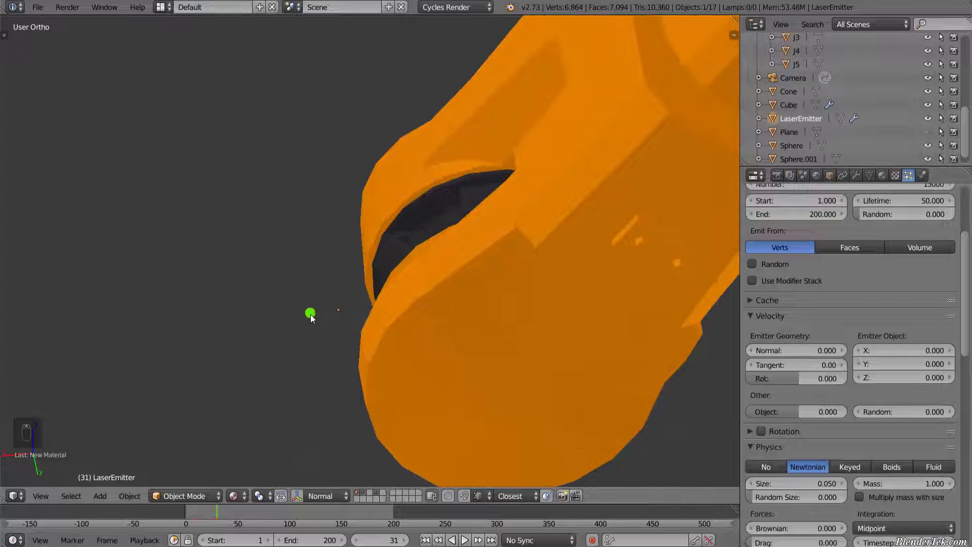
pyautogui.click(184, 511)
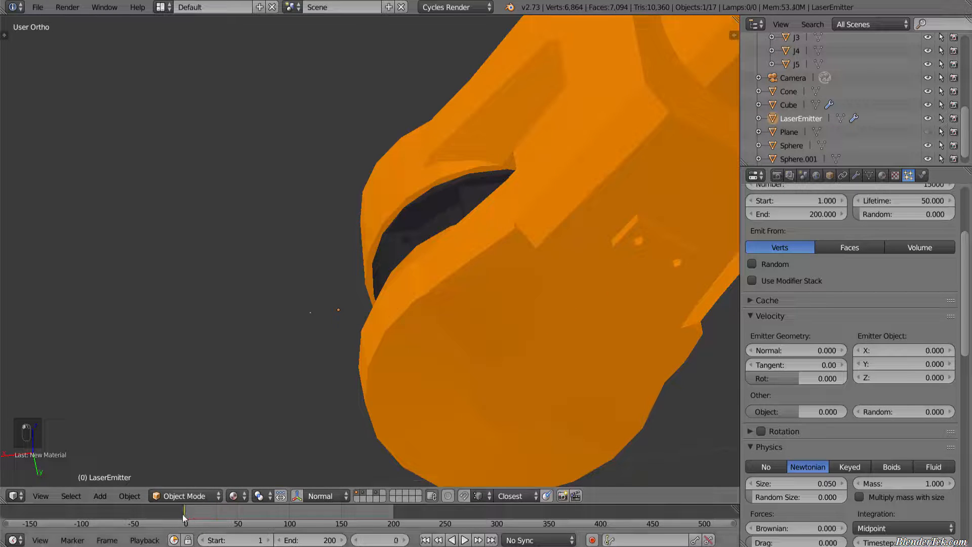
# Step: Add a wind force field at the laser emitter's position and rotate it 90° about the Y axis
pyautogui.hotkey('shift', 's')
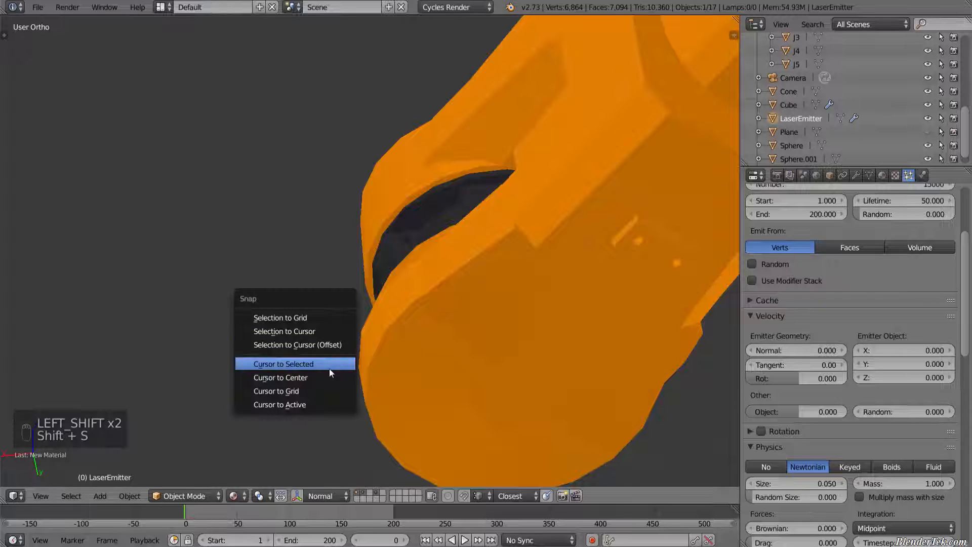
pyautogui.click(327, 365)
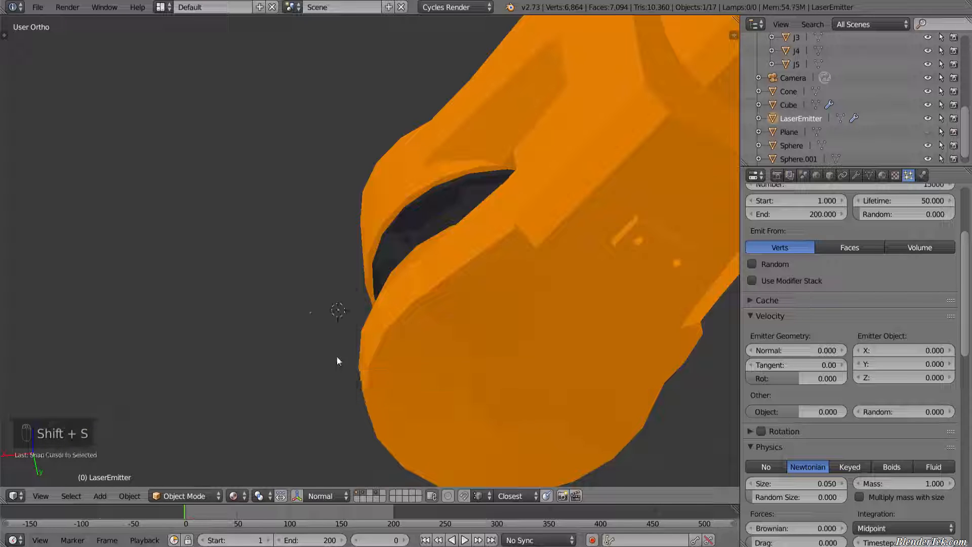
pyautogui.hotkey('shift', 'a')
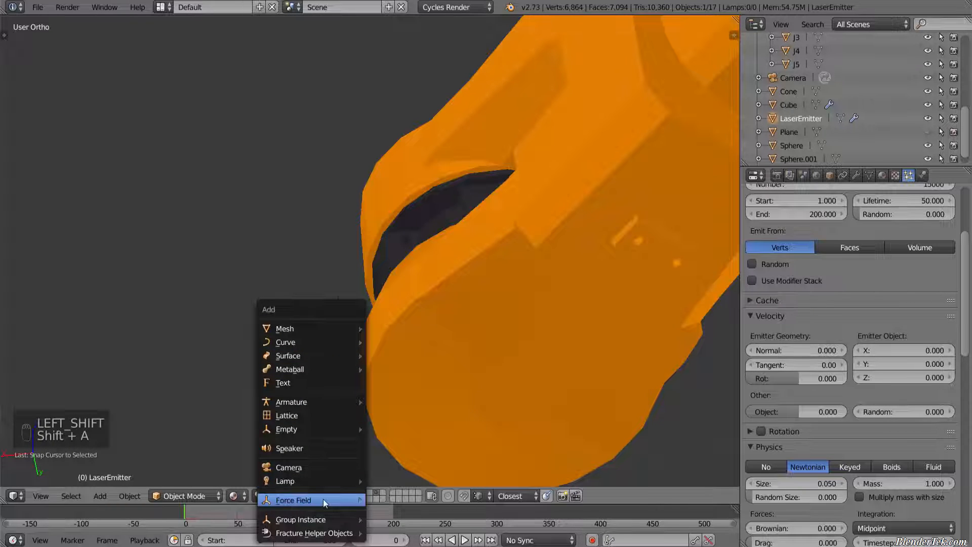
pyautogui.moveTo(323, 499)
pyautogui.click(409, 341)
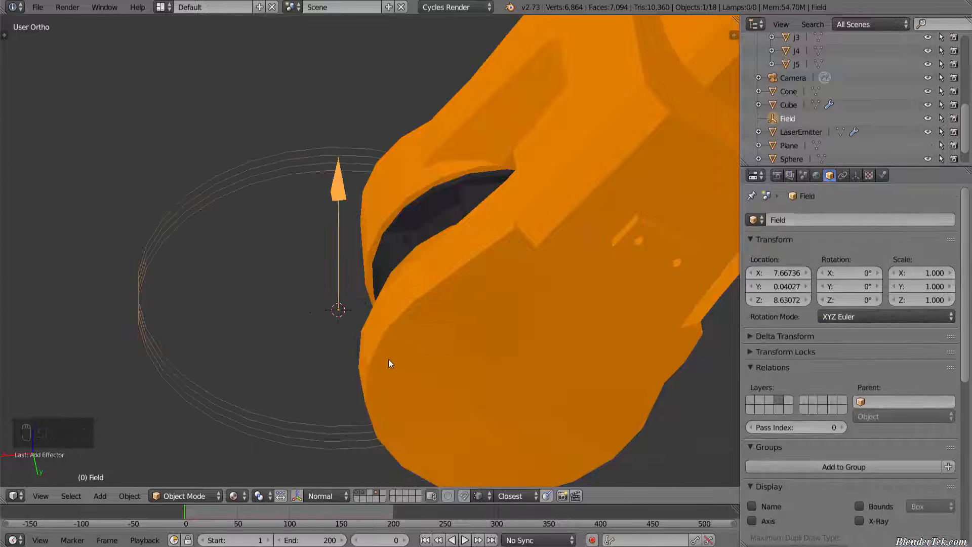
pyautogui.write('ry90')
pyautogui.press('Return')
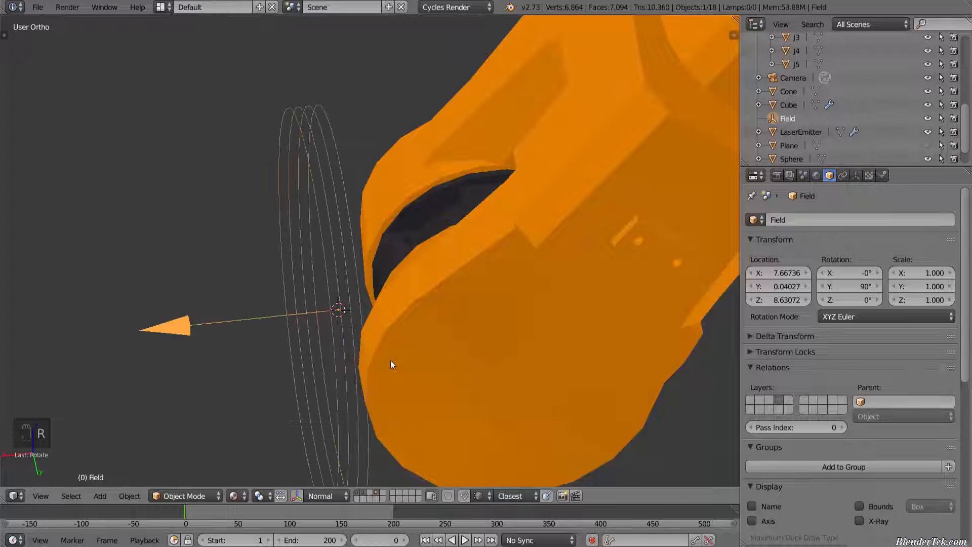
# Step: Scale the wind field to about 2.2 and move it back along X to about 5.4, behind the wrist
pyautogui.scroll(-2, 388, 329)
pyautogui.press('g')
pyautogui.press('x')
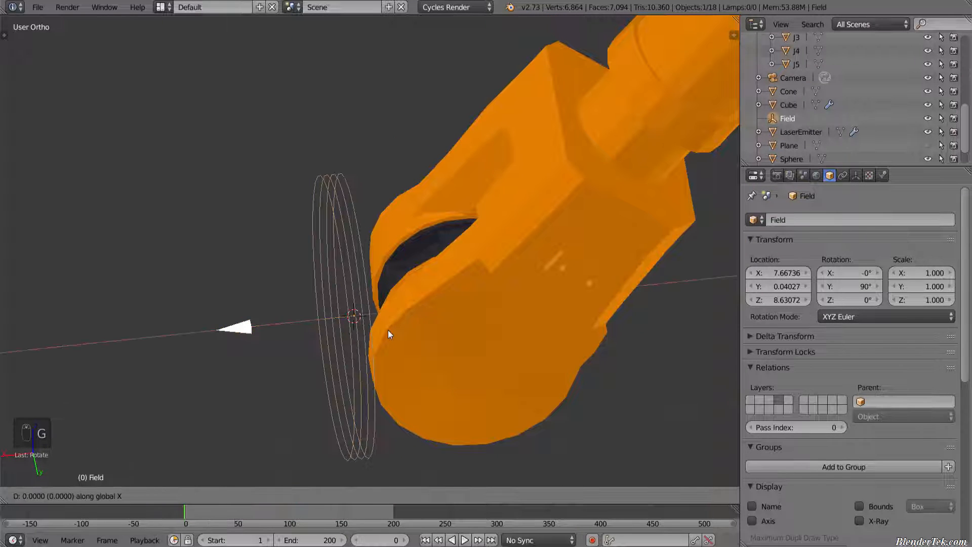
pyautogui.click(527, 311)
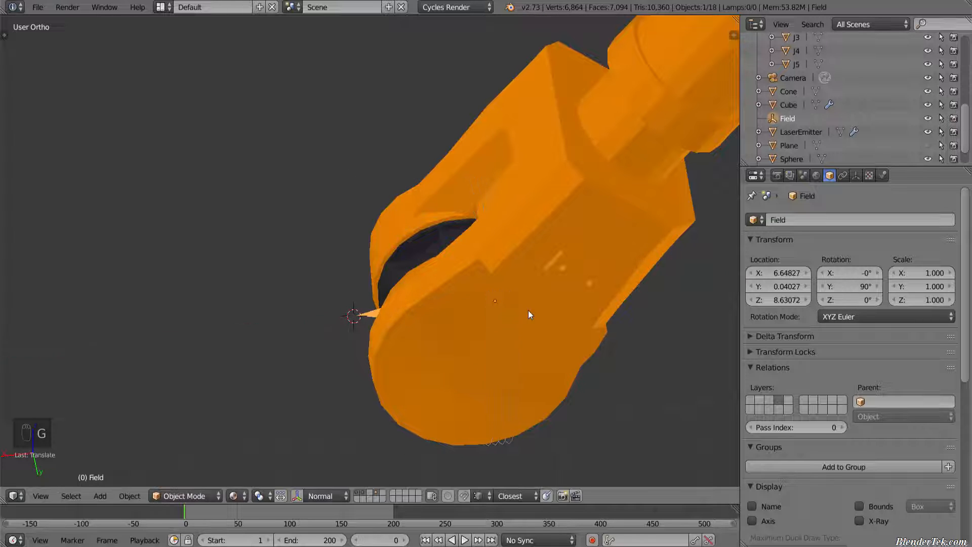
pyautogui.press('s')
pyautogui.click(582, 354)
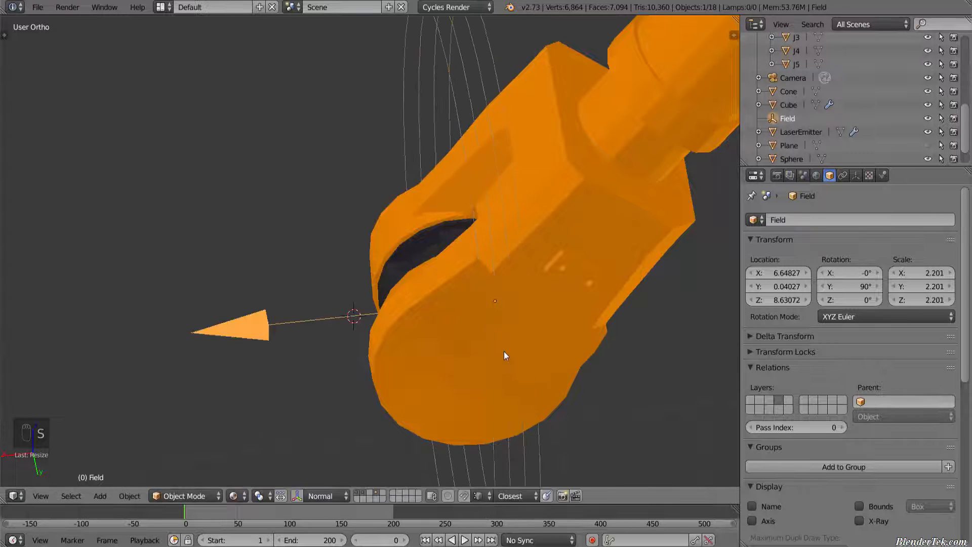
pyautogui.press('g')
pyautogui.press('x')
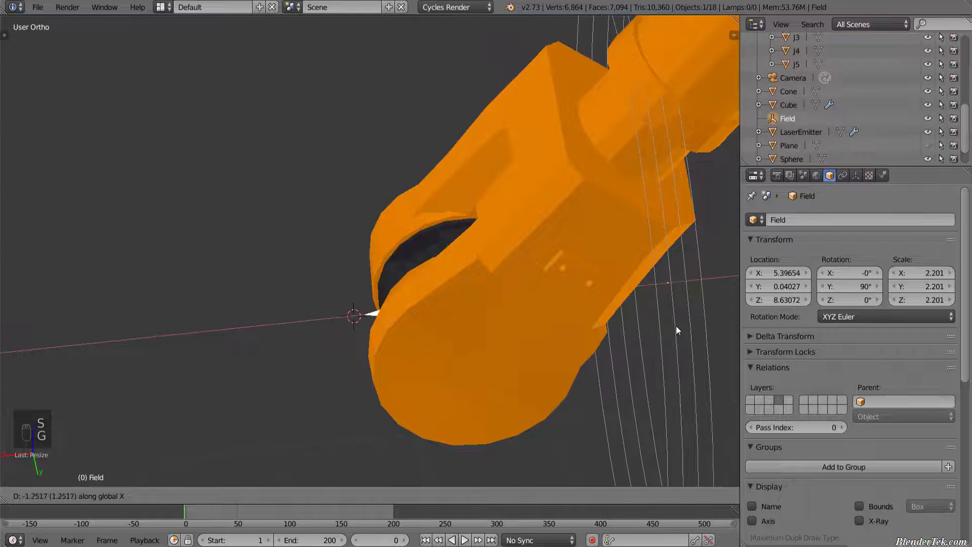
pyautogui.click(676, 326)
# Step: Set the wind force field's strength to 600
pyautogui.click(884, 177)
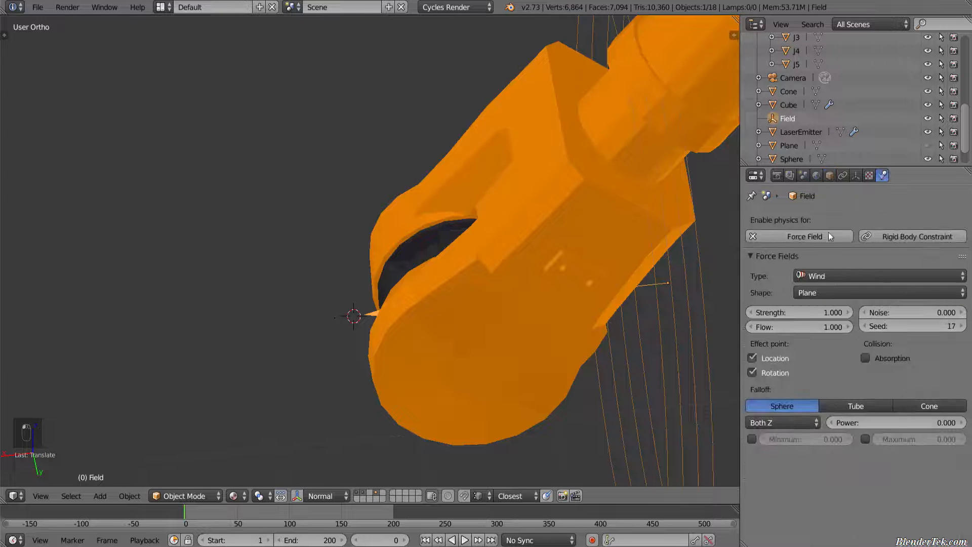
pyautogui.click(869, 175)
pyautogui.click(883, 175)
pyautogui.click(826, 311)
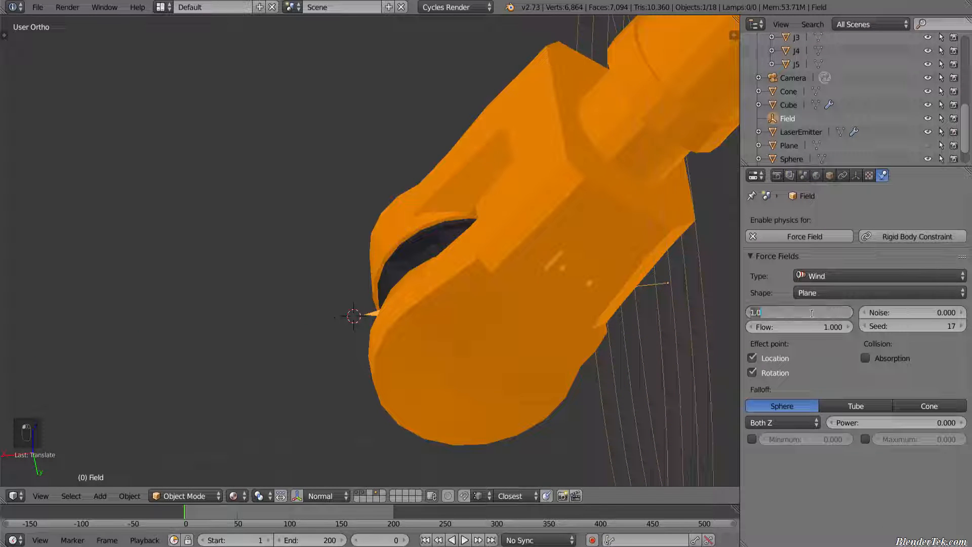
pyautogui.write('600')
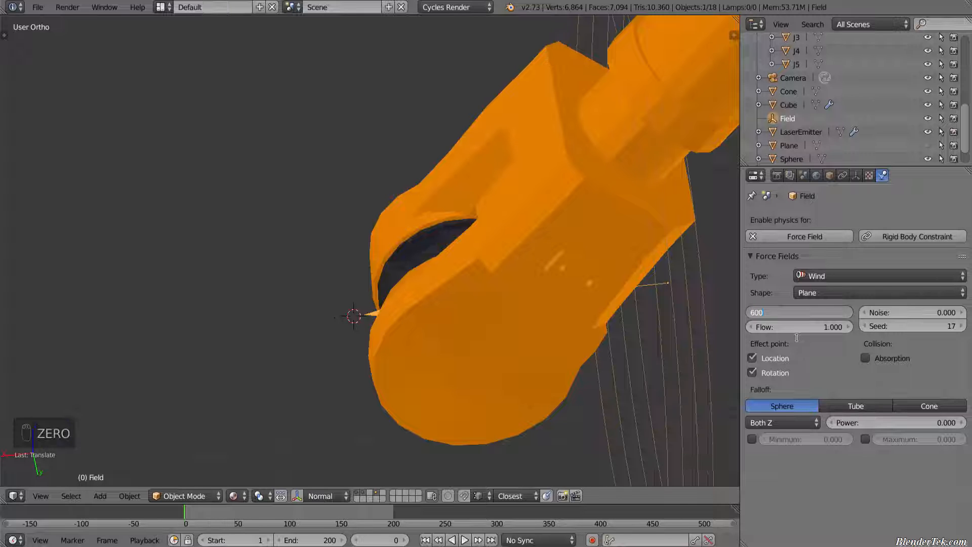
pyautogui.press('Return')
# Step: Set the LaserEmitter particles' normal emitter velocity to 1
pyautogui.scroll(-8, 641, 319)
pyautogui.moveTo(557, 322); pyautogui.dragTo(634, 329, button='middle')
pyautogui.scroll(6, 578, 296)
pyautogui.moveTo(579, 296); pyautogui.dragTo(494, 357, button='middle')
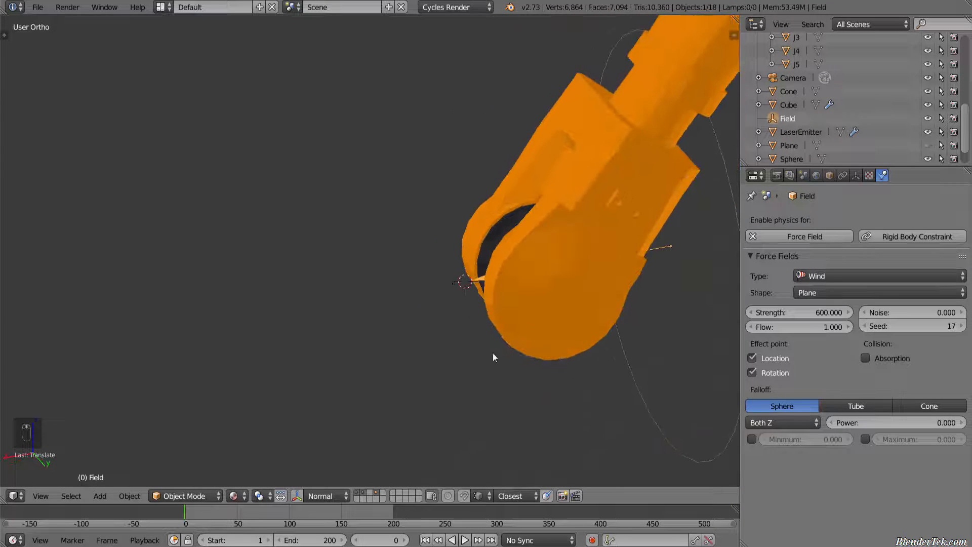
pyautogui.click(269, 507)
pyautogui.rightClick(458, 286)
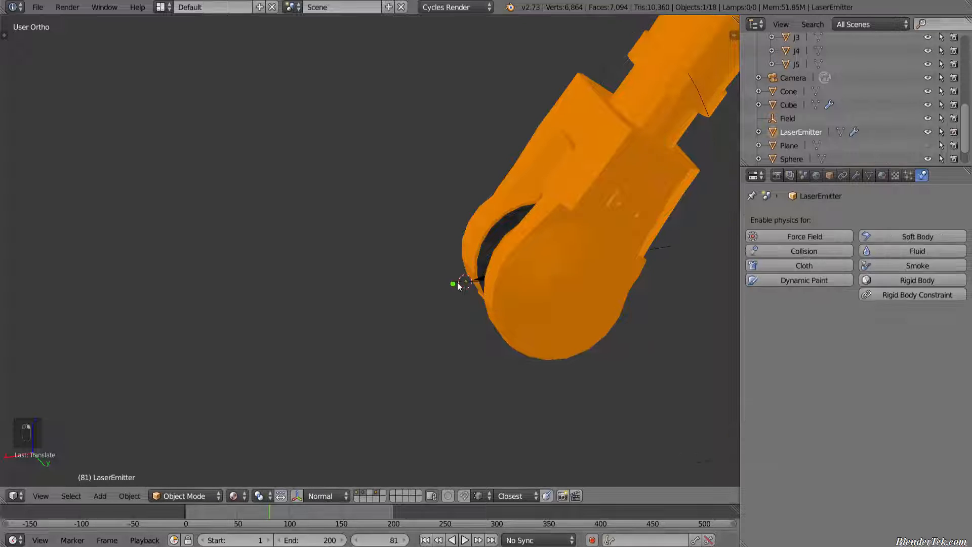
pyautogui.click(908, 175)
pyautogui.scroll(2, 848, 333)
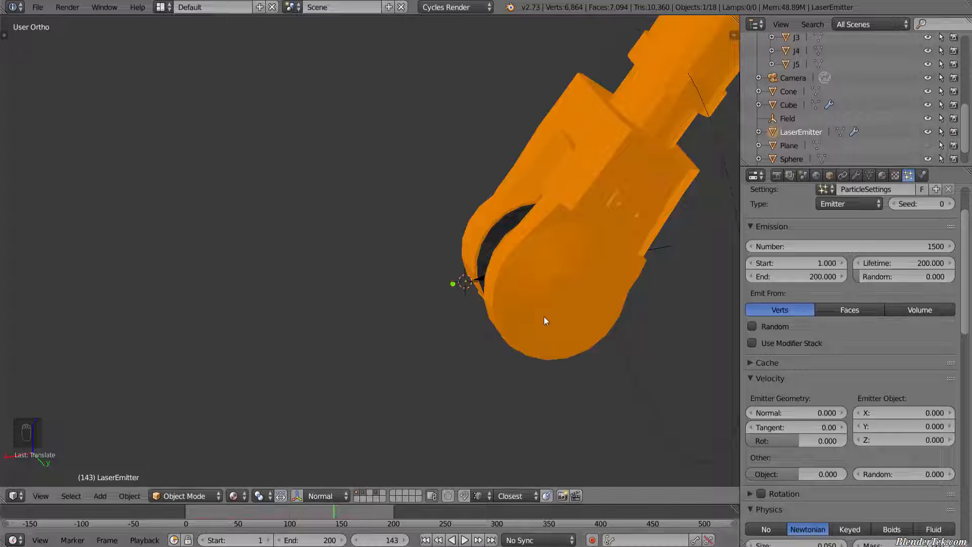
pyautogui.click(816, 412)
pyautogui.press('Return')
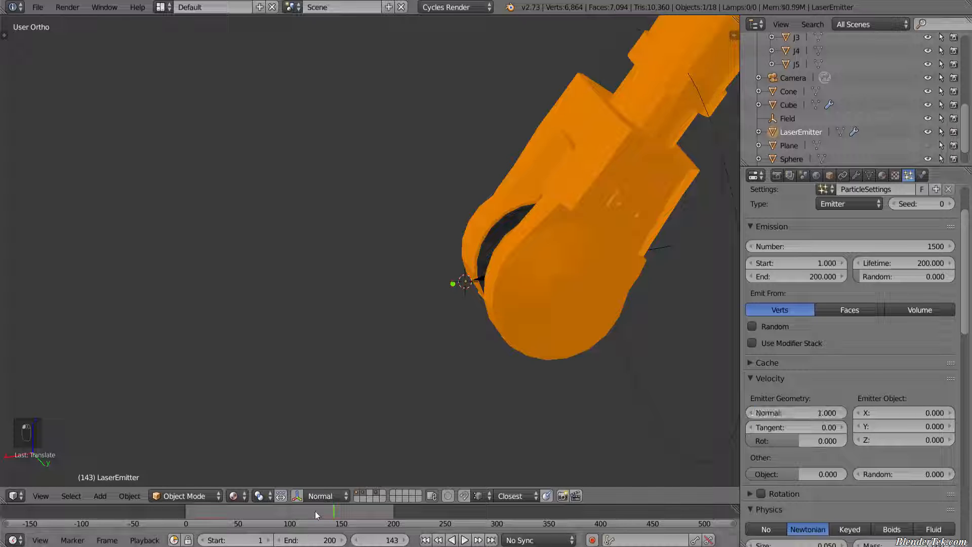
# Step: Preview the particle beam at frame 195, and settle on an emission number of 5000 after trying 10000
pyautogui.moveTo(315, 512); pyautogui.dragTo(388, 511)
pyautogui.scroll(-2, 454, 391)
pyautogui.moveTo(454, 391); pyautogui.dragTo(420, 375, button='middle')
pyautogui.scroll(3, 875, 290)
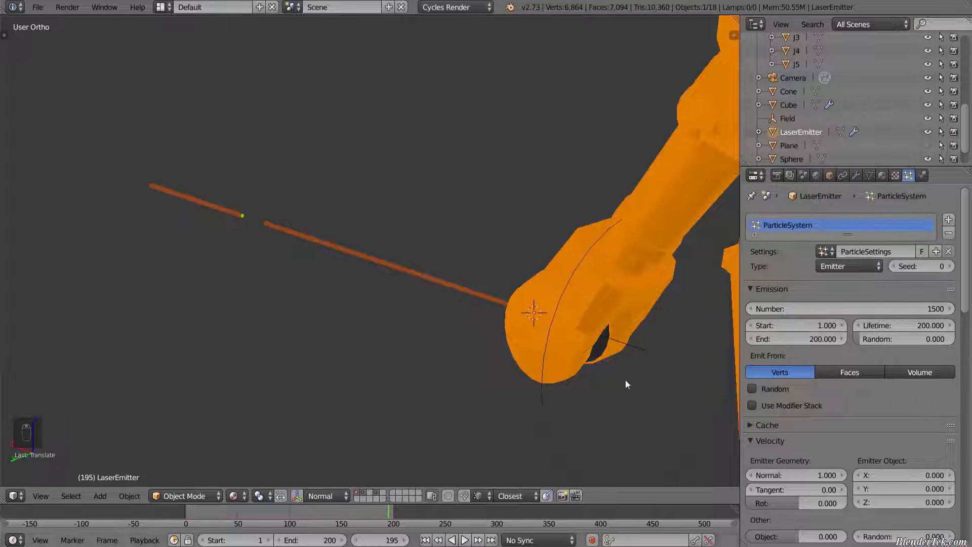
pyautogui.click(863, 309)
pyautogui.write('10000')
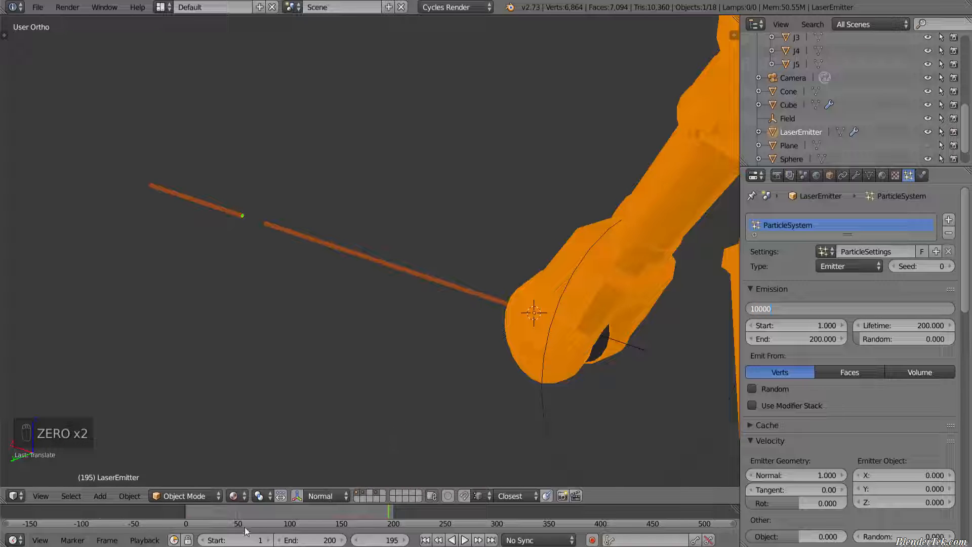
pyautogui.press('Return')
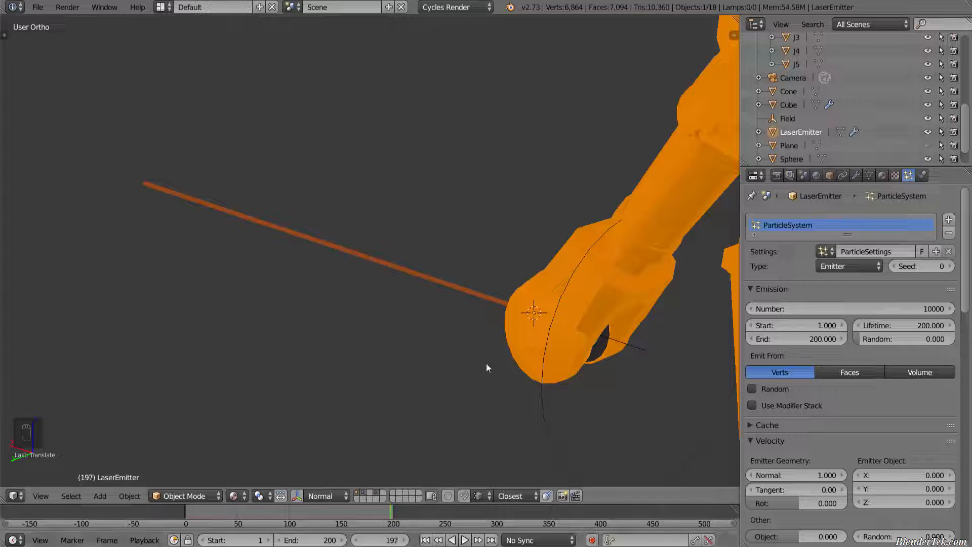
pyautogui.moveTo(246, 475); pyautogui.dragTo(252, 463, button='middle')
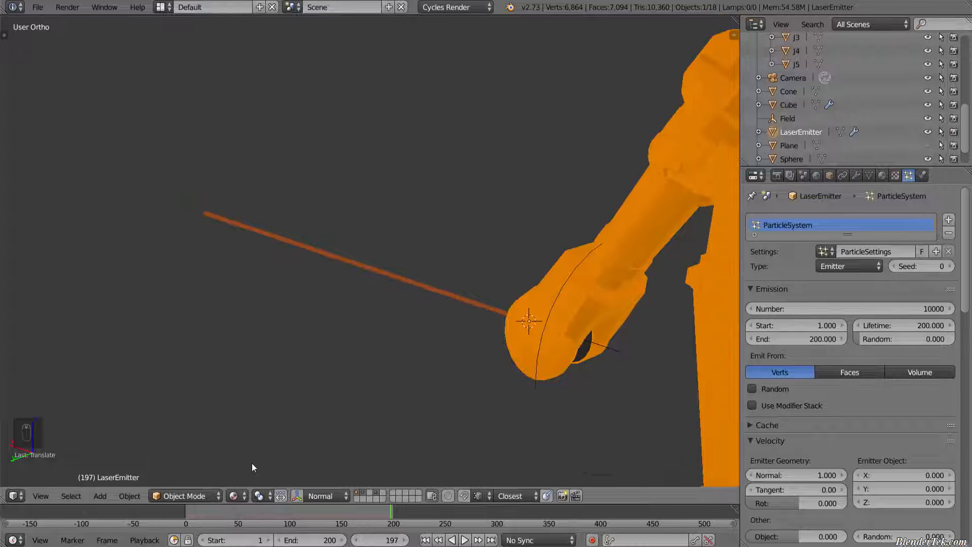
pyautogui.click(914, 309)
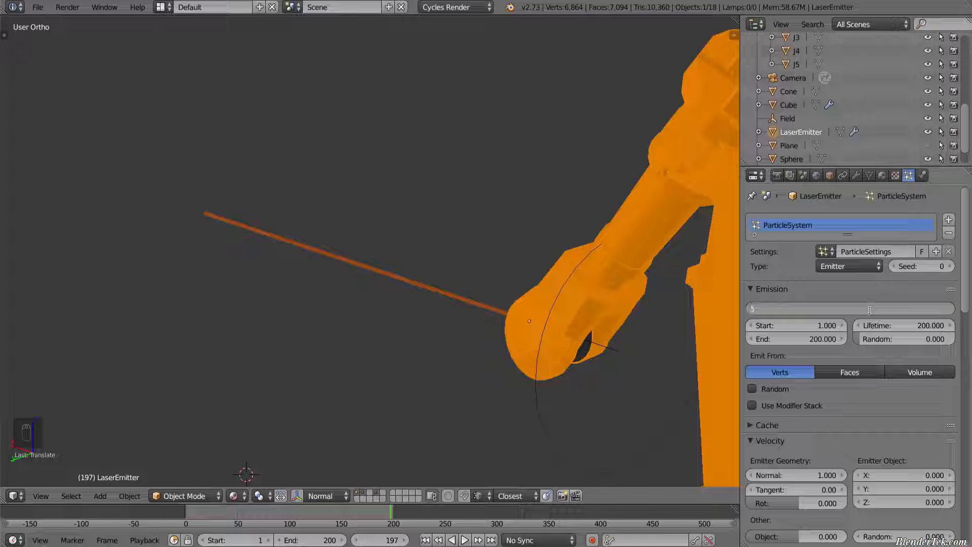
pyautogui.write('5000')
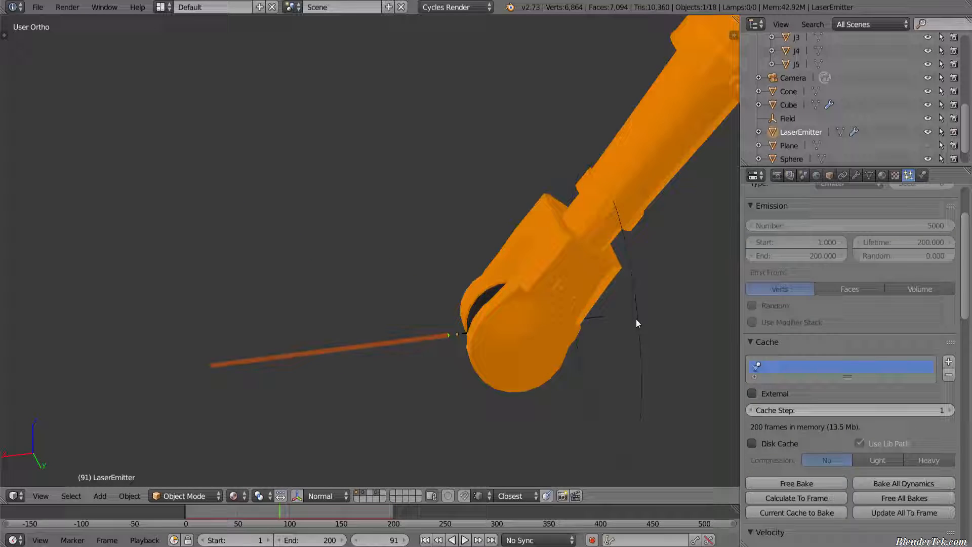
# Step: Examine the gap between the start of the beam and the wind field's arrow at the wrist
pyautogui.rightClick(636, 319)
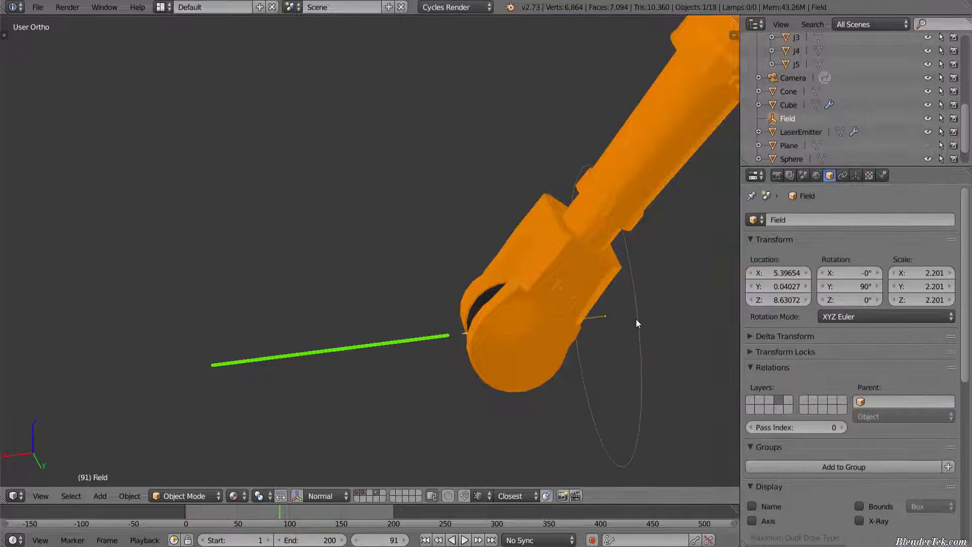
pyautogui.moveTo(557, 327); pyautogui.dragTo(588, 326, button='middle')
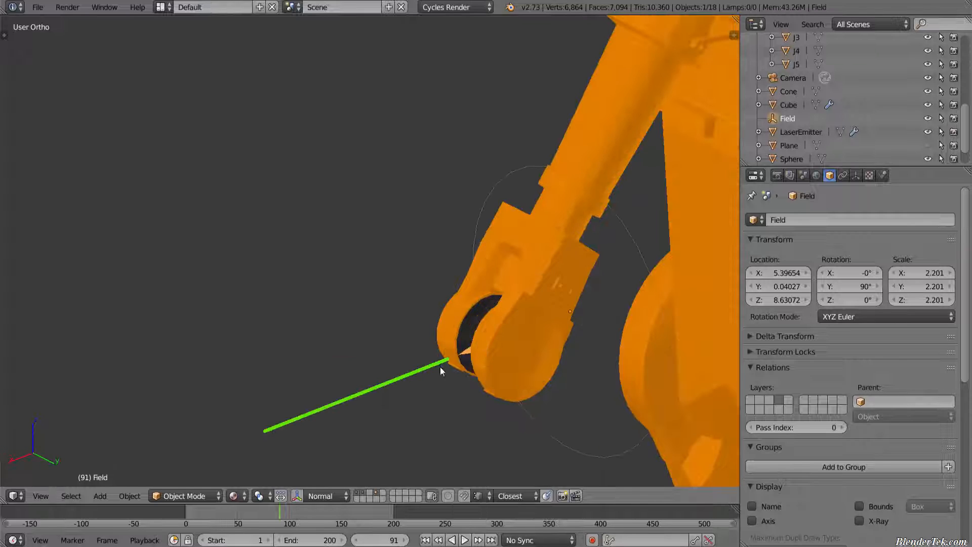
pyautogui.scroll(1, 441, 365)
pyautogui.scroll(2, 455, 360)
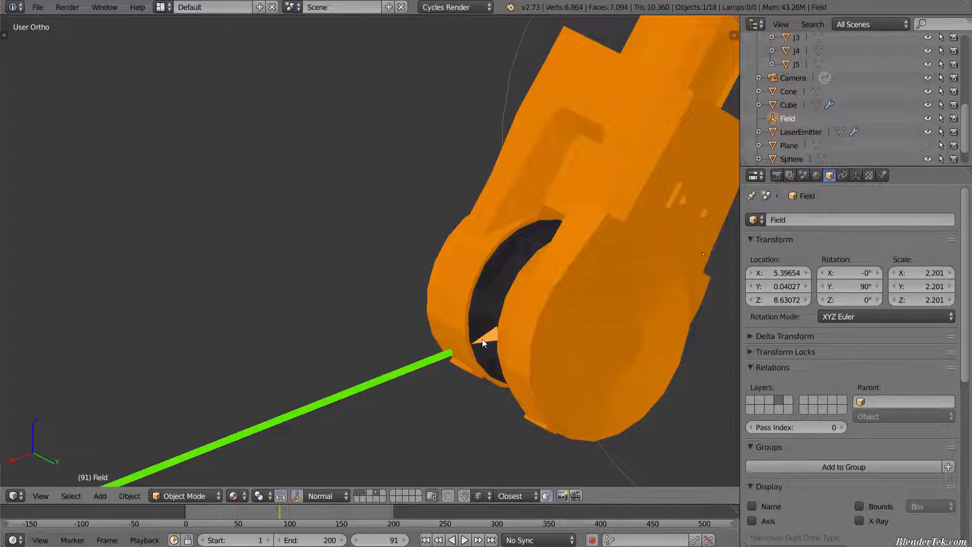
pyautogui.scroll(2, 483, 344)
# Step: Try to select the edges around the round opening in the J5 joint mesh, and return to Object Mode
pyautogui.rightClick(472, 342)
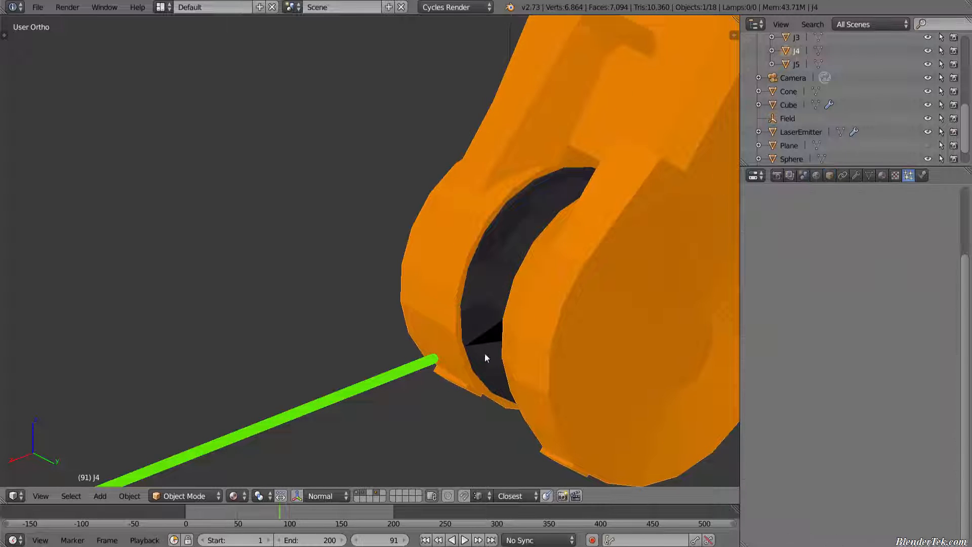
pyautogui.rightClick(485, 358)
pyautogui.press('Tab')
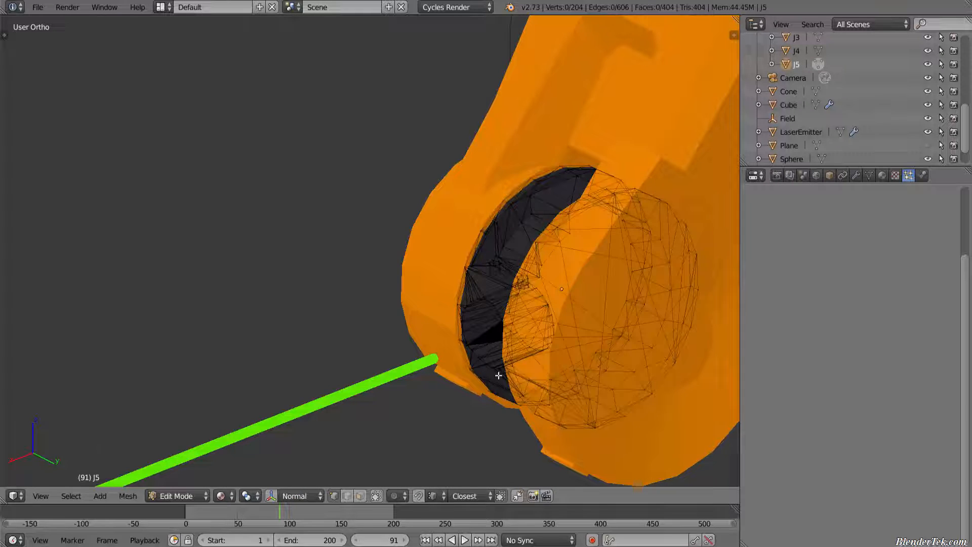
pyautogui.moveTo(499, 375); pyautogui.dragTo(514, 356, button='middle')
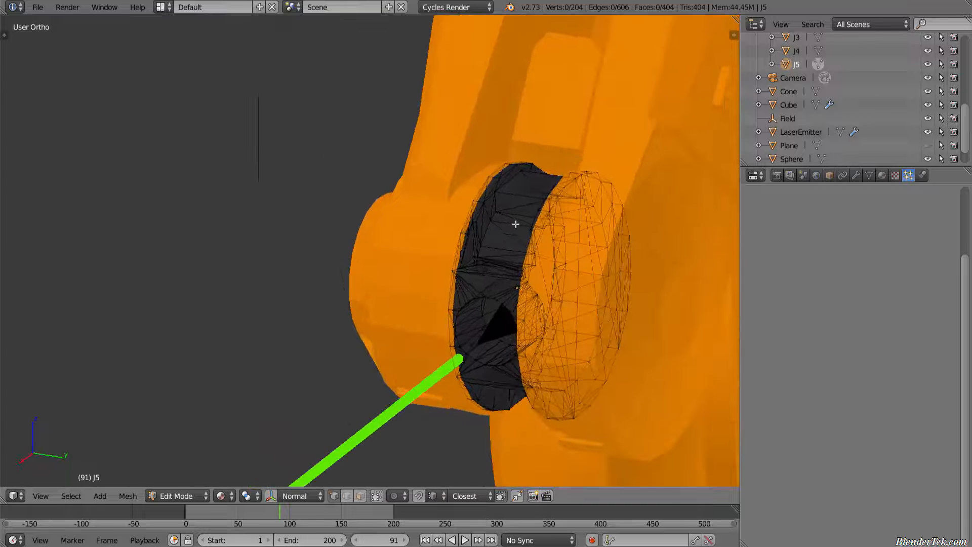
pyautogui.keyDown('alt'); pyautogui.rightClick(462, 303); pyautogui.keyUp('alt')
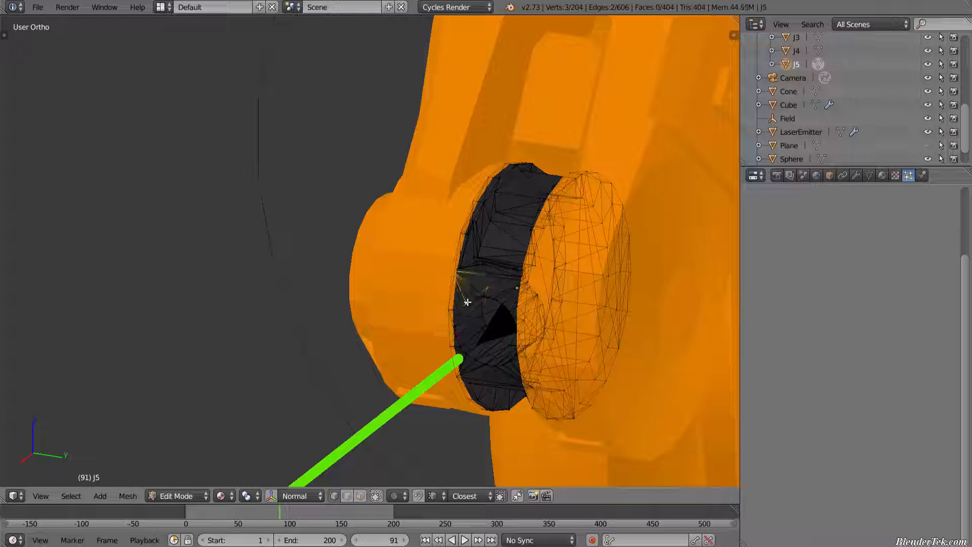
pyautogui.rightClick(467, 302)
pyautogui.scroll(5, 471, 300)
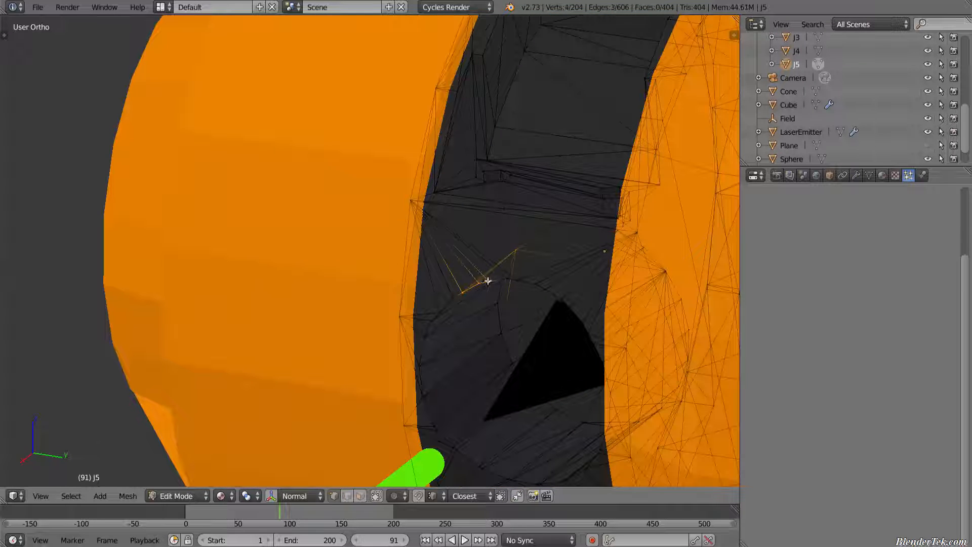
pyautogui.keyDown('alt'); pyautogui.keyDown('shift'); pyautogui.rightClick(508, 278); pyautogui.keyUp('shift'); pyautogui.keyUp('alt')
pyautogui.keyDown('alt'); pyautogui.keyDown('shift'); pyautogui.rightClick(536, 282); pyautogui.keyUp('shift'); pyautogui.keyUp('alt')
pyautogui.scroll(-3, 531, 314)
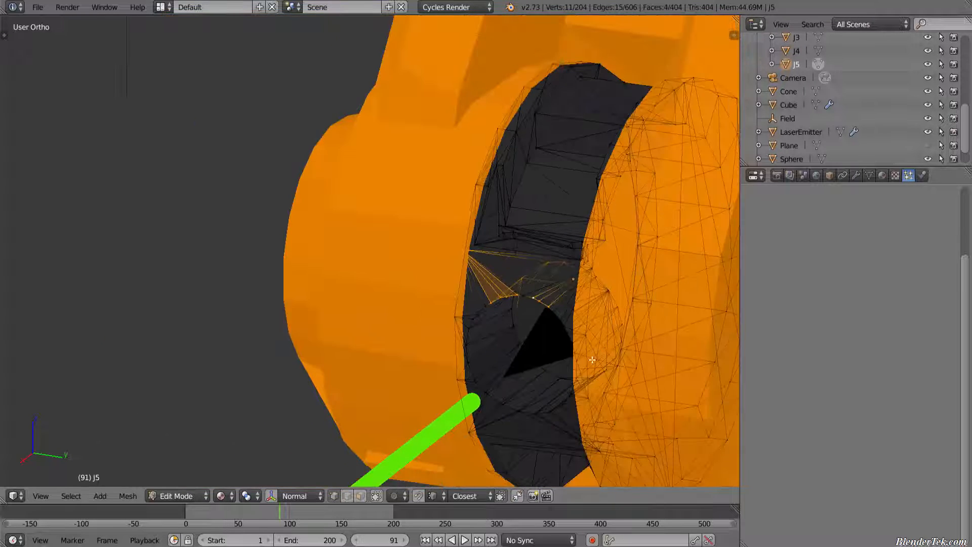
pyautogui.moveTo(590, 358); pyautogui.dragTo(548, 375, button='middle')
pyautogui.scroll(-2, 548, 374)
pyautogui.press('a')
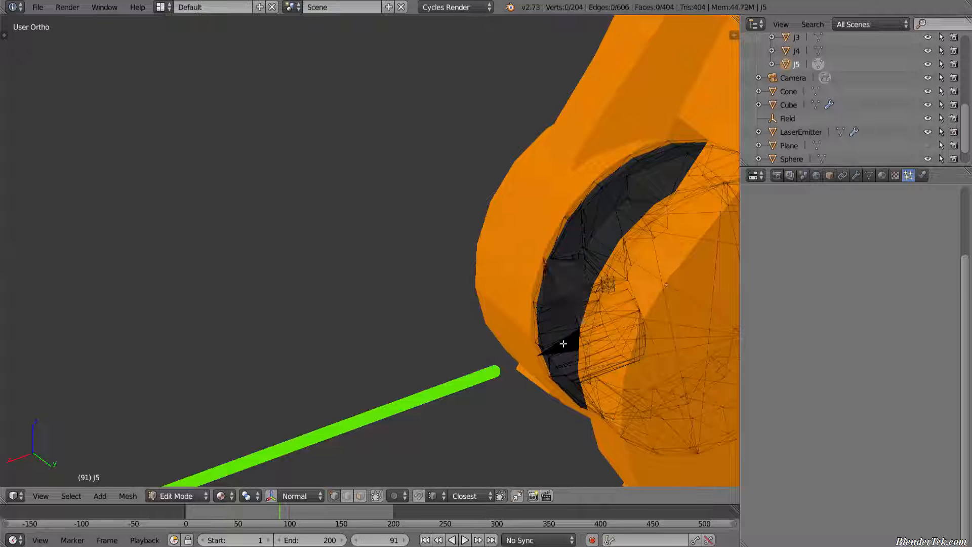
pyautogui.press('Tab')
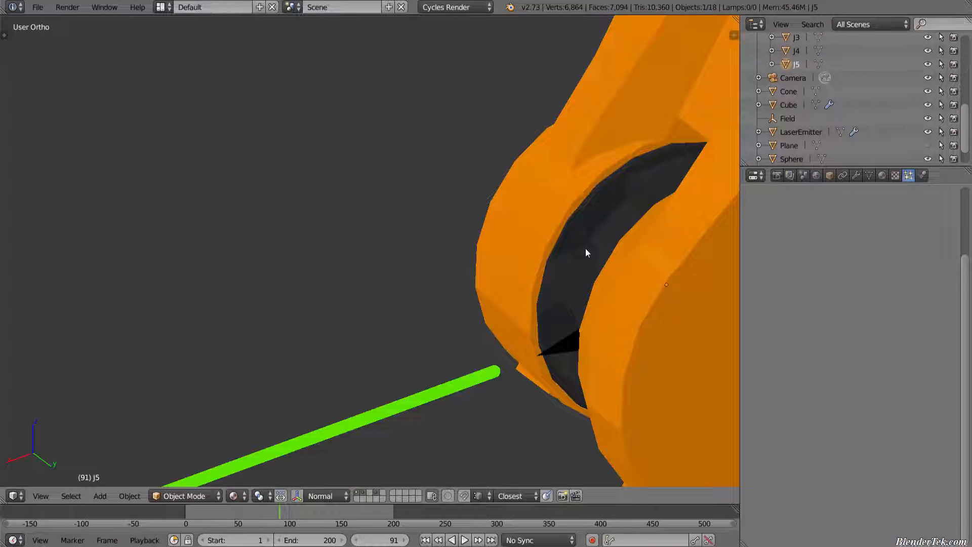
# Step: Try to move the J5 joint out of the wrist
pyautogui.press('g')
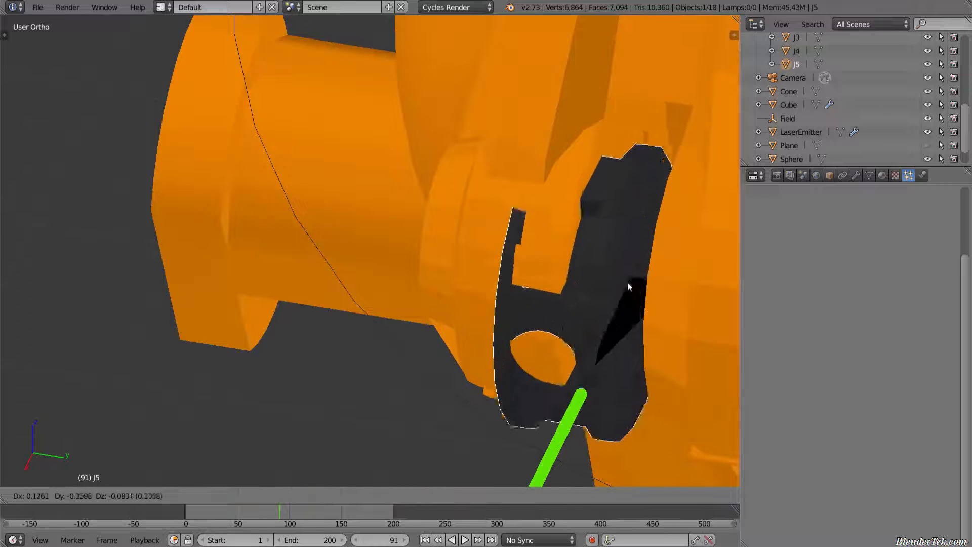
pyautogui.rightClick(630, 287)
pyautogui.scroll(-3, 641, 329)
pyautogui.keyDown('shift'); pyautogui.moveTo(578, 385); pyautogui.dragTo(157, 356, button='middle'); pyautogui.keyUp('shift')
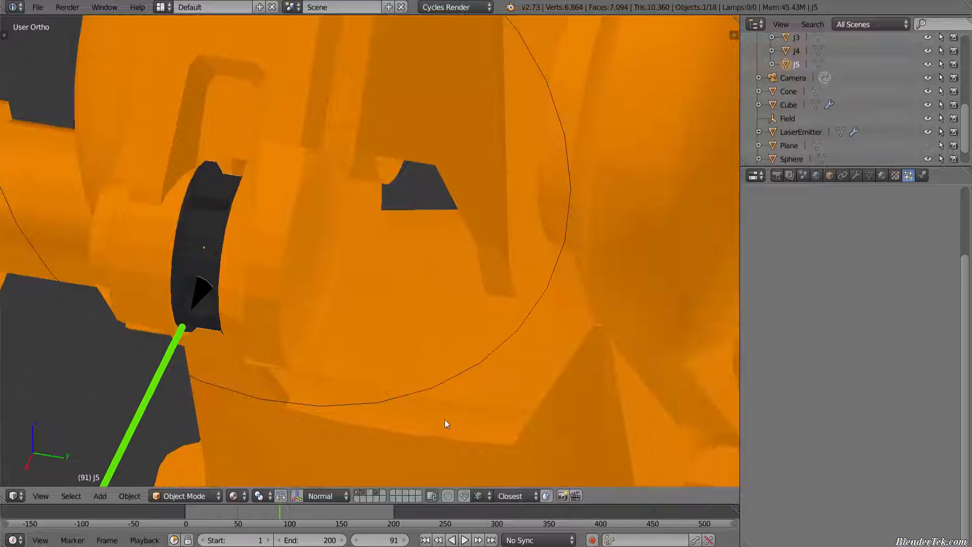
# Step: Parent the wind force field at the wrist to the J5 joint using the Object parent type
pyautogui.rightClick(441, 389)
pyautogui.keyDown('shift'); pyautogui.rightClick(198, 232); pyautogui.keyUp('shift')
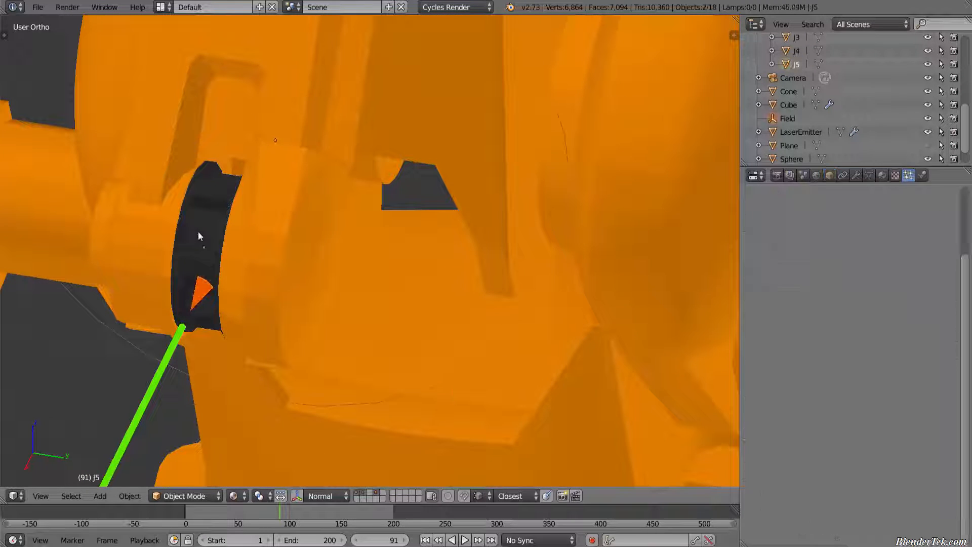
pyautogui.hotkey('ctrl', 'p')
pyautogui.click(211, 286)
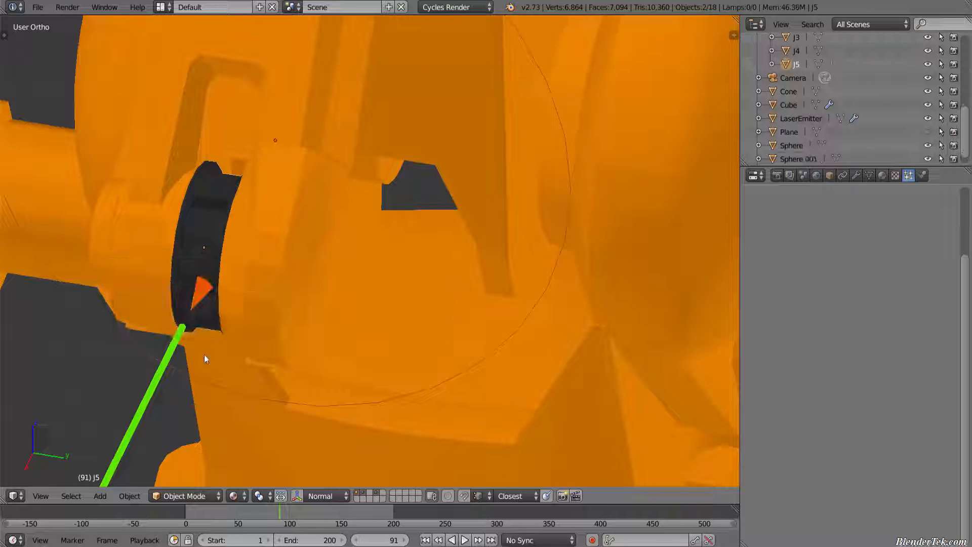
# Step: Parent the LaserEmitter to the J5 joint using the Object parent type
pyautogui.rightClick(182, 332)
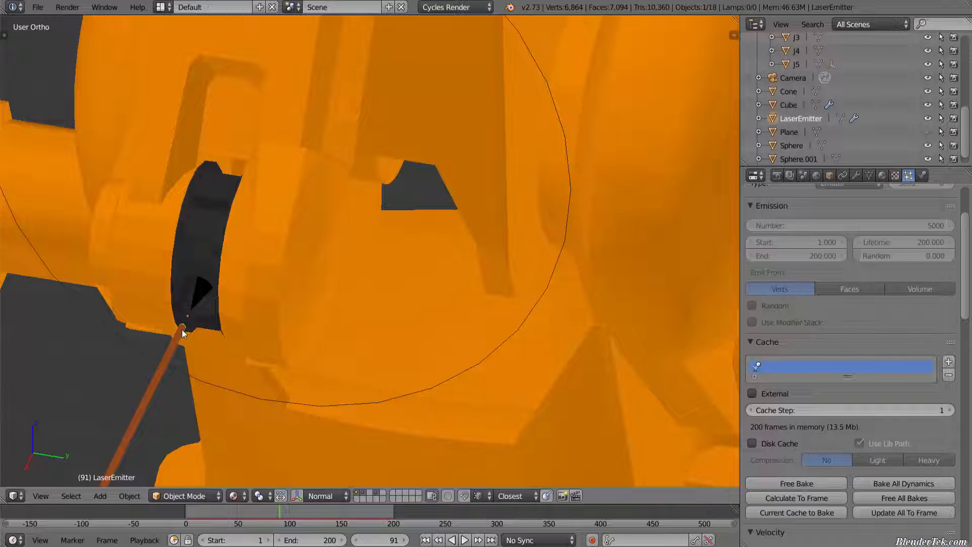
pyautogui.keyDown('shift'); pyautogui.rightClick(198, 235); pyautogui.keyUp('shift')
pyautogui.hotkey('ctrl', 'p')
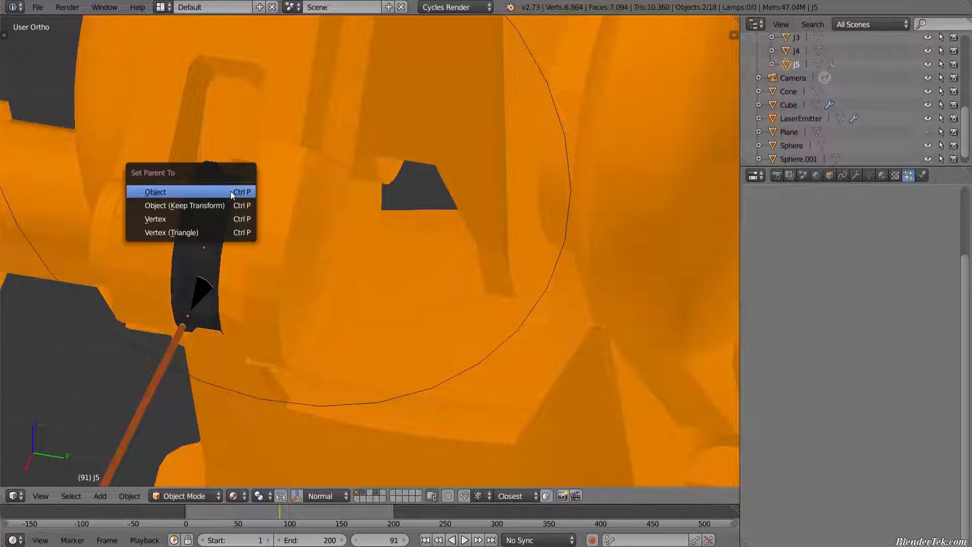
pyautogui.click(230, 191)
# Step: Make the robot's armature visible, select it and switch it to Pose Mode
pyautogui.scroll(-10, 315, 236)
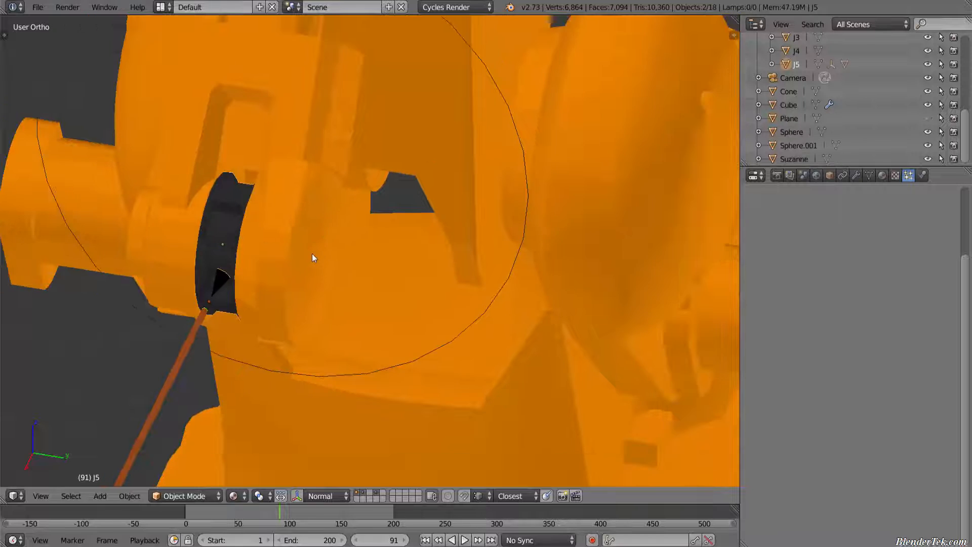
pyautogui.moveTo(452, 293); pyautogui.dragTo(300, 278, button='middle')
pyautogui.scroll(2, 537, 285)
pyautogui.keyDown('shift'); pyautogui.moveTo(538, 285); pyautogui.dragTo(610, 349, button='middle'); pyautogui.keyUp('shift')
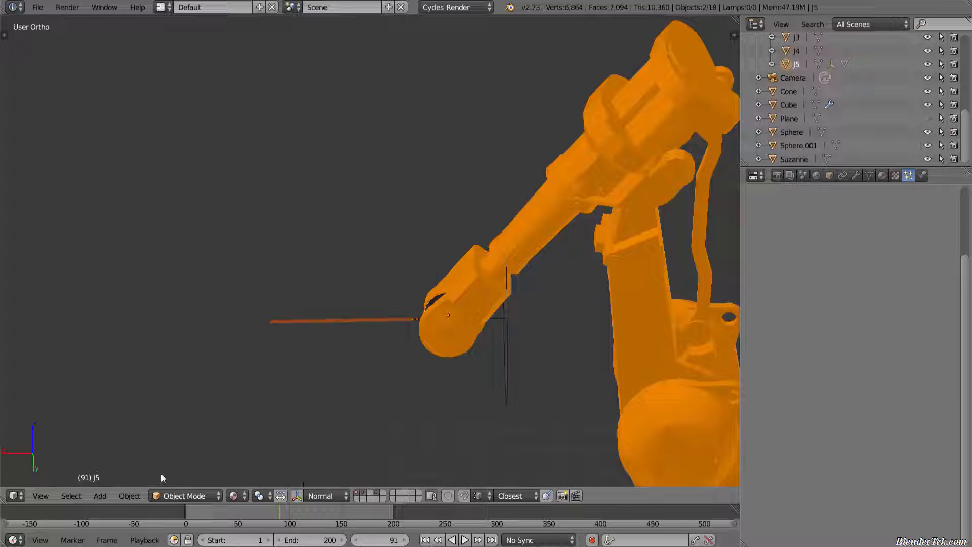
pyautogui.click(192, 497)
pyautogui.scroll(6, 927, 63)
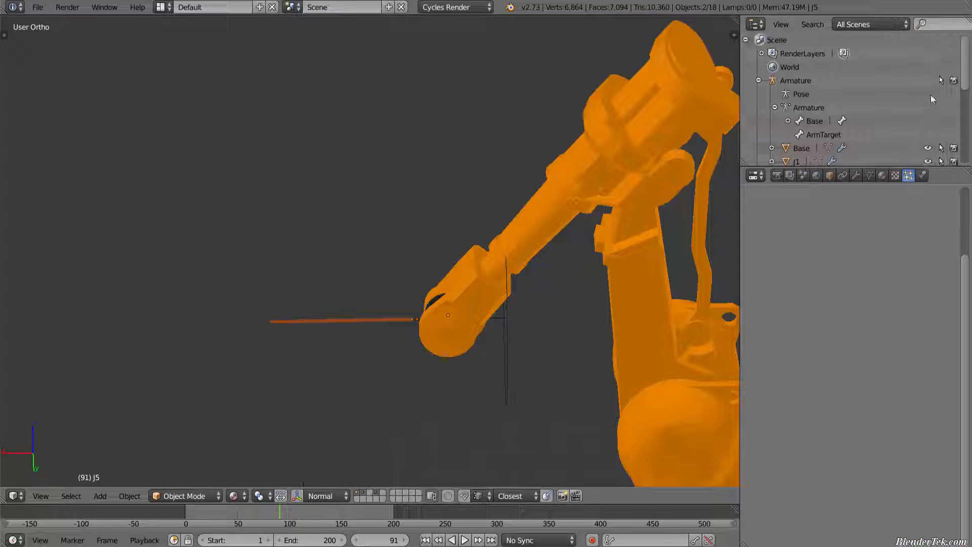
pyautogui.click(928, 80)
pyautogui.rightClick(333, 329)
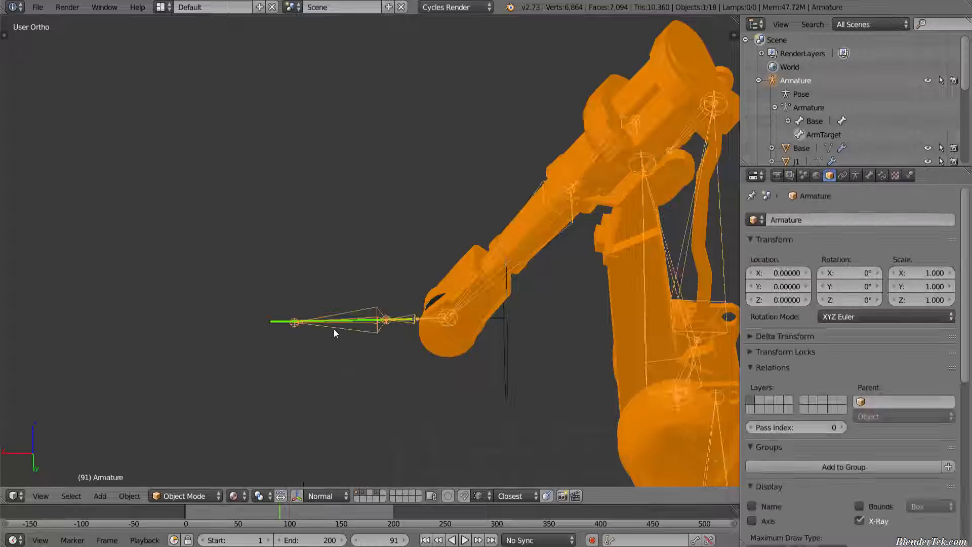
pyautogui.press('Tab')
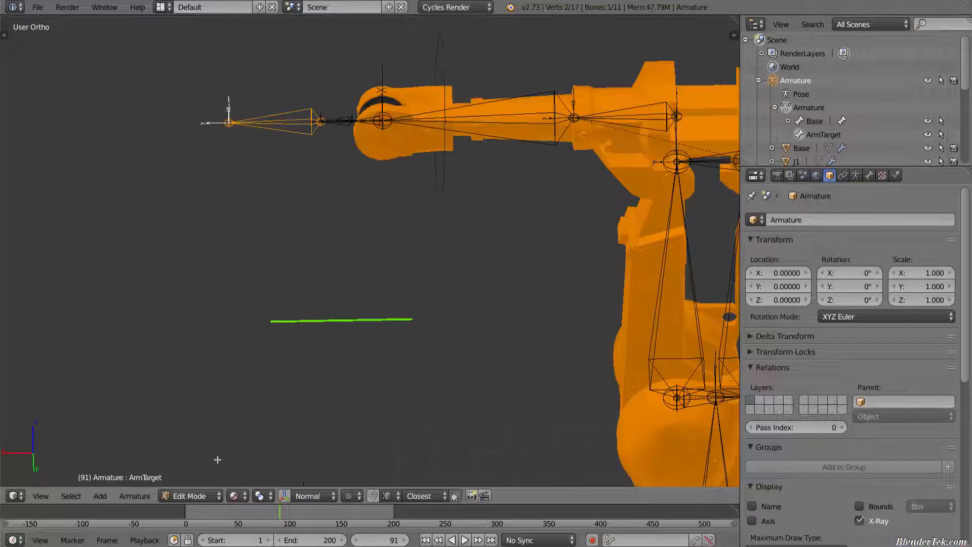
pyautogui.click(189, 495)
pyautogui.click(201, 446)
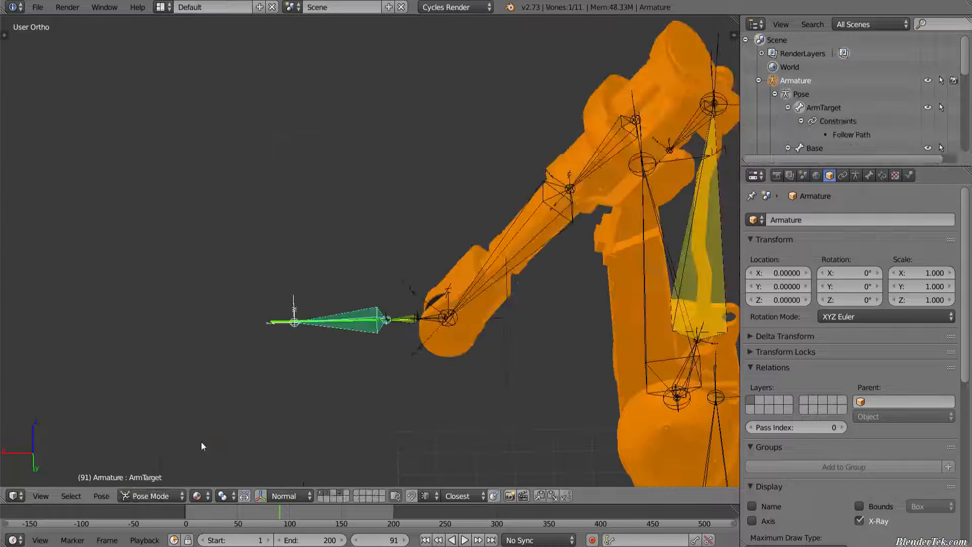
# Step: Move the ArmTarget bone upward to raise the robot arm, and check the beam at frame 81
pyautogui.press('g')
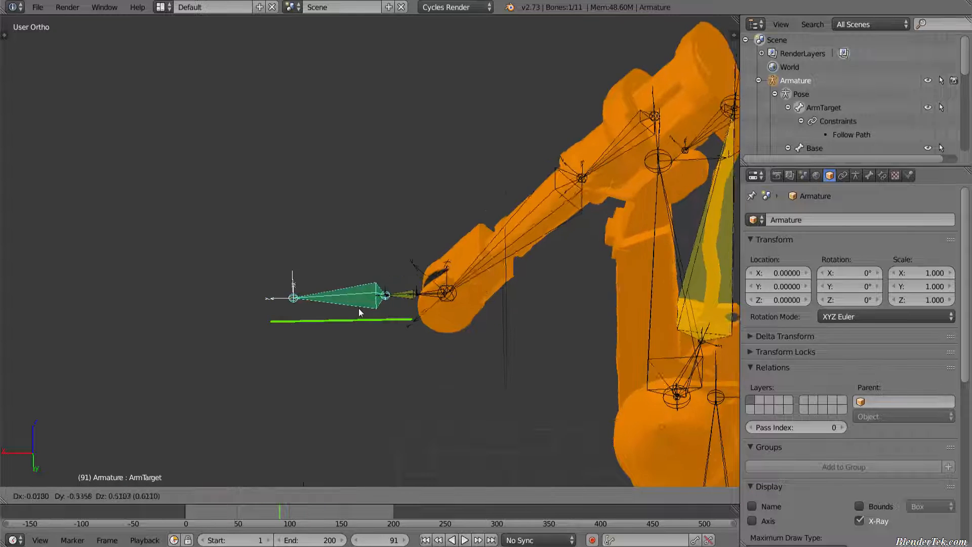
pyautogui.click(330, 212)
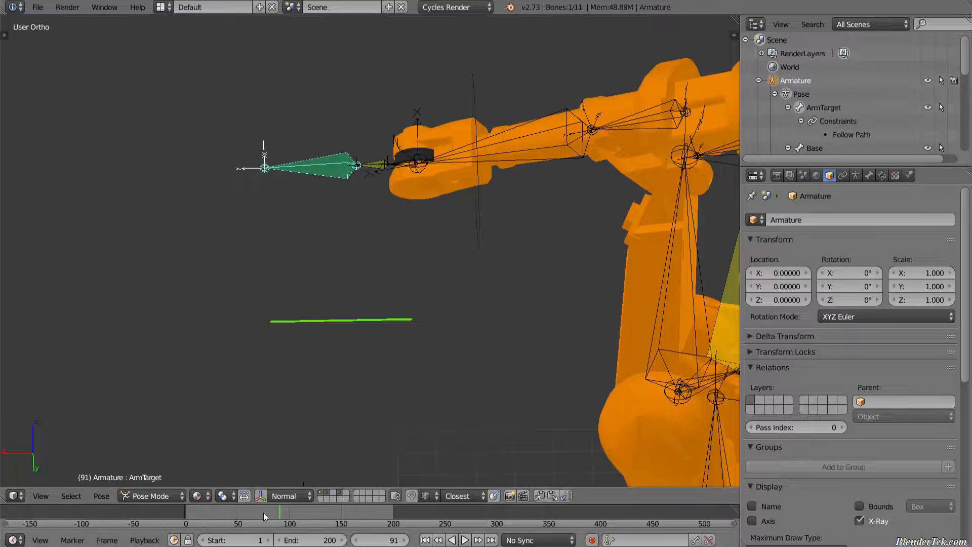
pyautogui.moveTo(265, 516)
pyautogui.mouseDown()
pyautogui.moveTo(171, 532)
pyautogui.moveTo(269, 519)
pyautogui.mouseUp()
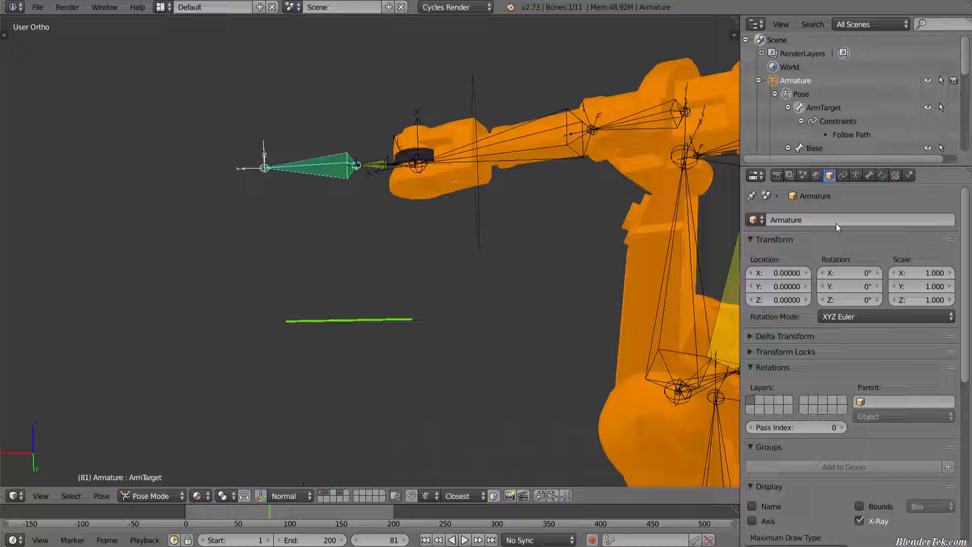
# Step: Free the LaserEmitter's particle bake and play the animation to frame 146 with the arm in its raised pose
pyautogui.click(882, 175)
pyautogui.scroll(-6, 818, 113)
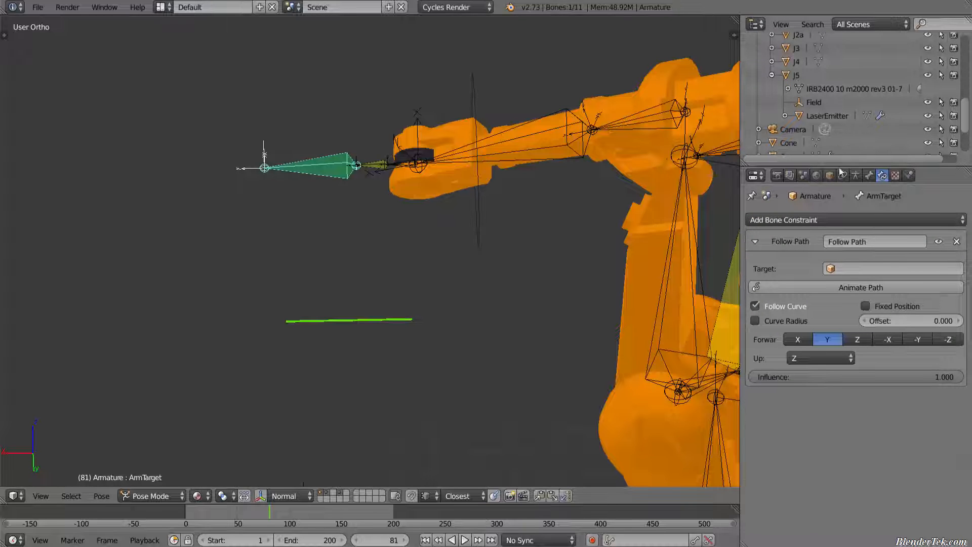
pyautogui.click(826, 115)
pyautogui.click(908, 175)
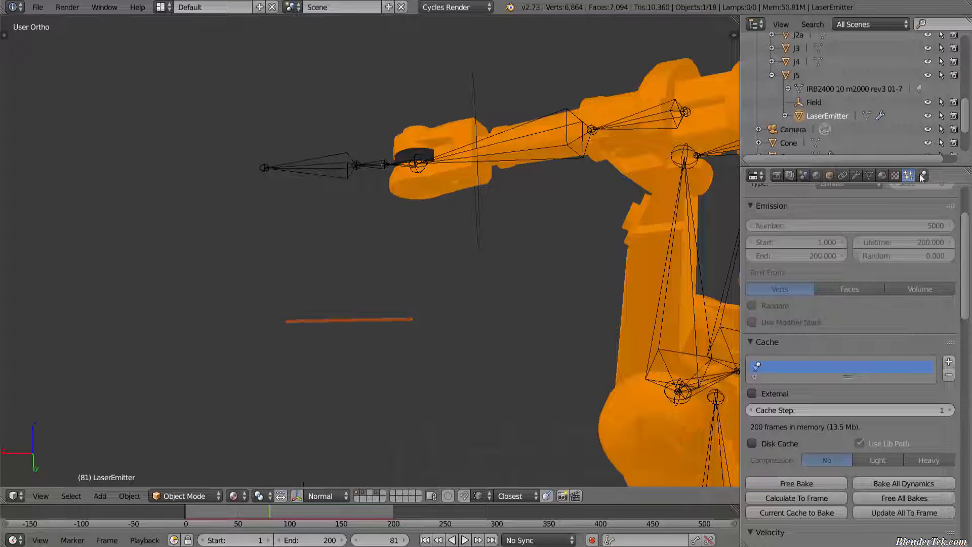
pyautogui.click(829, 483)
pyautogui.press('Left')
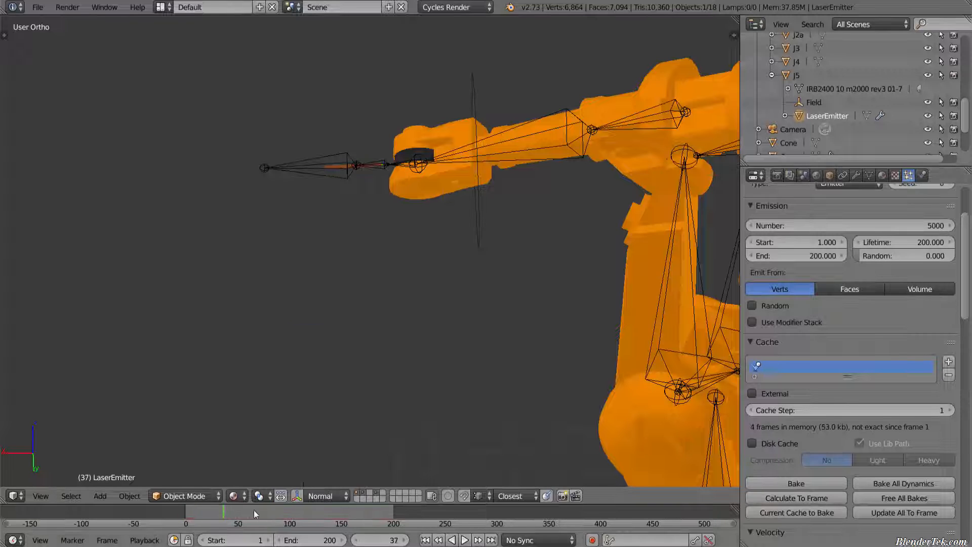
pyautogui.hotkey('alt', 'a')
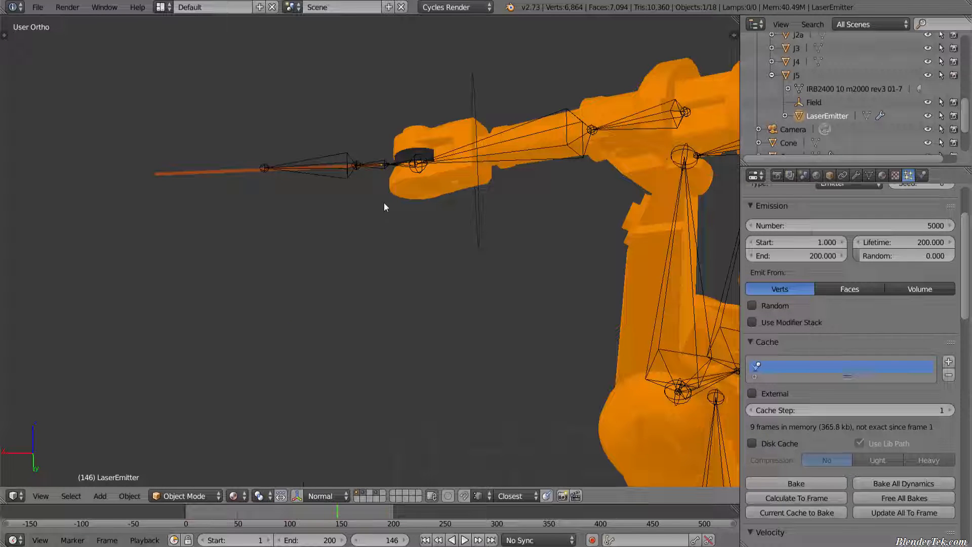
# Step: Set the LaserEmitter's particle emission number to 500
pyautogui.moveTo(325, 247); pyautogui.dragTo(513, 400, button='middle')
pyautogui.scroll(4, 875, 227)
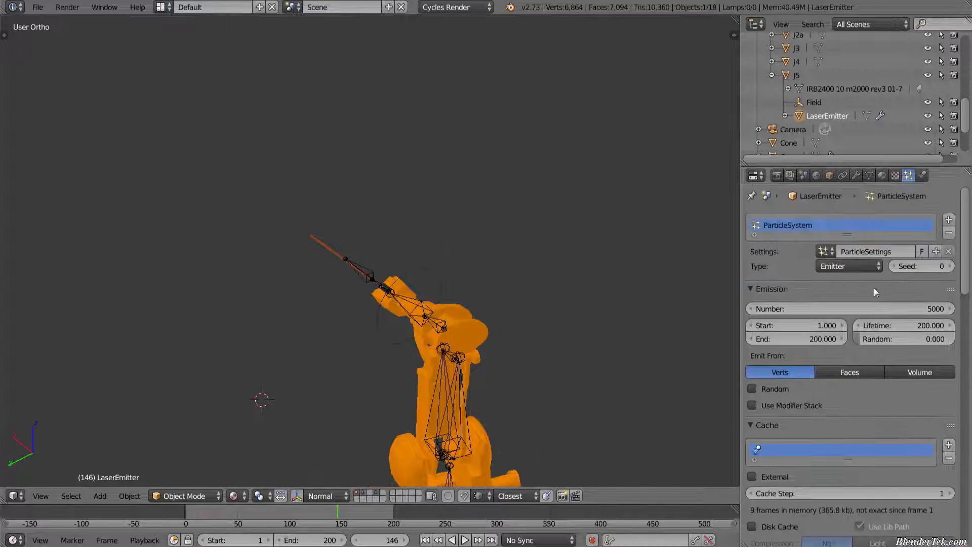
pyautogui.click(909, 311)
pyautogui.write('5')
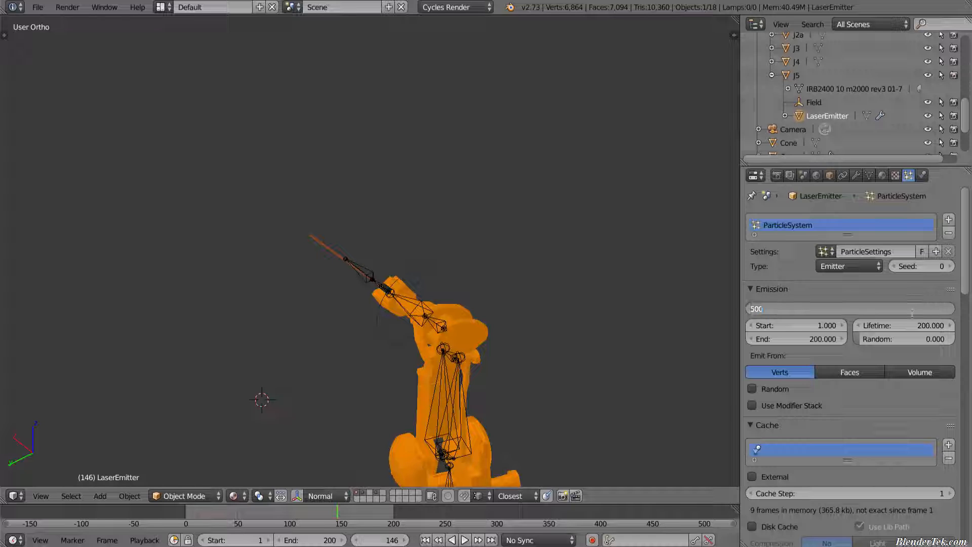
pyautogui.press('Return')
# Step: Preview the particle beam at frame 113 and inspect its density up close along the ArmTarget bone
pyautogui.moveTo(191, 516); pyautogui.dragTo(303, 516)
pyautogui.scroll(8, 294, 324)
pyautogui.moveTo(290, 324); pyautogui.dragTo(382, 401, button='middle')
pyautogui.scroll(10, 436, 303)
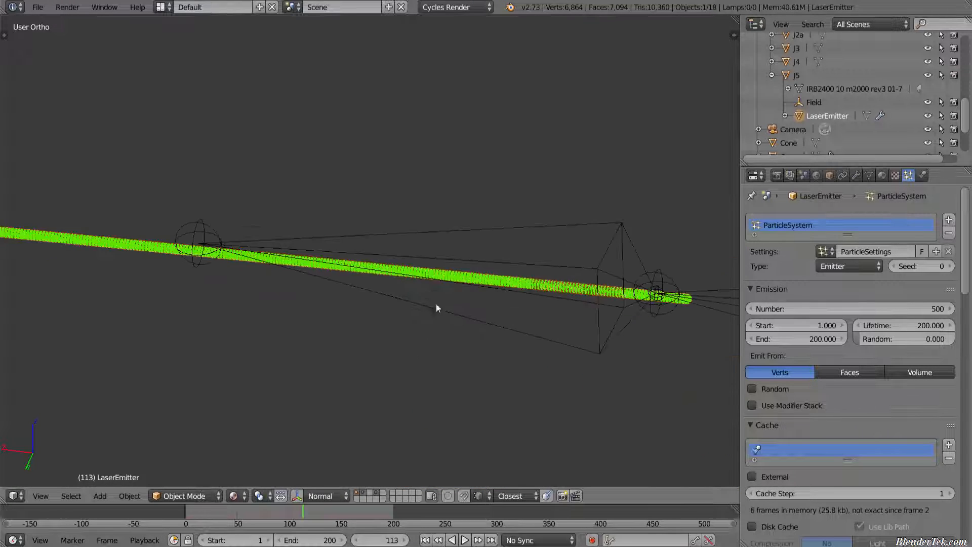
pyautogui.scroll(-8, 452, 334)
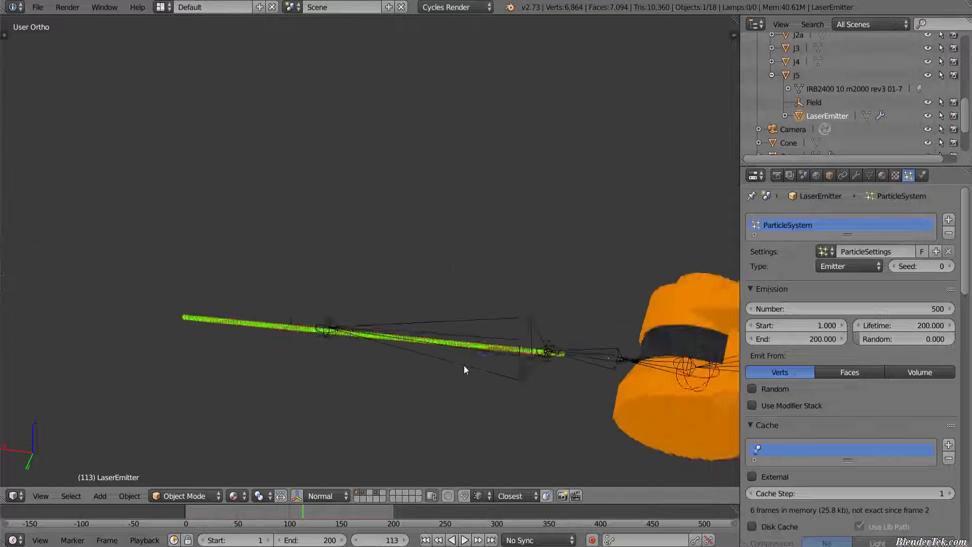
pyautogui.moveTo(464, 366); pyautogui.dragTo(396, 444, button='middle')
# Step: Unhide the hidden objects to bring back the wall plane, and examine the arm and its beam against it
pyautogui.hotkey('alt', 'h')
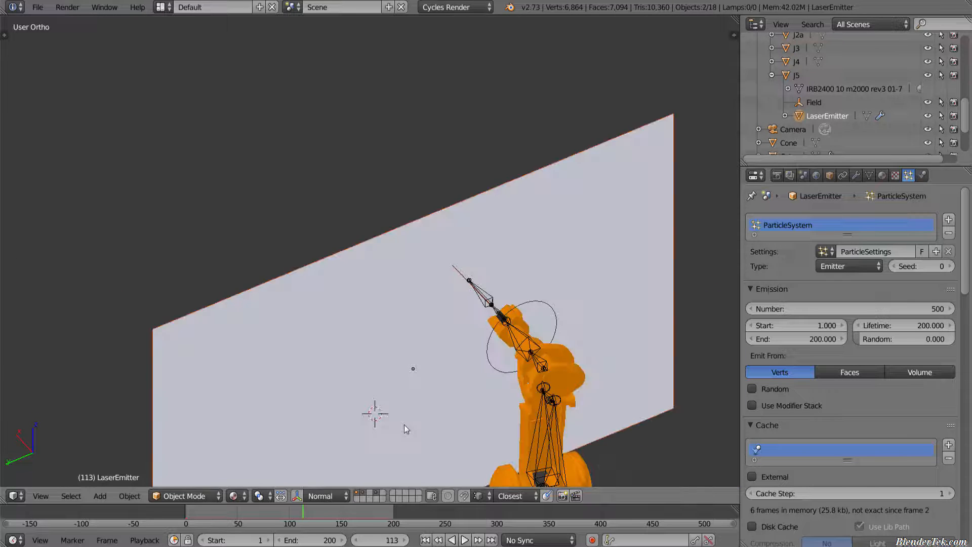
pyautogui.scroll(-2, 435, 342)
pyautogui.scroll(3, 451, 315)
pyautogui.scroll(-5, 450, 315)
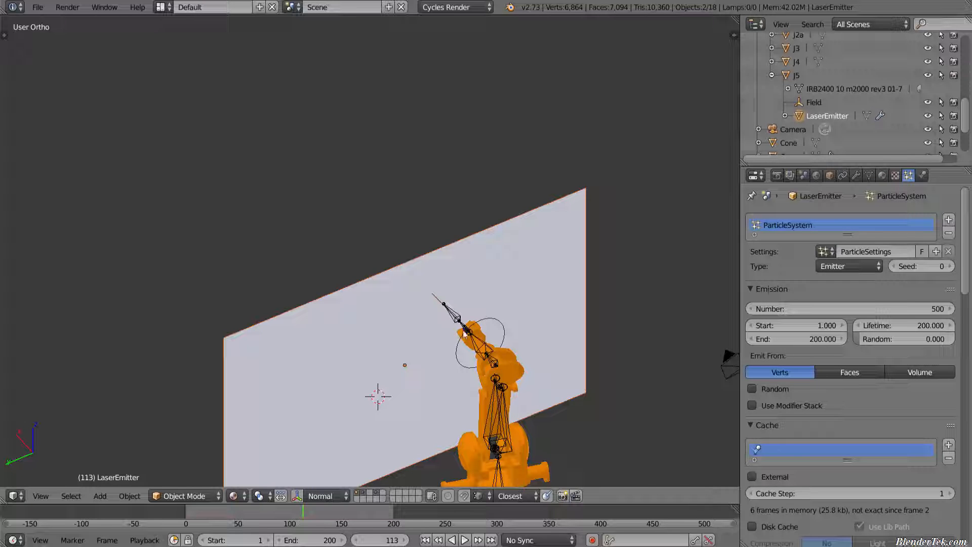
pyautogui.scroll(3, 405, 350)
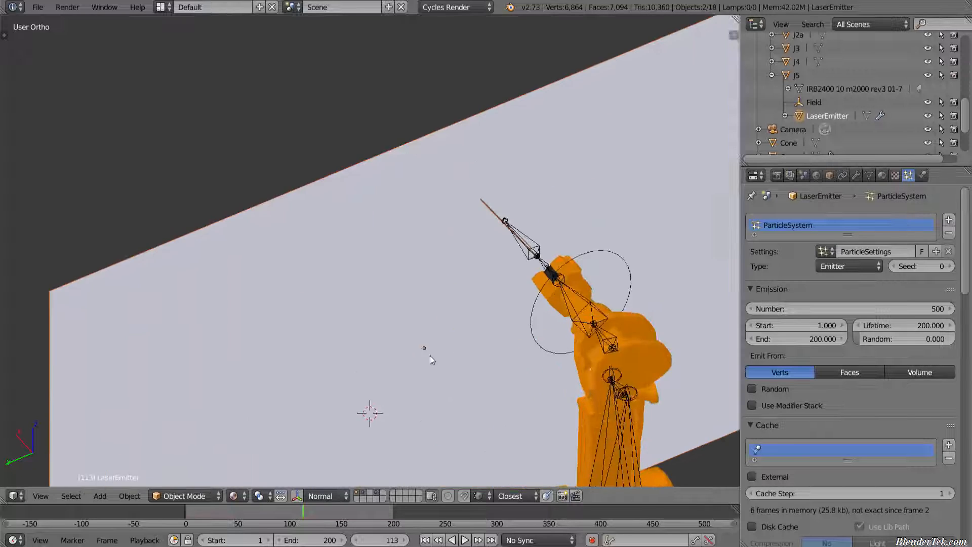
pyautogui.moveTo(484, 367); pyautogui.dragTo(462, 369, button='middle')
pyautogui.scroll(-4, 523, 294)
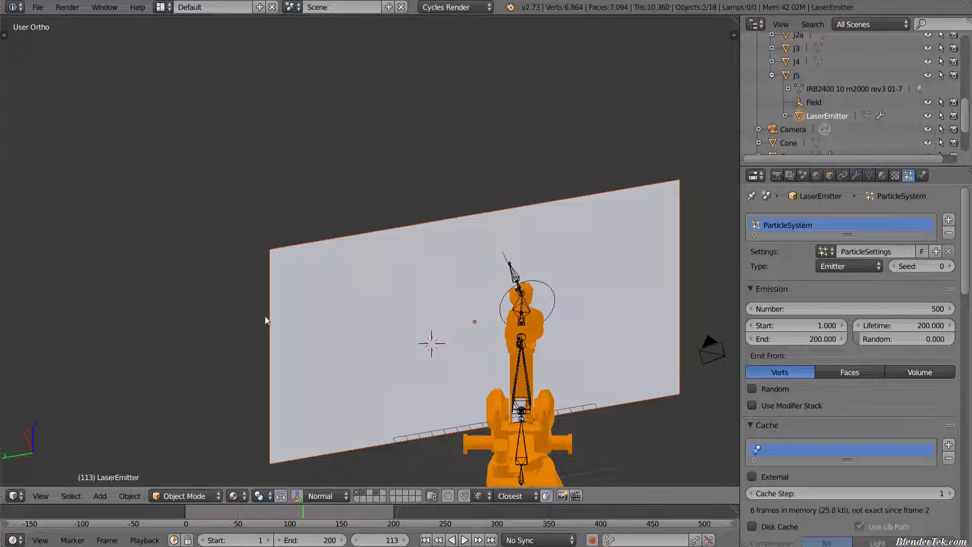
pyautogui.scroll(3, 454, 293)
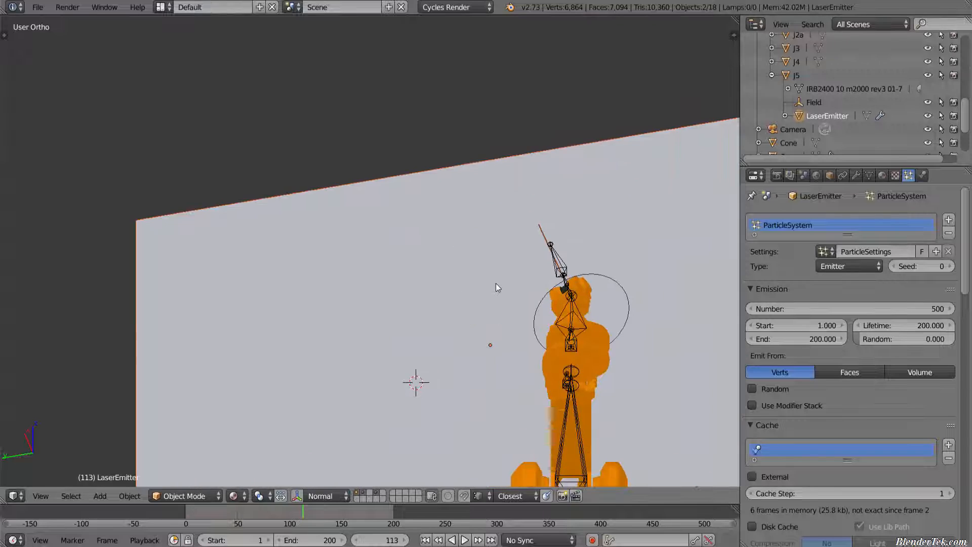
pyautogui.scroll(-2, 479, 308)
# Step: Turn off the robot arm's layer and hide the wind field to isolate the wall plane
pyautogui.rightClick(376, 338)
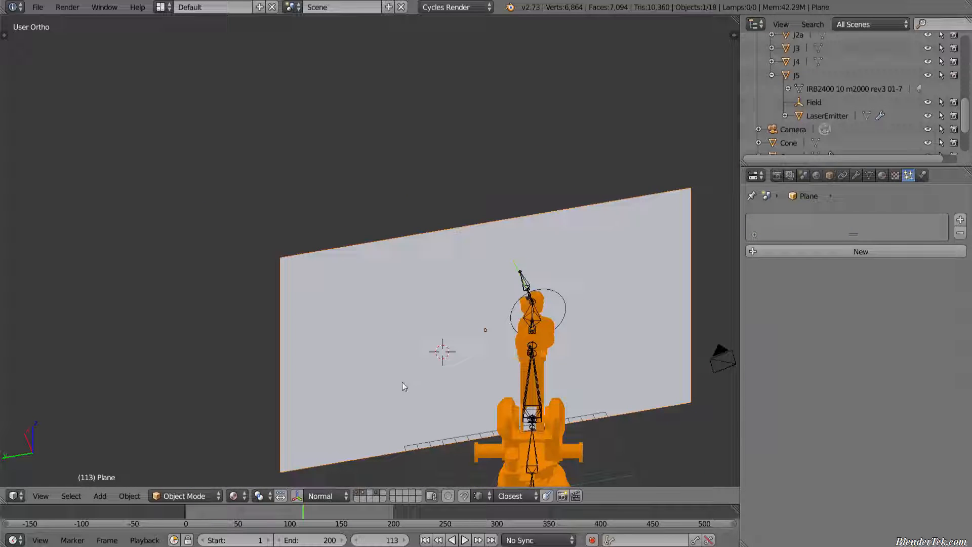
pyautogui.click(357, 496)
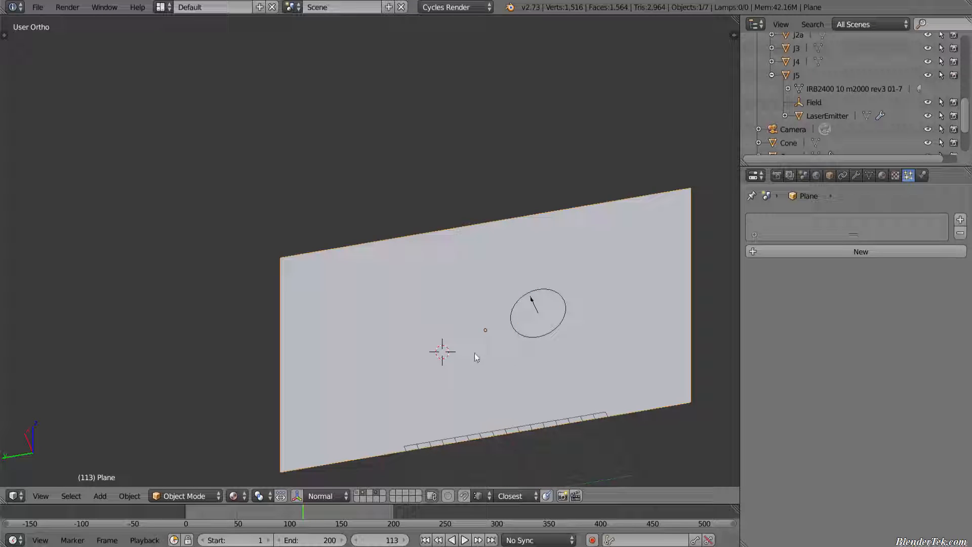
pyautogui.rightClick(539, 339)
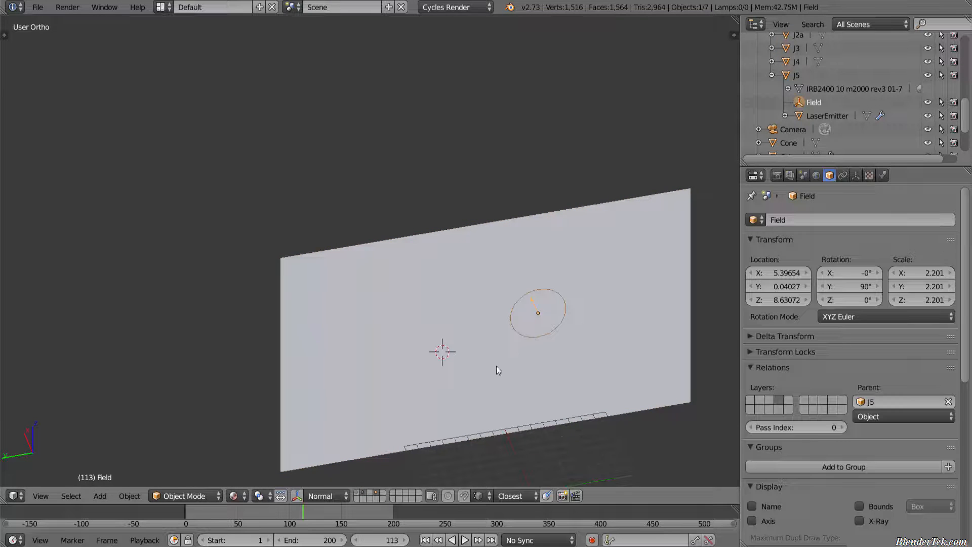
pyautogui.press('h')
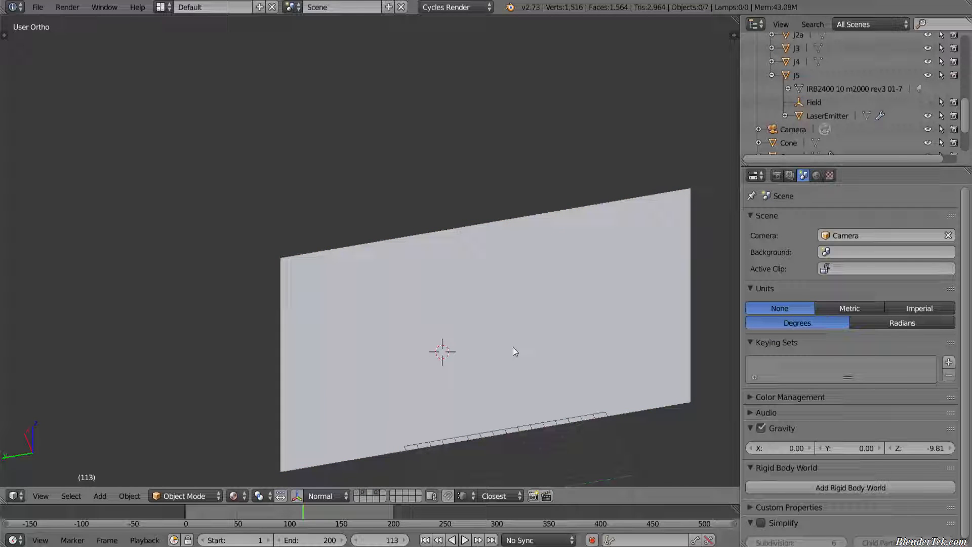
# Step: Snap the 3D cursor to the selected wall plane's origin
pyautogui.rightClick(505, 336)
pyautogui.hotkey('shift', 's')
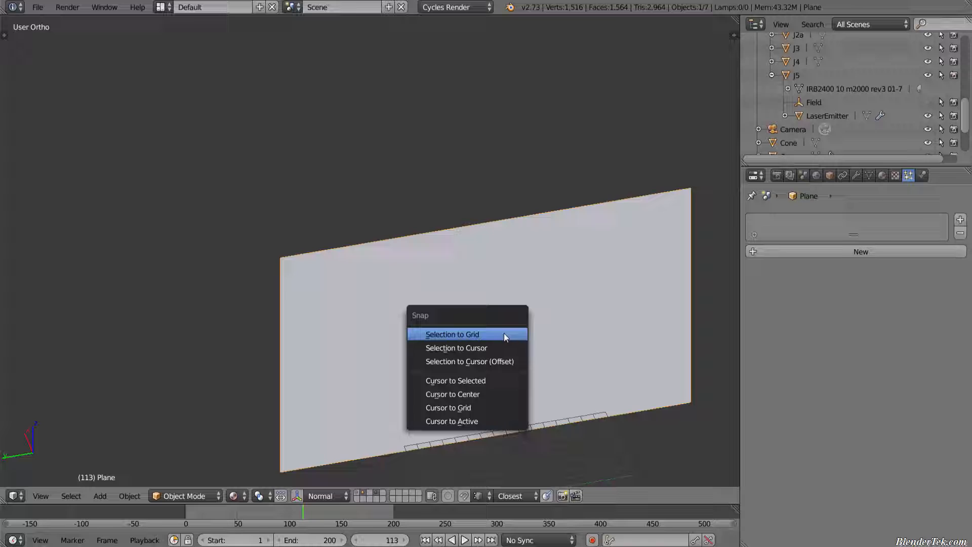
pyautogui.click(489, 379)
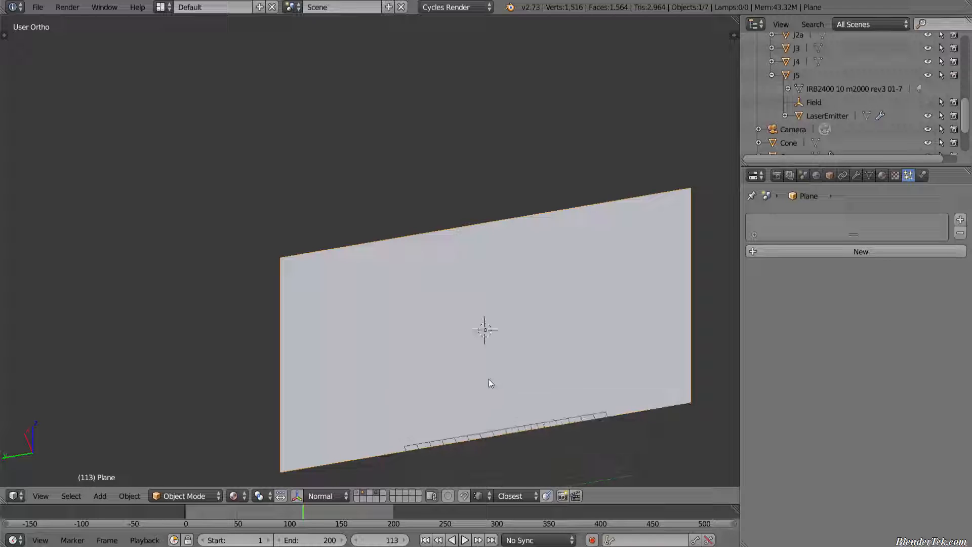
pyautogui.scroll(4, 489, 375)
pyautogui.scroll(-4, 484, 359)
# Step: Show the wall plane in the right orthographic view with Solid viewport shading
pyautogui.press('KP_1')
pyautogui.press('KP_3')
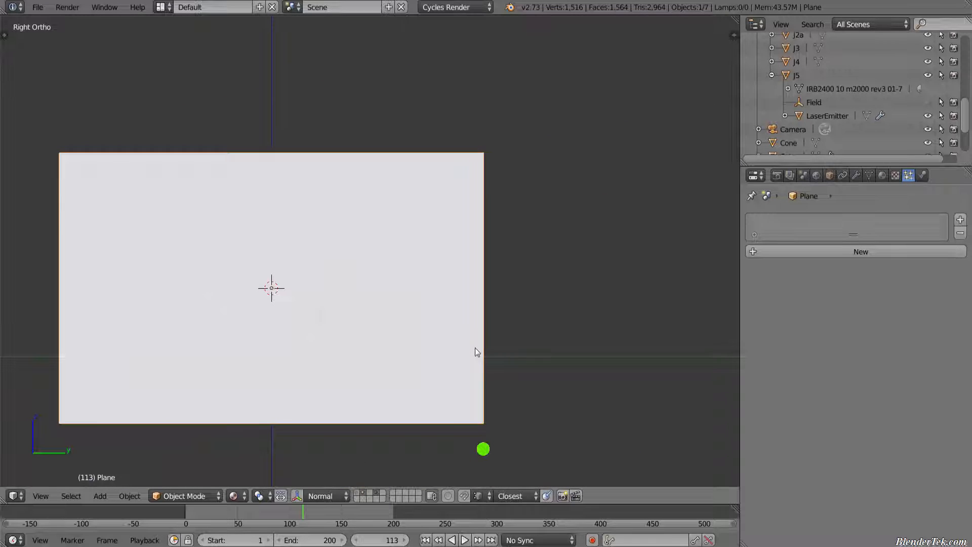
pyautogui.click(234, 496)
pyautogui.click(260, 454)
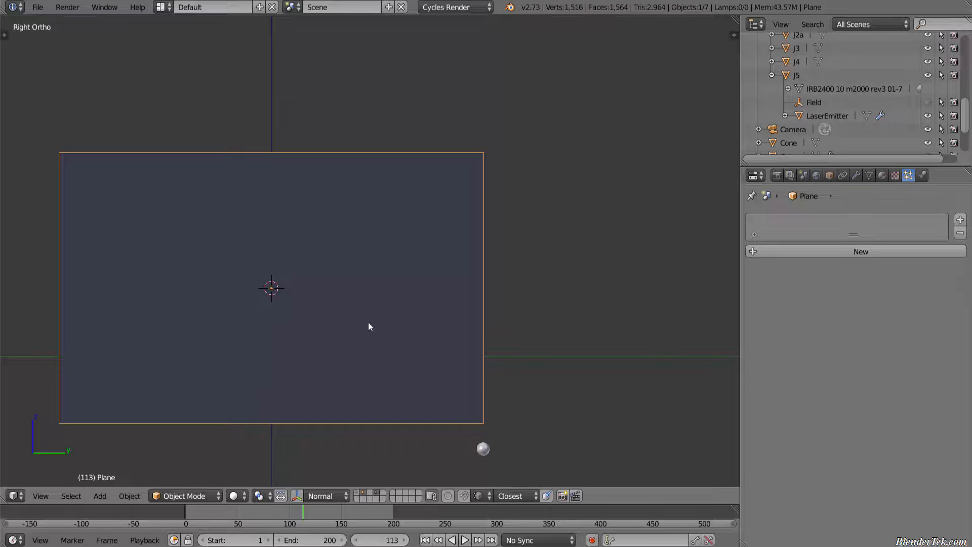
pyautogui.keyDown('shift'); pyautogui.moveTo(369, 327); pyautogui.dragTo(482, 267, button='middle'); pyautogui.keyUp('shift')
pyautogui.scroll(2, 491, 278)
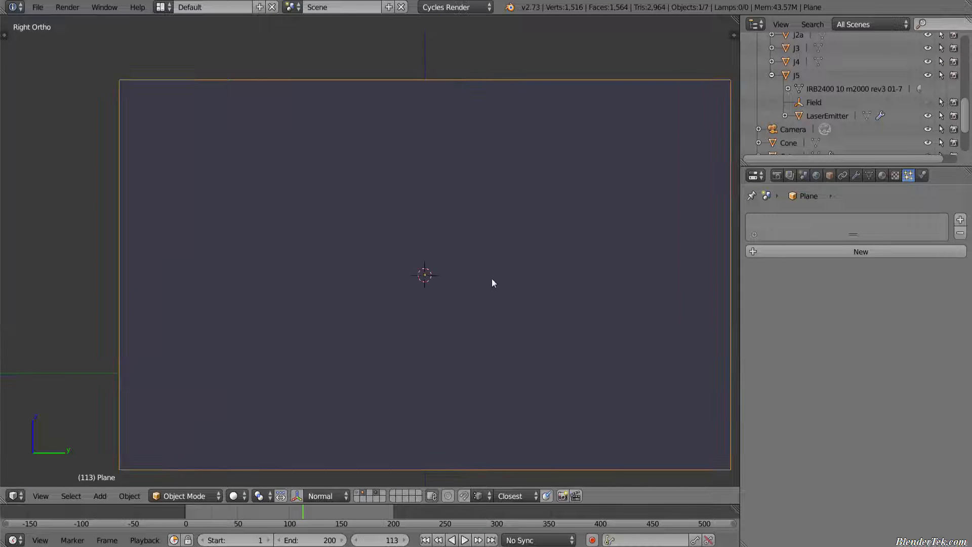
# Step: Add a Path curve at the 3D cursor in the centre of the wall plane
pyautogui.keyDown('shift'); pyautogui.moveTo(527, 297); pyautogui.dragTo(501, 278, button='middle'); pyautogui.keyUp('shift')
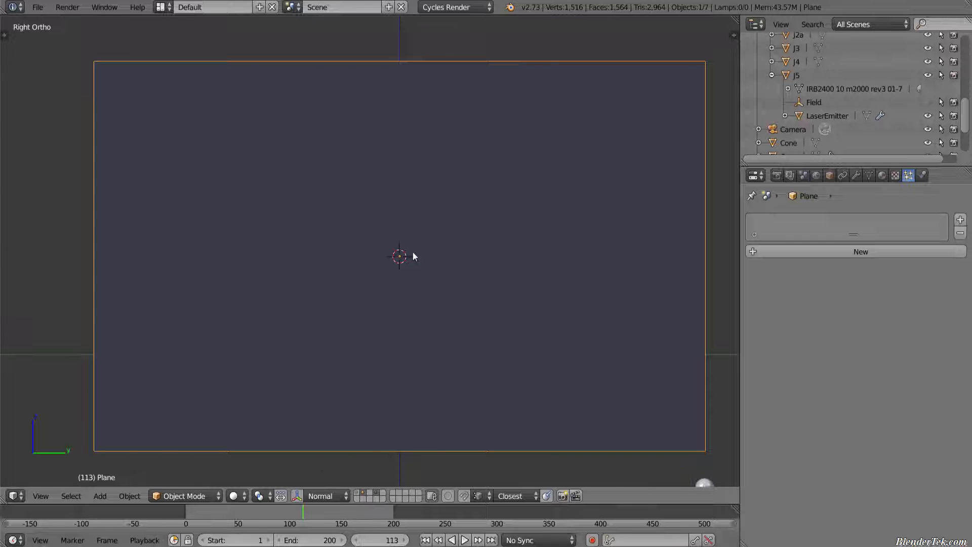
pyautogui.hotkey('shift', 'a')
pyautogui.press('n')
pyautogui.scroll(-1, 681, 390)
pyautogui.press('n')
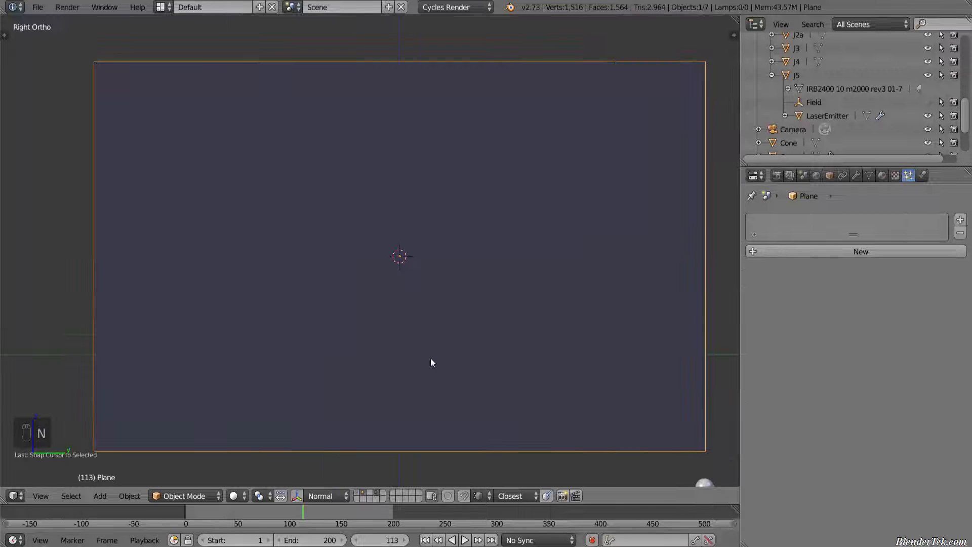
pyautogui.hotkey('shift', 'a')
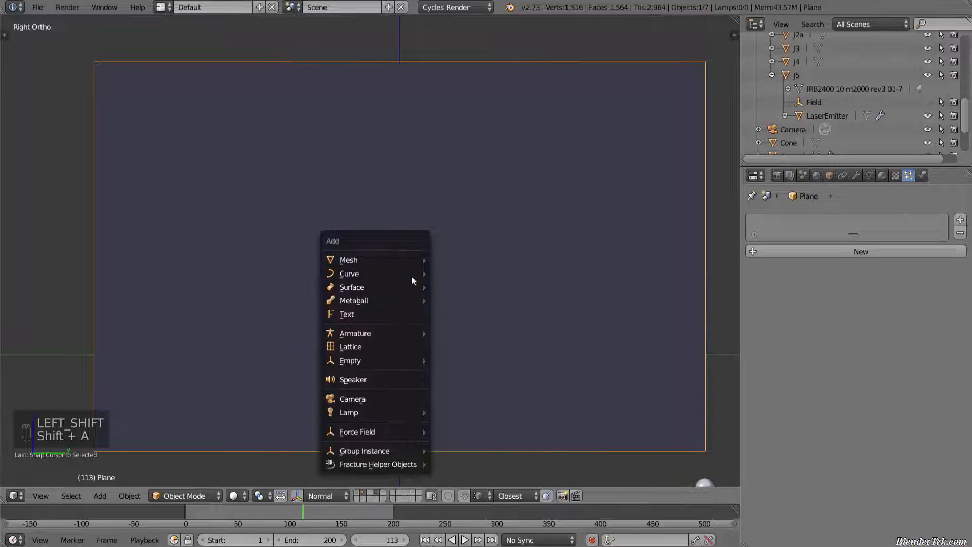
pyautogui.moveTo(411, 276)
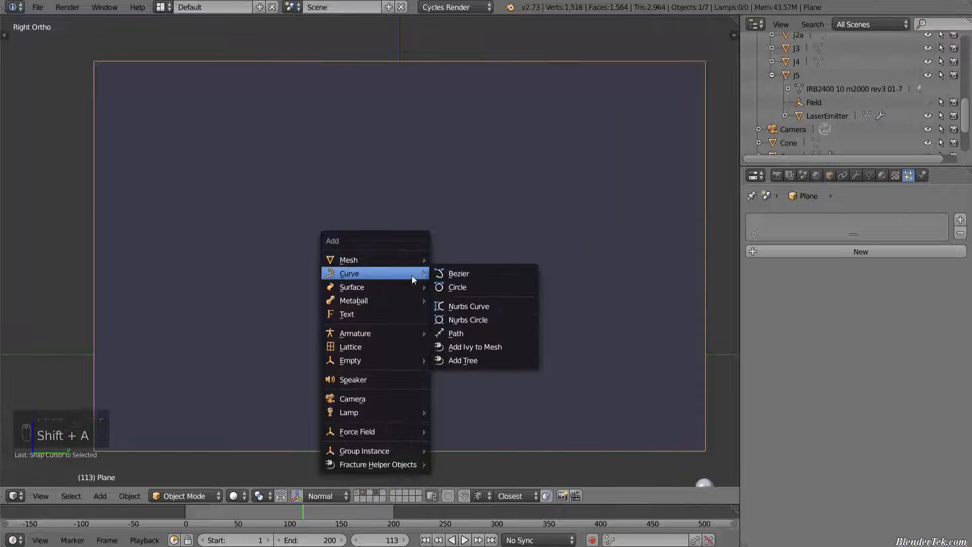
pyautogui.click(505, 334)
pyautogui.moveTo(543, 108); pyautogui.dragTo(541, 234, button='middle')
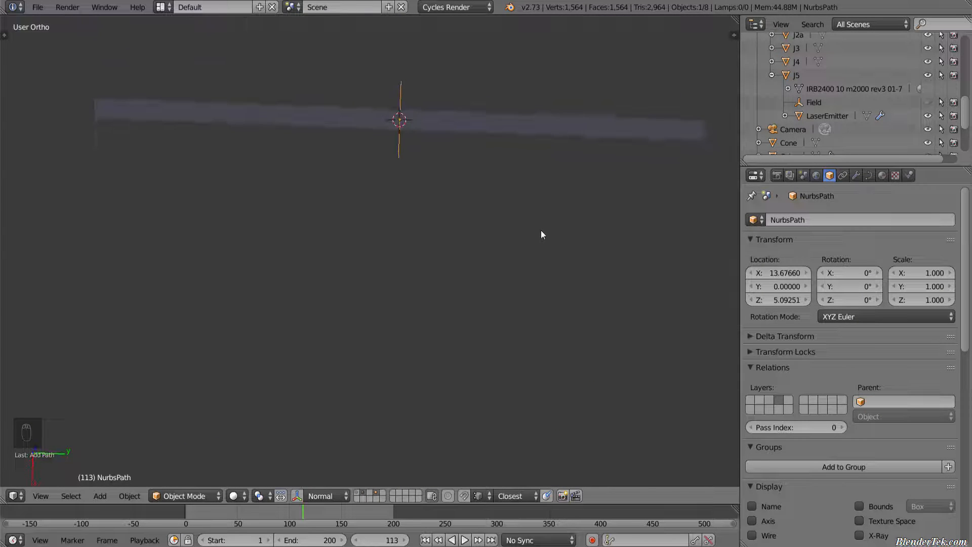
# Step: Rotate all of the new path's control points 90° about the global Z axis in Edit Mode
pyautogui.press('n')
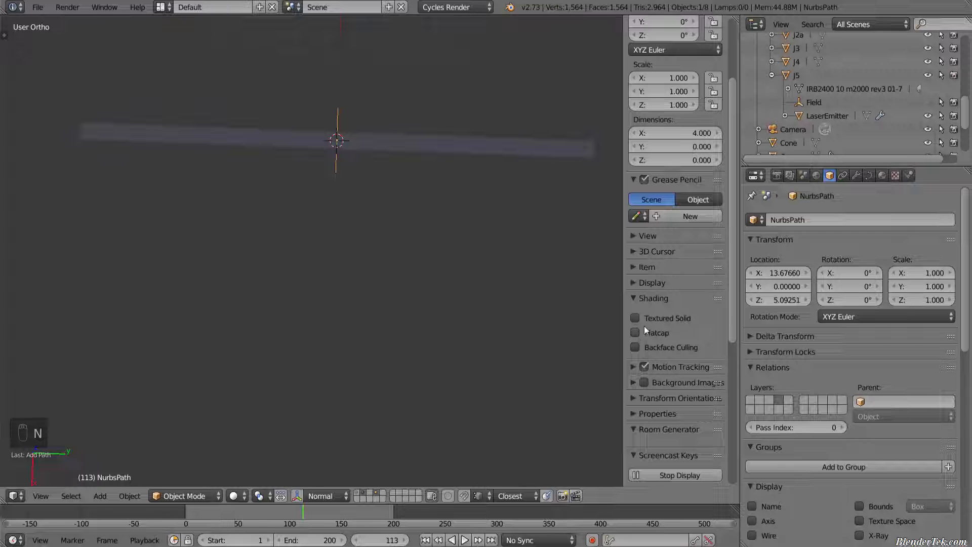
pyautogui.press('Tab')
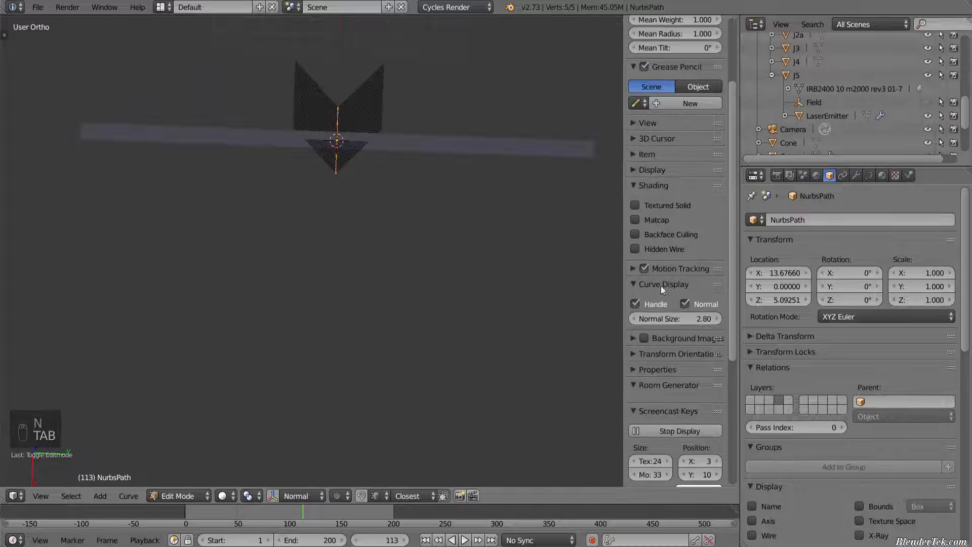
pyautogui.click(684, 305)
pyautogui.click(684, 305)
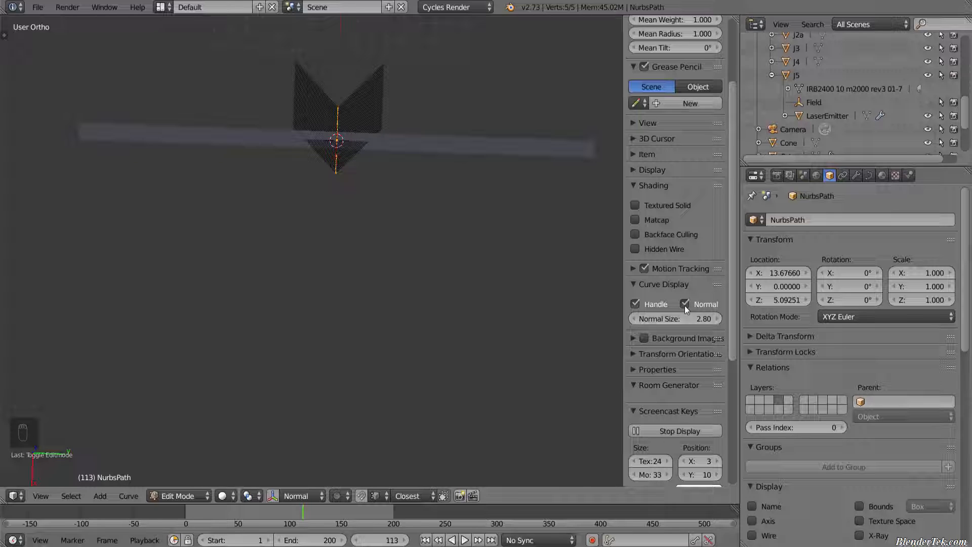
pyautogui.press('a')
pyautogui.press('a')
pyautogui.press('a')
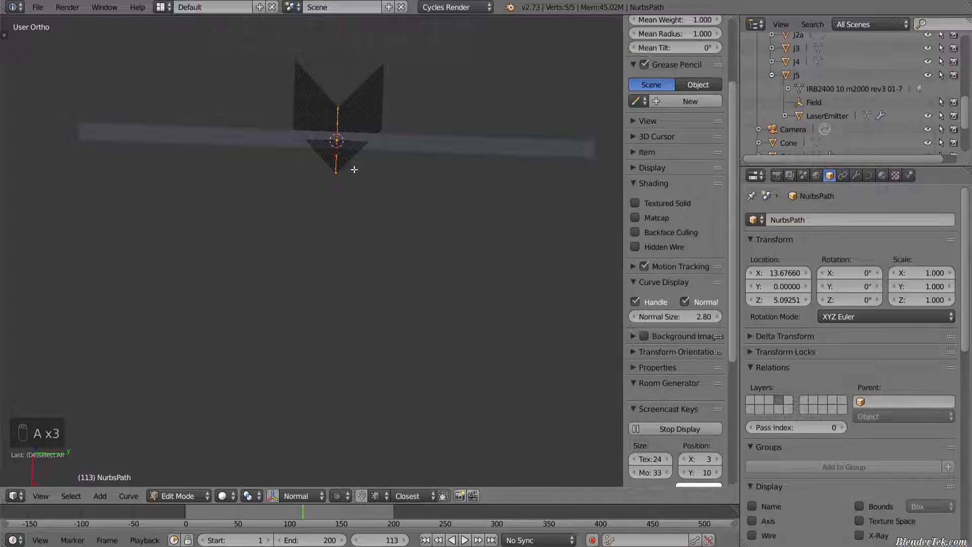
pyautogui.write('r')
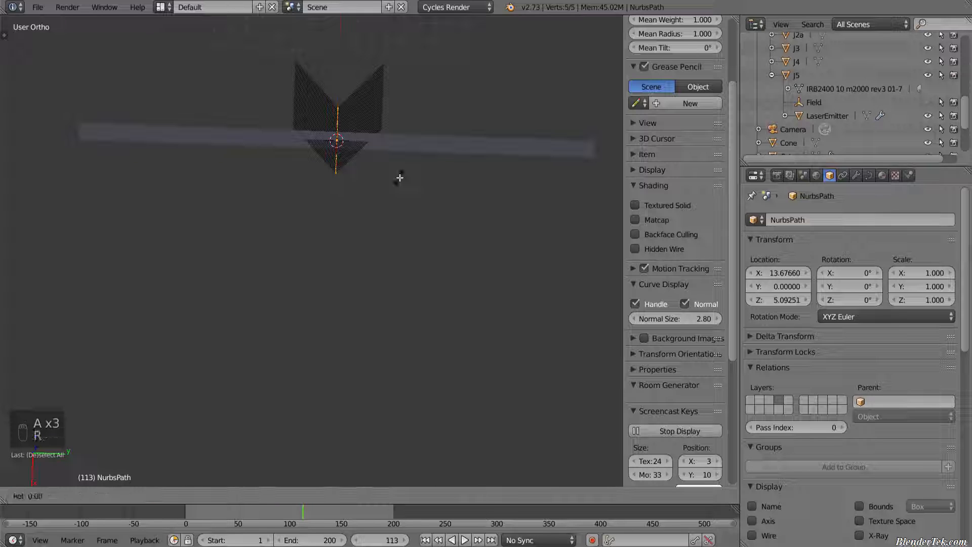
pyautogui.write('90z')
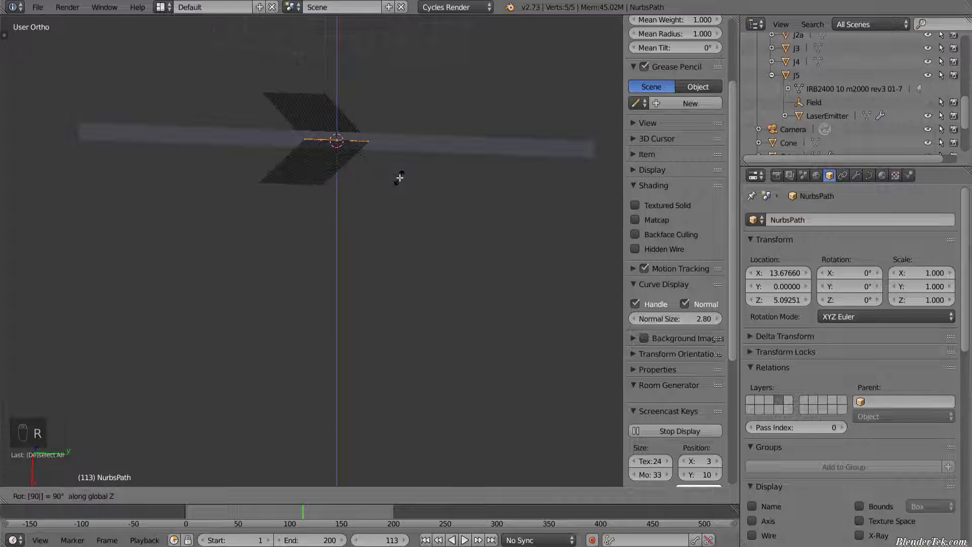
pyautogui.click(400, 177)
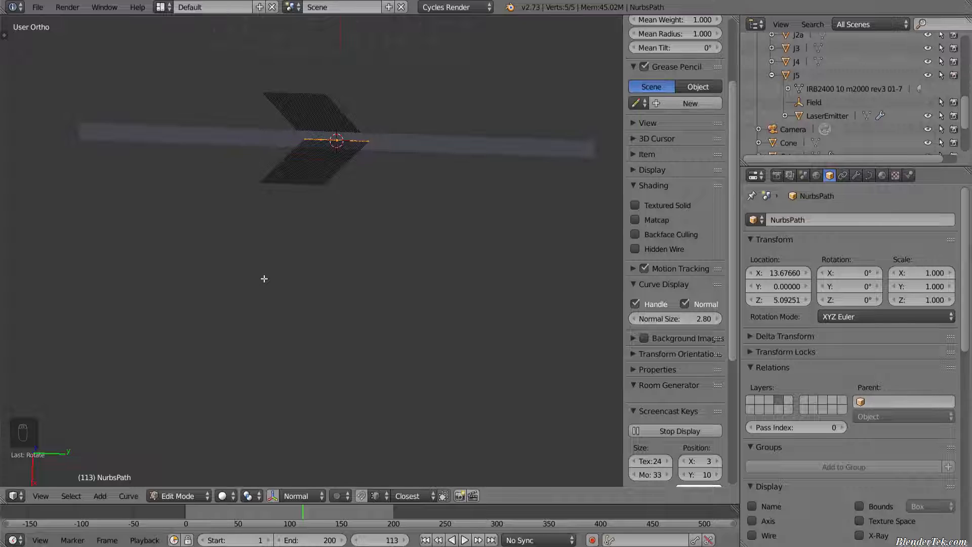
# Step: Turn off the display of the path curve's normals
pyautogui.moveTo(263, 278); pyautogui.dragTo(259, 171, button='middle')
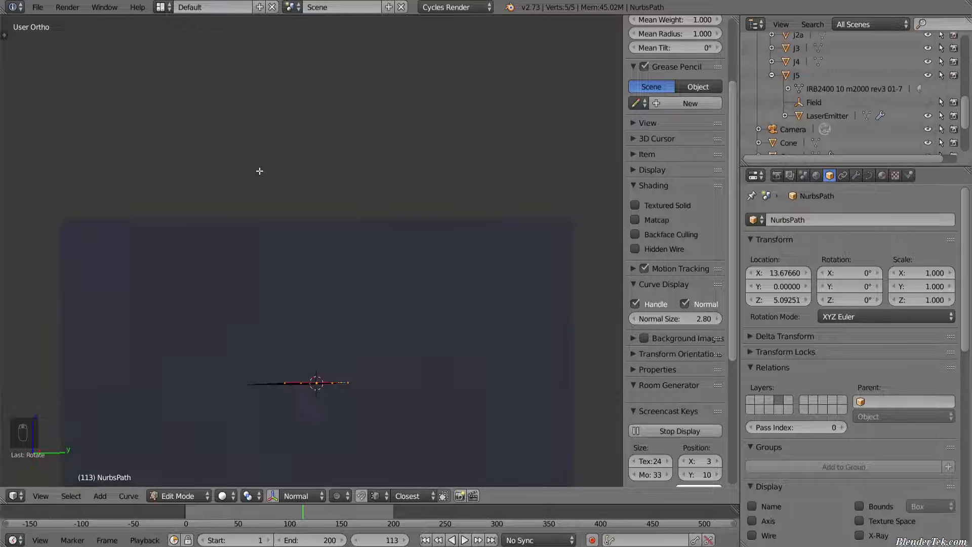
pyautogui.moveTo(319, 400); pyautogui.dragTo(283, 341, button='middle')
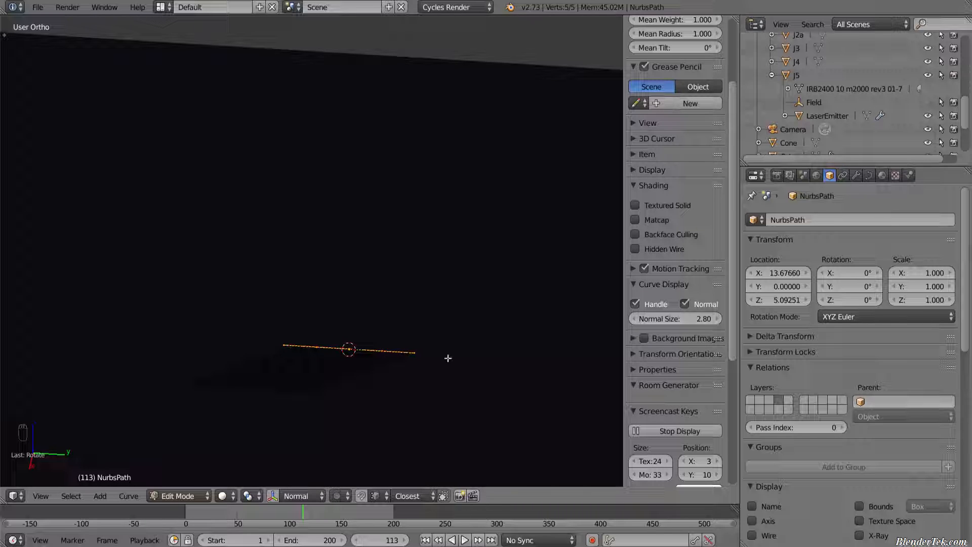
pyautogui.scroll(-6, 440, 380)
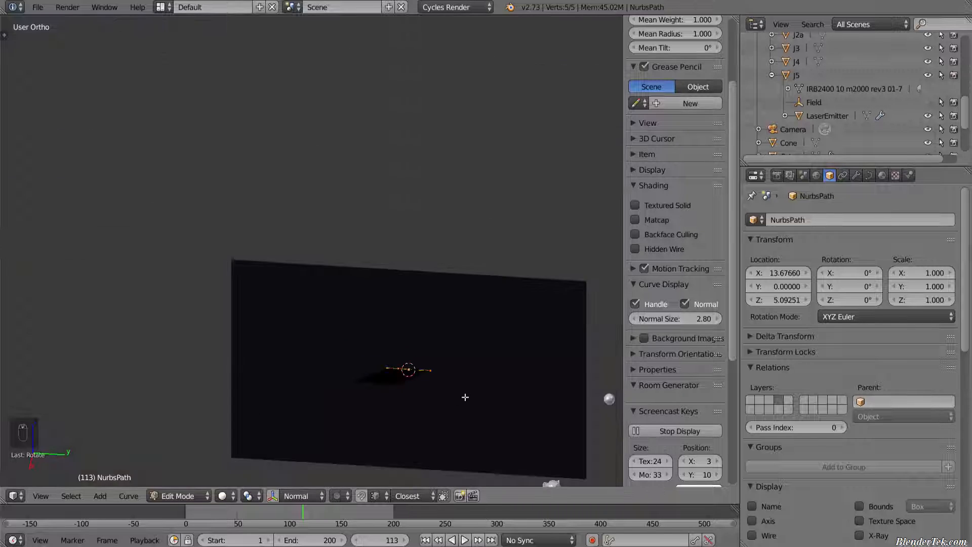
pyautogui.keyDown('shift'); pyautogui.moveTo(447, 380); pyautogui.dragTo(404, 343, button='middle'); pyautogui.keyUp('shift')
pyautogui.scroll(3, 391, 346)
pyautogui.rightClick(308, 320)
pyautogui.press('g')
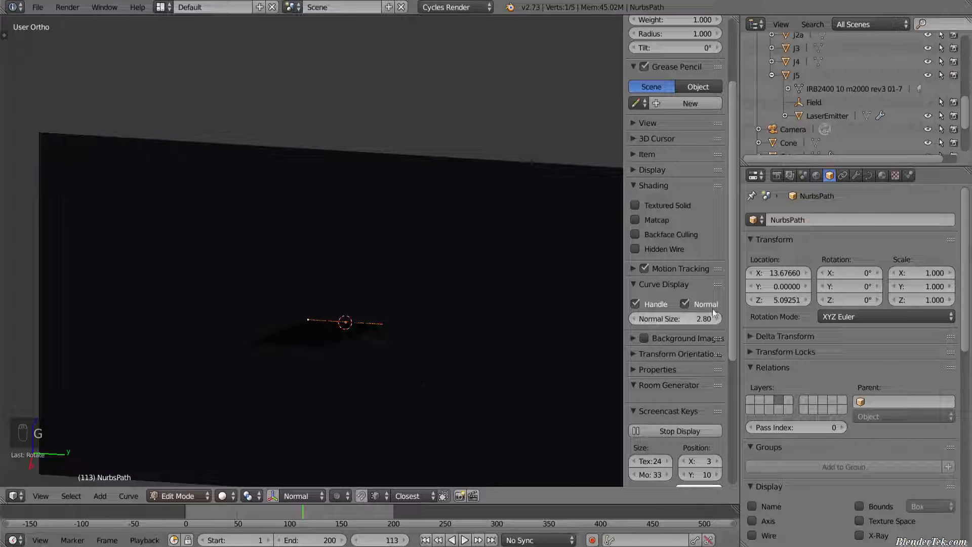
pyautogui.click(684, 304)
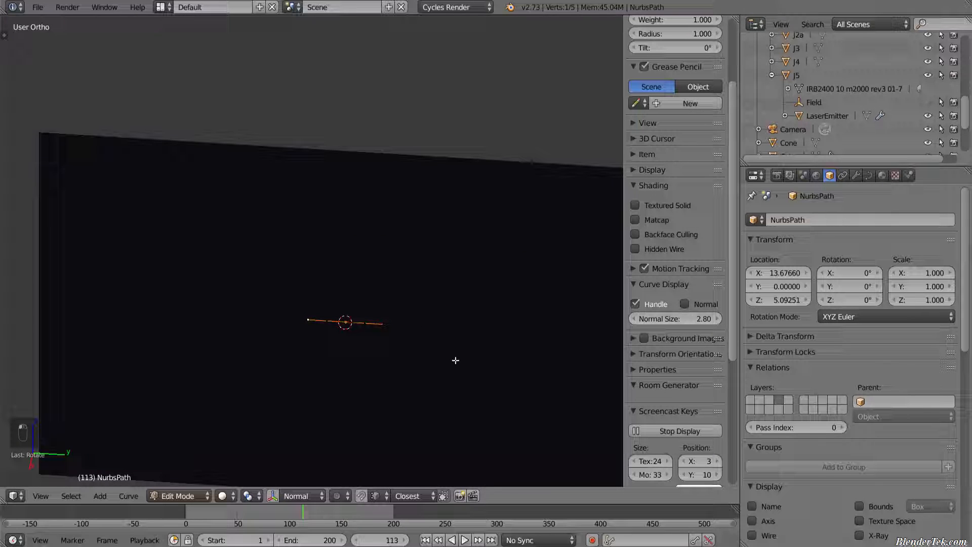
# Step: Show the path against the wall in right orthographic view and select its end control point on the positive Y side
pyautogui.press('KP_1')
pyautogui.press('KP_3')
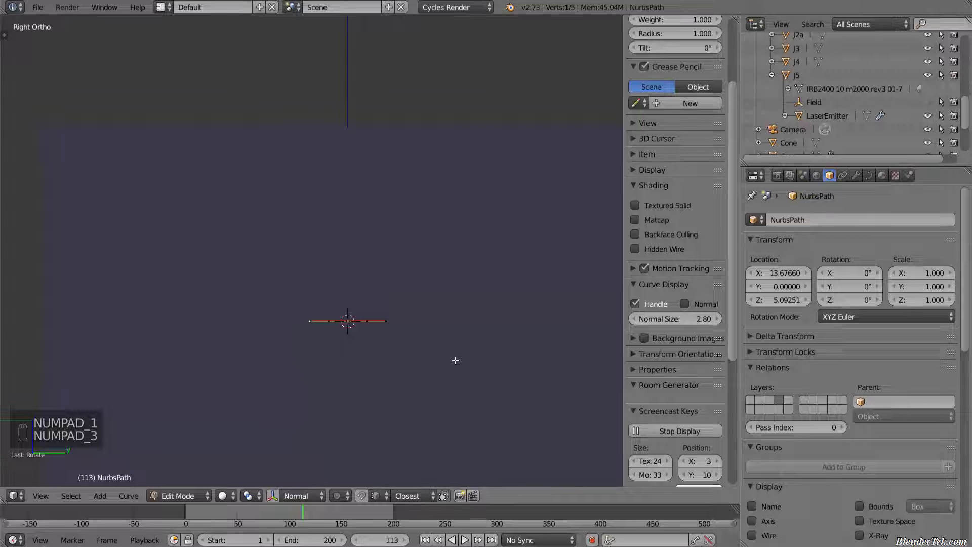
pyautogui.scroll(5, 458, 349)
pyautogui.scroll(1, 630, 340)
pyautogui.keyDown('shift'); pyautogui.moveTo(603, 340); pyautogui.dragTo(336, 355, button='middle'); pyautogui.keyUp('shift')
pyautogui.scroll(1, 403, 332)
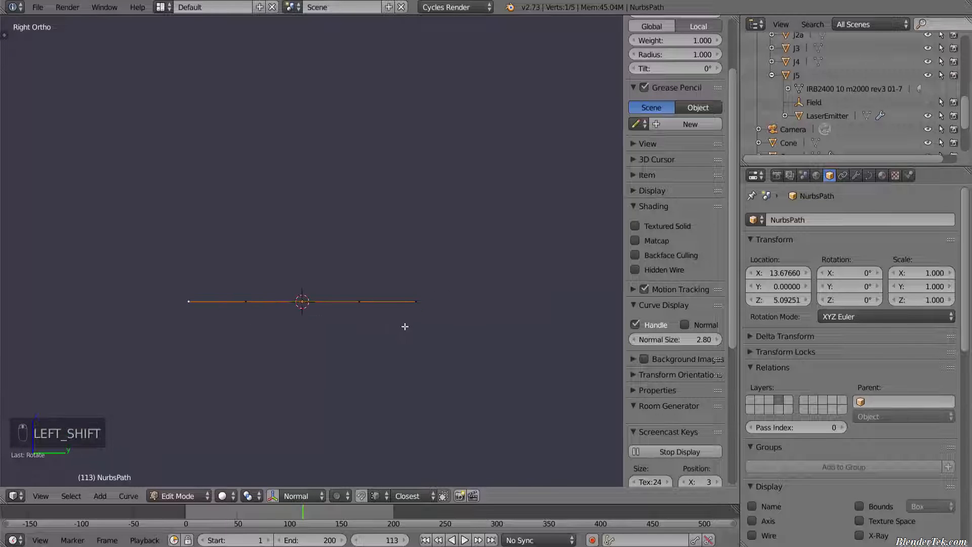
pyautogui.scroll(-5, 428, 363)
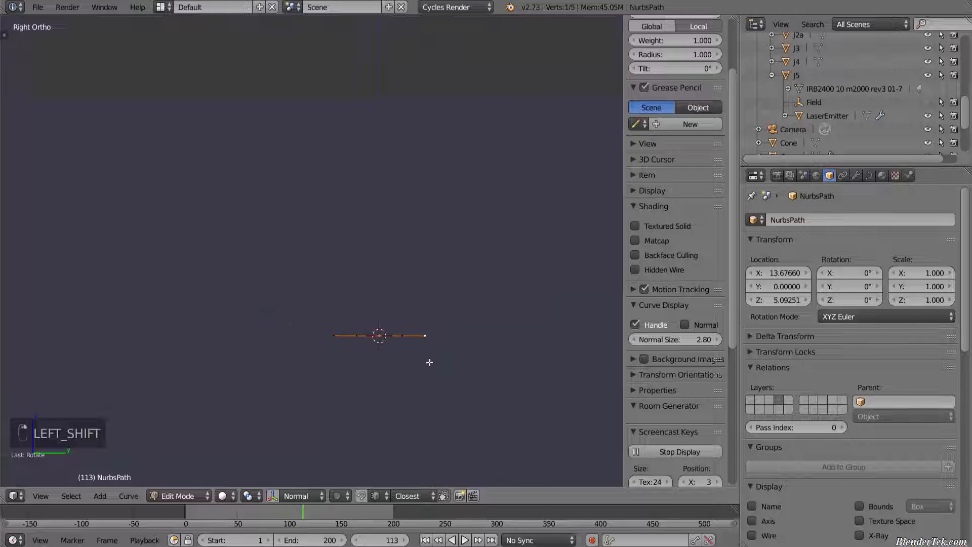
pyautogui.press('e')
pyautogui.press('e')
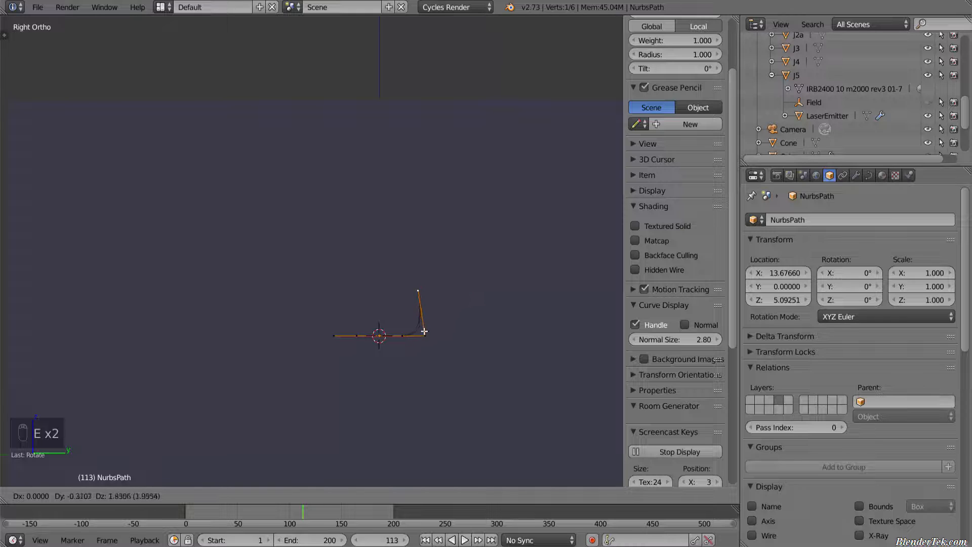
pyautogui.click(431, 324)
pyautogui.scroll(4, 429, 329)
pyautogui.hotkey('ctrl', 'z')
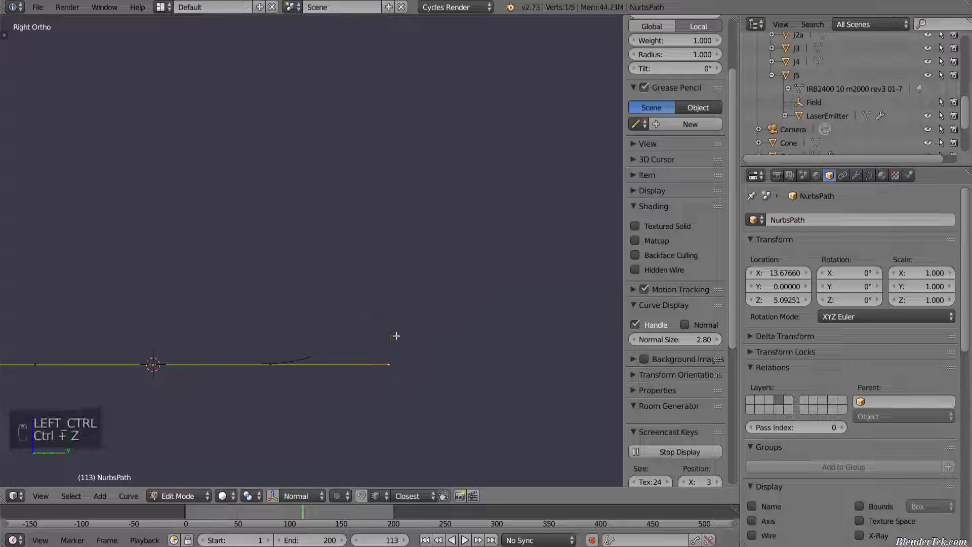
pyautogui.press('g')
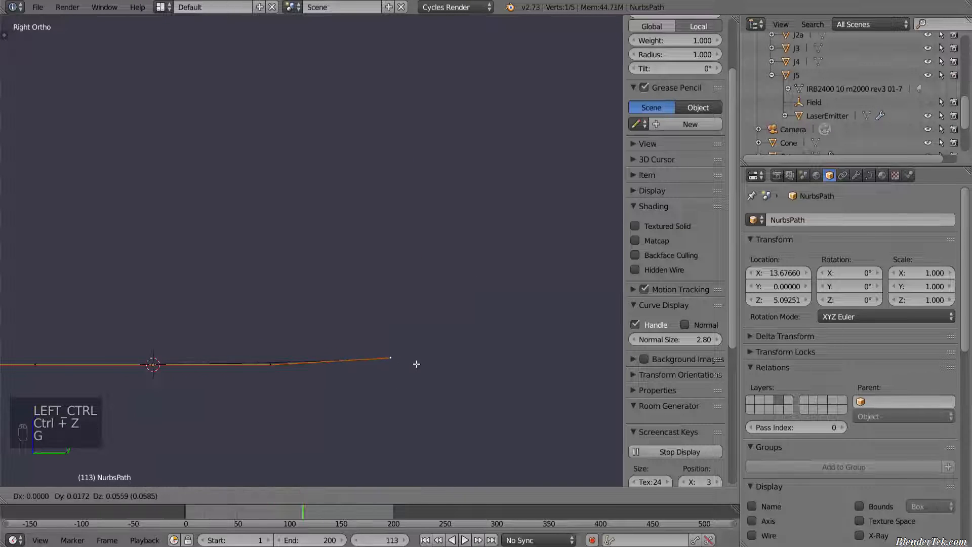
pyautogui.rightClick(416, 361)
# Step: Extrude the path's positive-Y end point straight up along the global Z axis
pyautogui.press('e')
pyautogui.press('z')
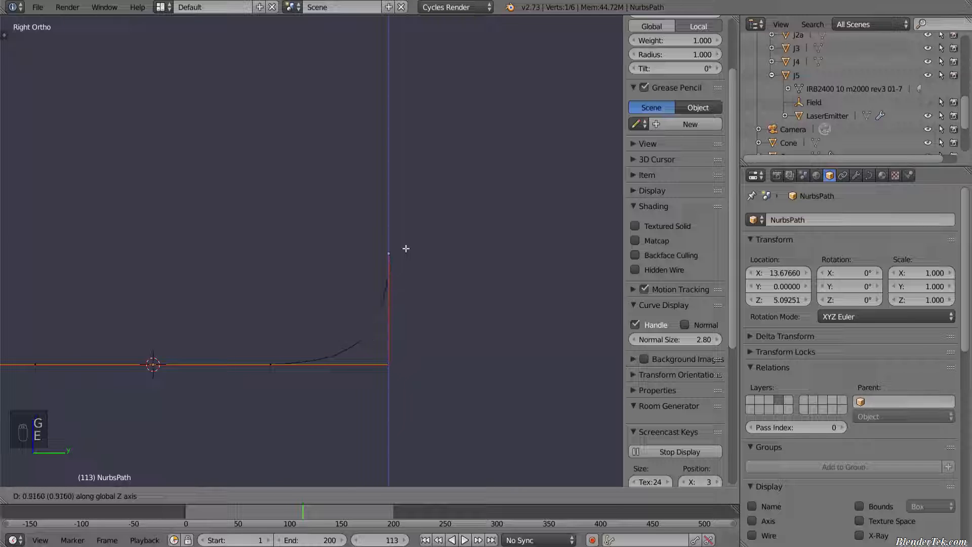
pyautogui.click(405, 241)
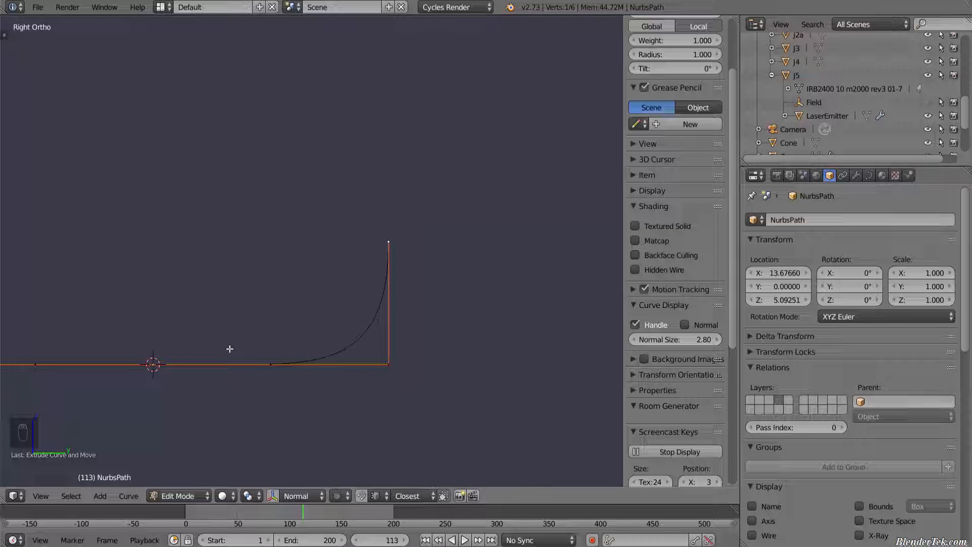
# Step: Extrude a chain of control points from the raised end, arching back over the straight section and zigzagging inside the loop
pyautogui.keyDown('shift'); pyautogui.moveTo(328, 317); pyautogui.dragTo(451, 330, button='middle'); pyautogui.keyUp('shift')
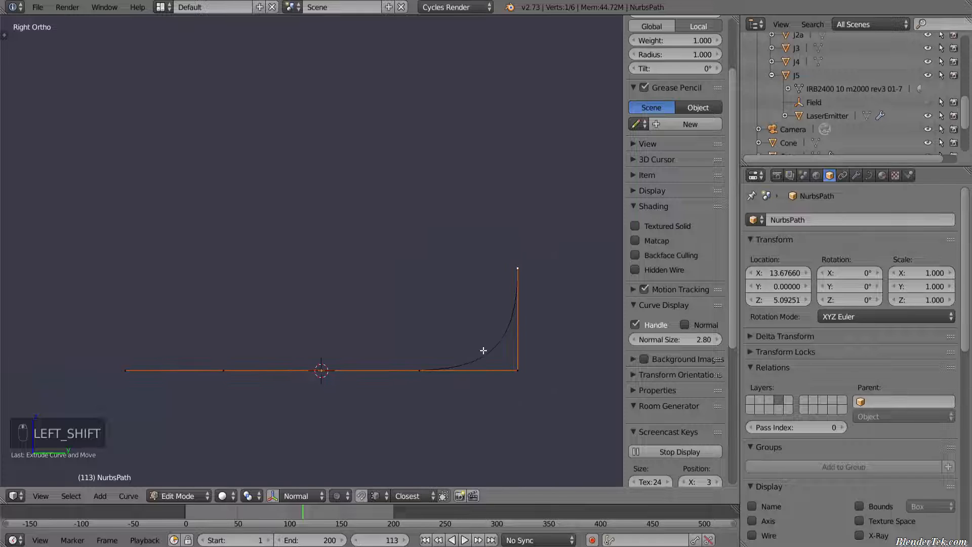
pyautogui.press('e')
pyautogui.press('e')
pyautogui.press('e')
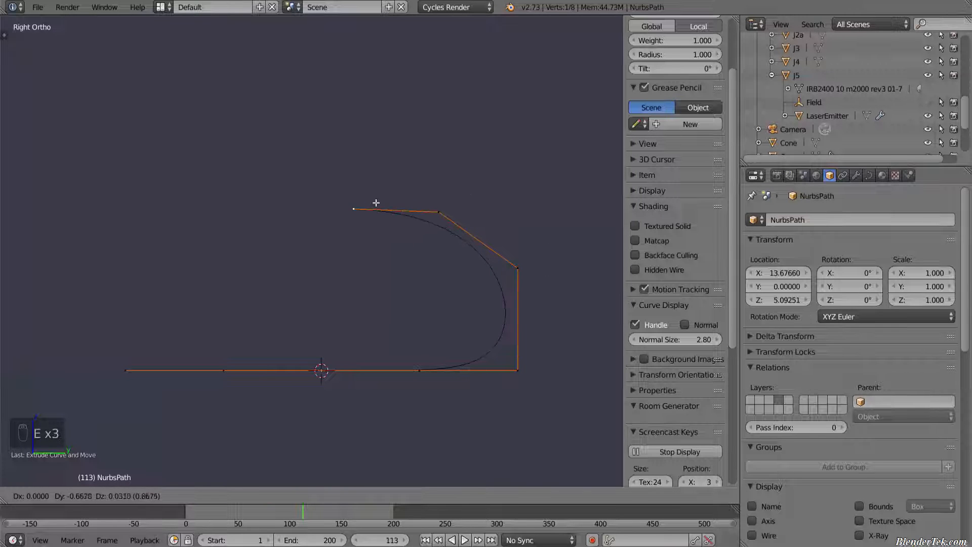
pyautogui.click(376, 203)
pyautogui.press('e')
pyautogui.click(321, 232)
pyautogui.press('e')
pyautogui.click(297, 287)
pyautogui.press('e')
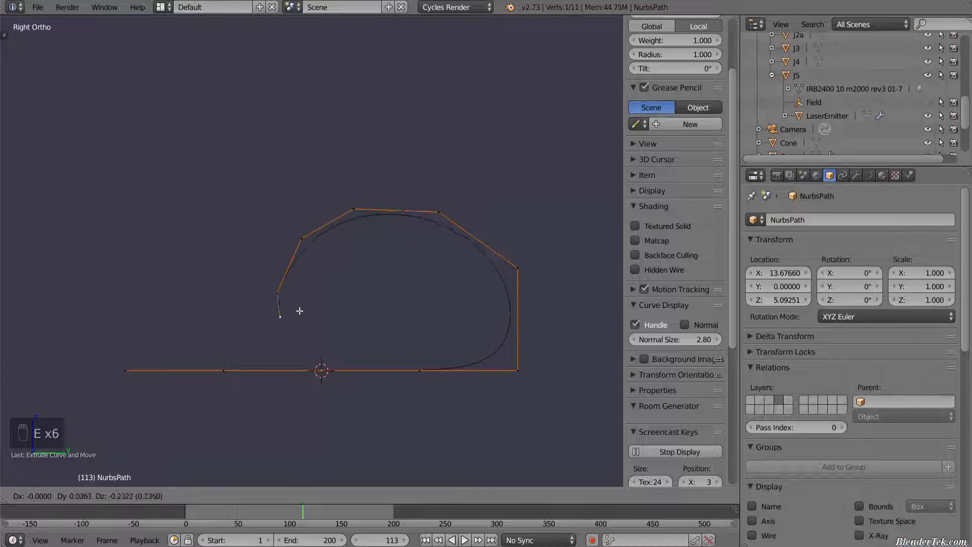
pyautogui.click(305, 318)
pyautogui.press('e')
pyautogui.click(358, 327)
pyautogui.press('e')
pyautogui.click(399, 245)
pyautogui.press('e')
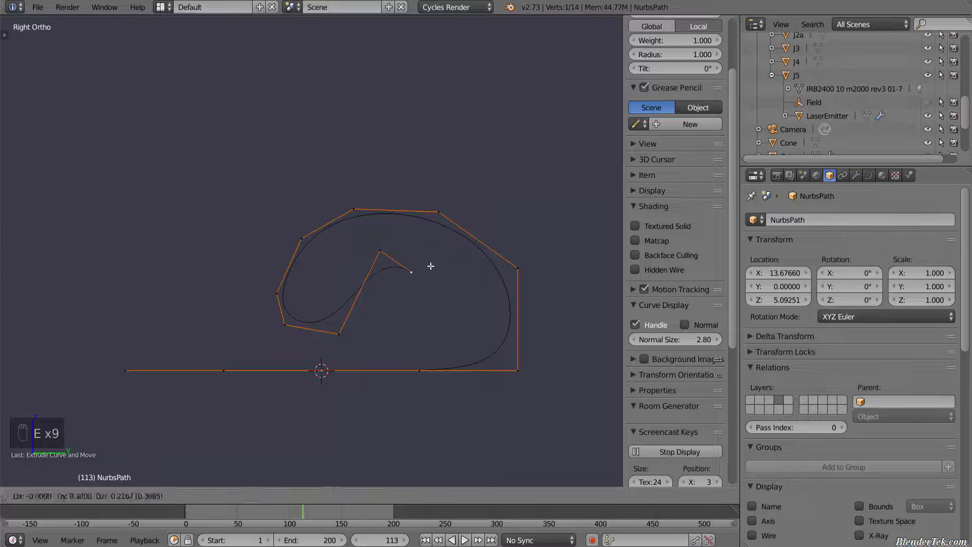
pyautogui.click(430, 266)
pyautogui.press('e')
pyautogui.click(446, 342)
pyautogui.press('e')
pyautogui.click(469, 355)
pyautogui.press('e')
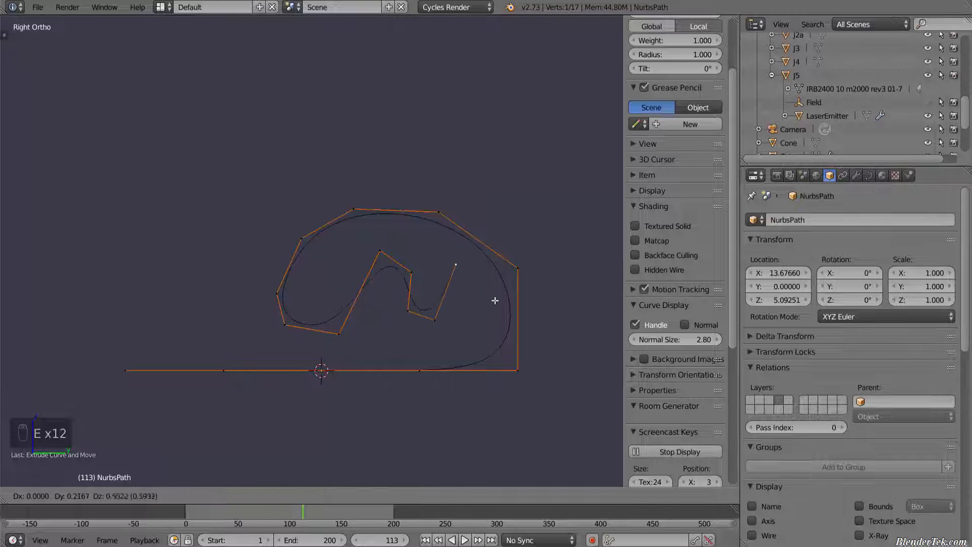
pyautogui.click(494, 300)
# Step: Undo all the extrusions to return to the straight five-point path
pyautogui.hotkey('ctrl', 'z')
pyautogui.hotkey('ctrl', 'z')
pyautogui.hotkey('ctrl', 'z')
pyautogui.hotkey('ctrl', 'z')
pyautogui.hotkey('ctrl', 'z')
pyautogui.hotkey('ctrl', 'z')
pyautogui.hotkey('ctrl', 'z')
pyautogui.hotkey('ctrl', 'z')
pyautogui.hotkey('ctrl', 'z')
pyautogui.hotkey('ctrl', 'z')
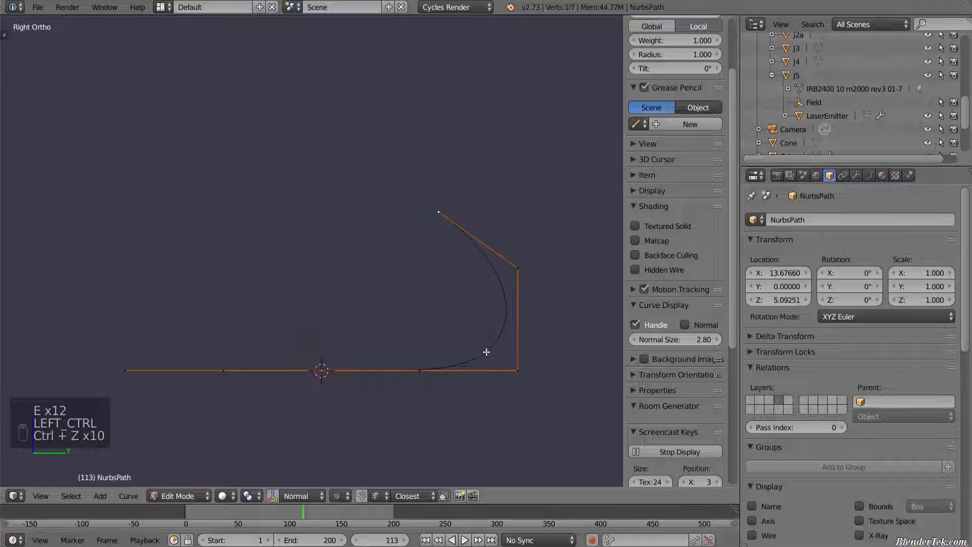
pyautogui.hotkey('ctrl', 'z')
pyautogui.hotkey('ctrl', 'z')
# Step: Extrude four control points from the path's positive-Y end, curving outward and up to form the rounded side of the letter shape
pyautogui.scroll(-4, 508, 291)
pyautogui.keyDown('shift'); pyautogui.moveTo(452, 319); pyautogui.dragTo(411, 389, button='middle'); pyautogui.keyUp('shift')
pyautogui.scroll(-3, 423, 353)
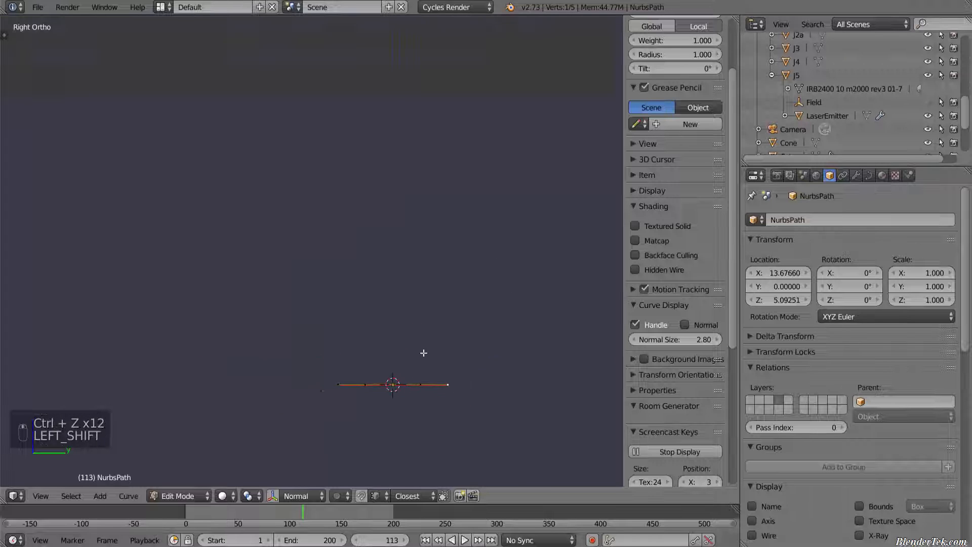
pyautogui.press('e')
pyautogui.press('e')
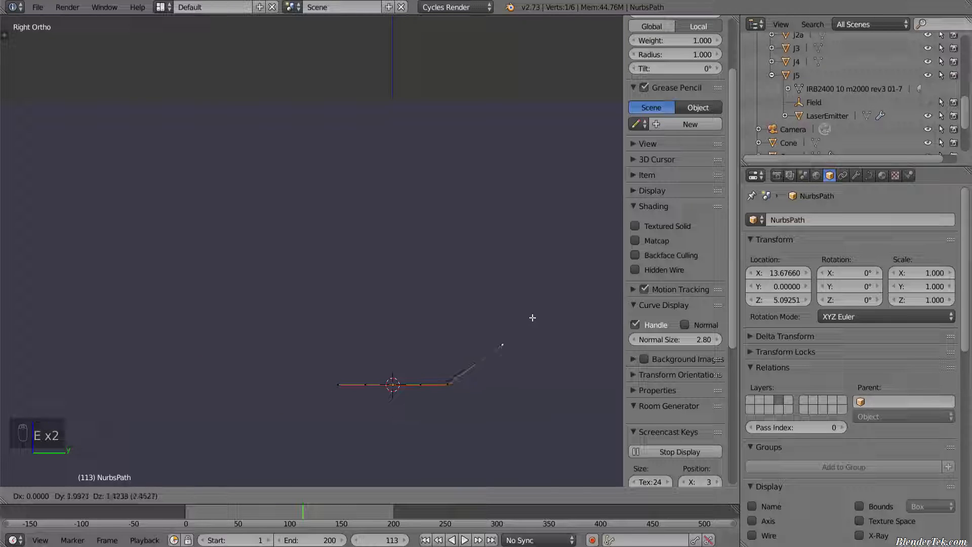
pyautogui.click(503, 334)
pyautogui.press('e')
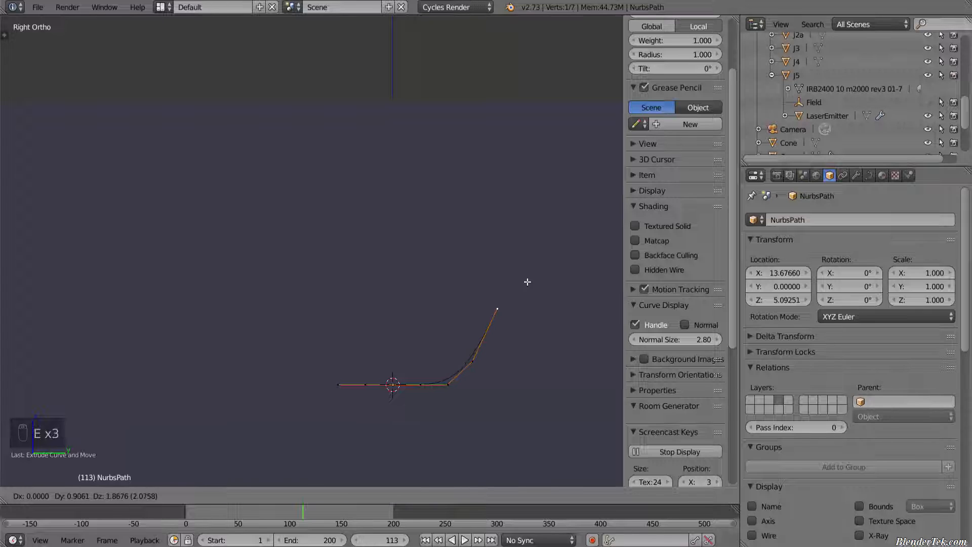
pyautogui.click(528, 279)
pyautogui.press('e')
pyautogui.click(533, 199)
pyautogui.press('e')
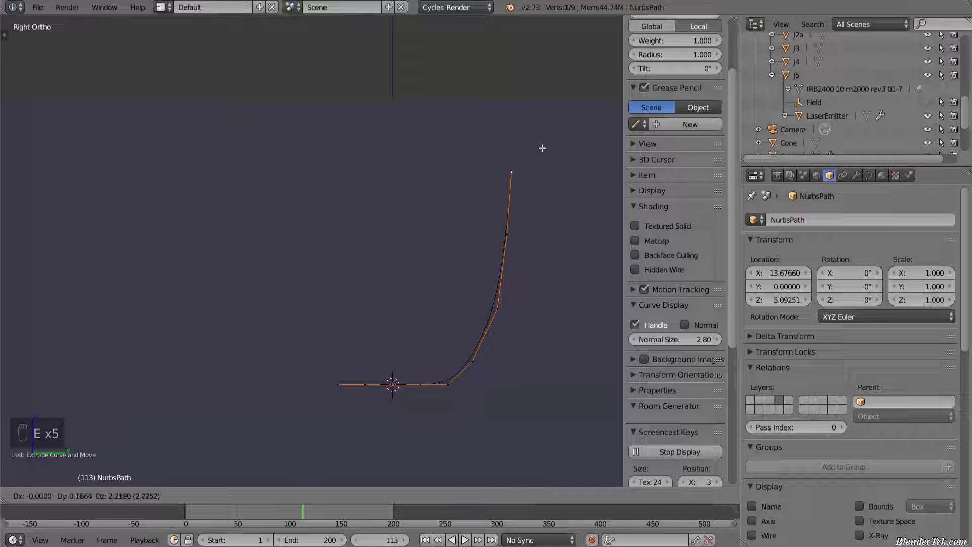
pyautogui.click(538, 148)
# Step: Extrude three more control points around the upper positive-Y corner and onto the top edge
pyautogui.press('e')
pyautogui.click(525, 114)
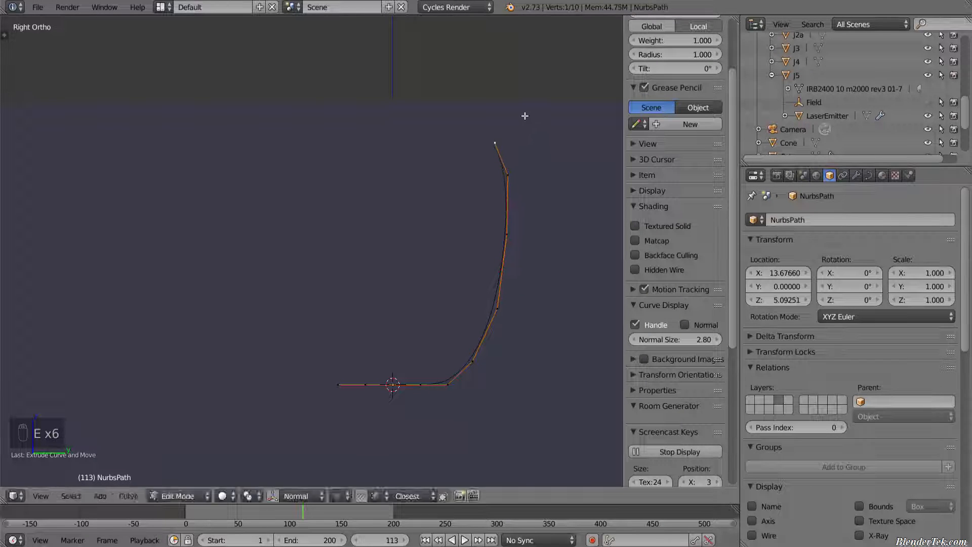
pyautogui.press('e')
pyautogui.click(487, 94)
pyautogui.press('e')
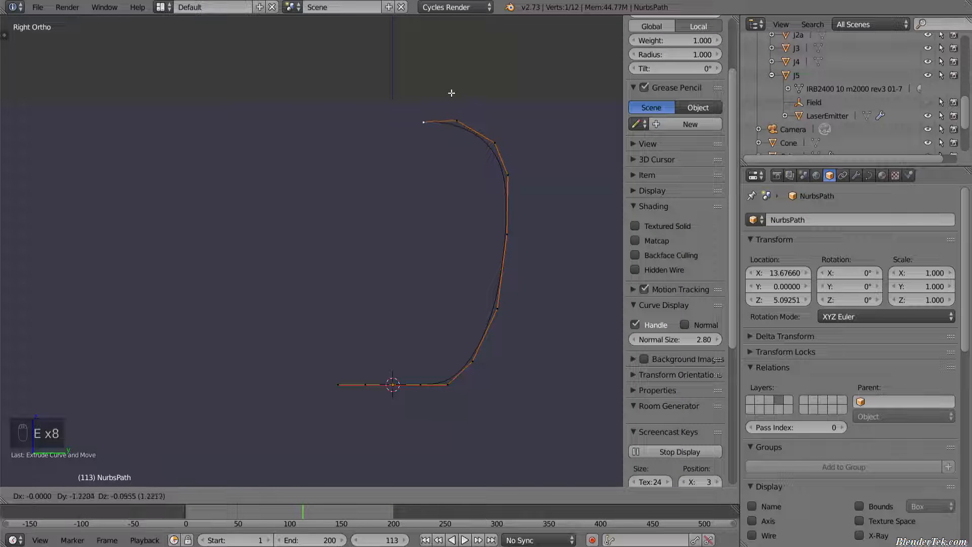
pyautogui.click(448, 92)
# Step: Extrude widely spaced control points along the top edge and down around the upper negative-Y corner
pyautogui.press('e')
pyautogui.click(394, 89)
pyautogui.press('e')
pyautogui.click(356, 109)
pyautogui.press('e')
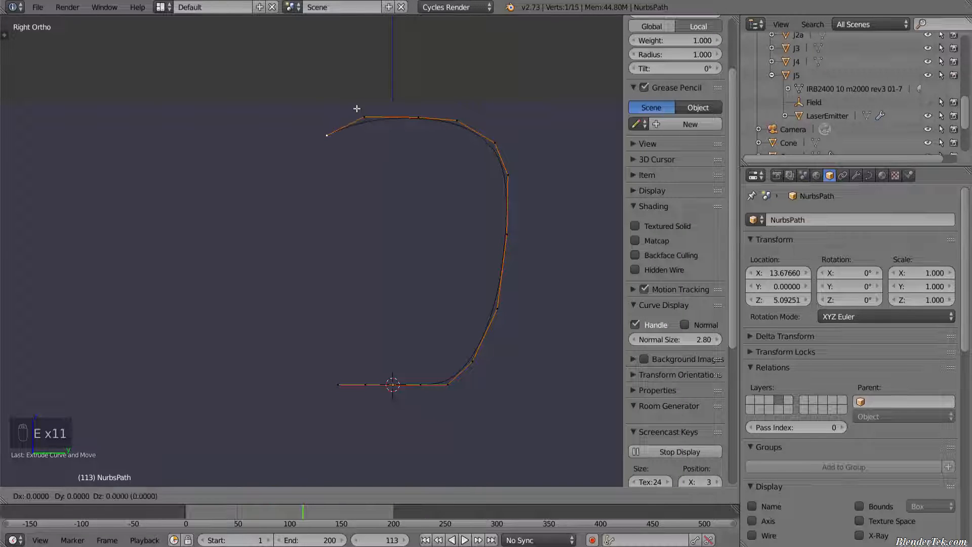
pyautogui.click(354, 125)
pyautogui.press('e')
pyautogui.click(352, 151)
# Step: Undo the latest extrusions back to the control point near the middle of the top edge
pyautogui.hotkey('ctrl', 'z')
pyautogui.hotkey('ctrl', 'z')
pyautogui.hotkey('ctrl', 'z')
pyautogui.hotkey('ctrl', 'z')
pyautogui.hotkey('ctrl', 'z')
pyautogui.hotkey('ctrl', 'z')
pyautogui.hotkey('ctrl', 'z')
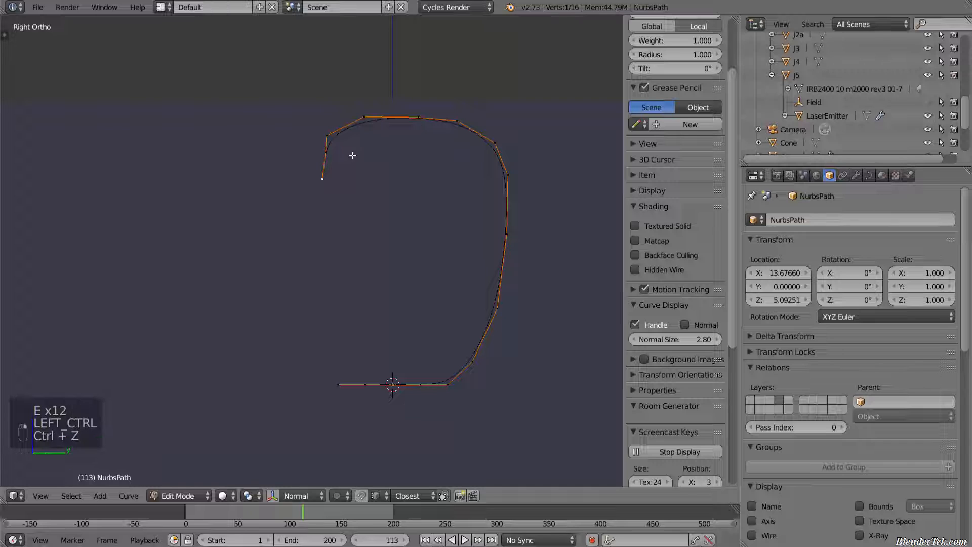
# Step: Extrude along the top edge, add closely spaced control points around the upper negative-Y corner, and place one point further down that side
pyautogui.press('e')
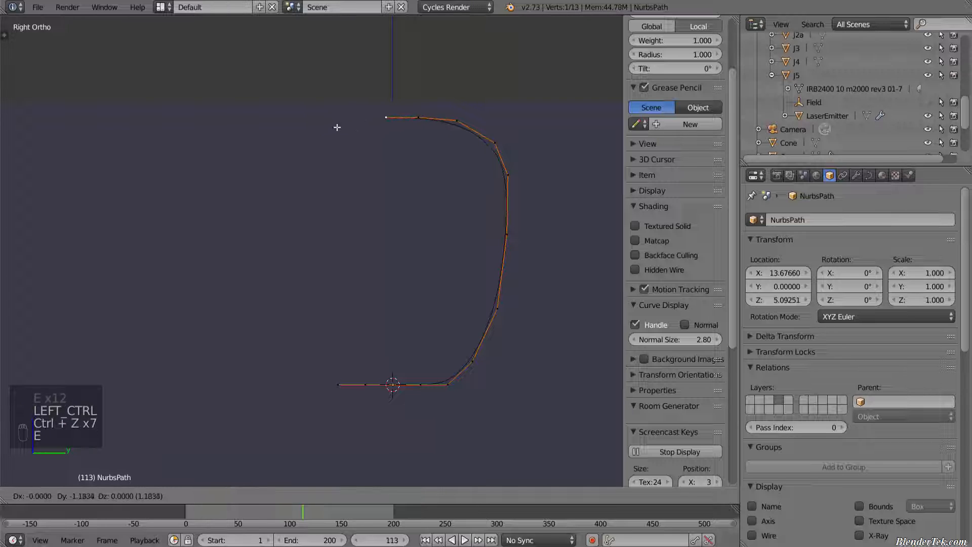
pyautogui.click(337, 126)
pyautogui.scroll(5, 337, 127)
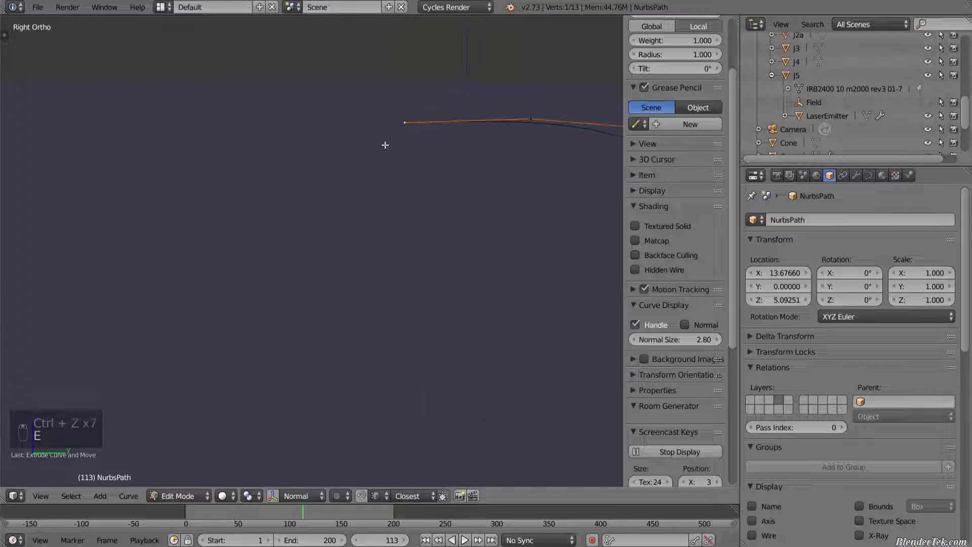
pyautogui.press('e')
pyautogui.click(363, 146)
pyautogui.press('e')
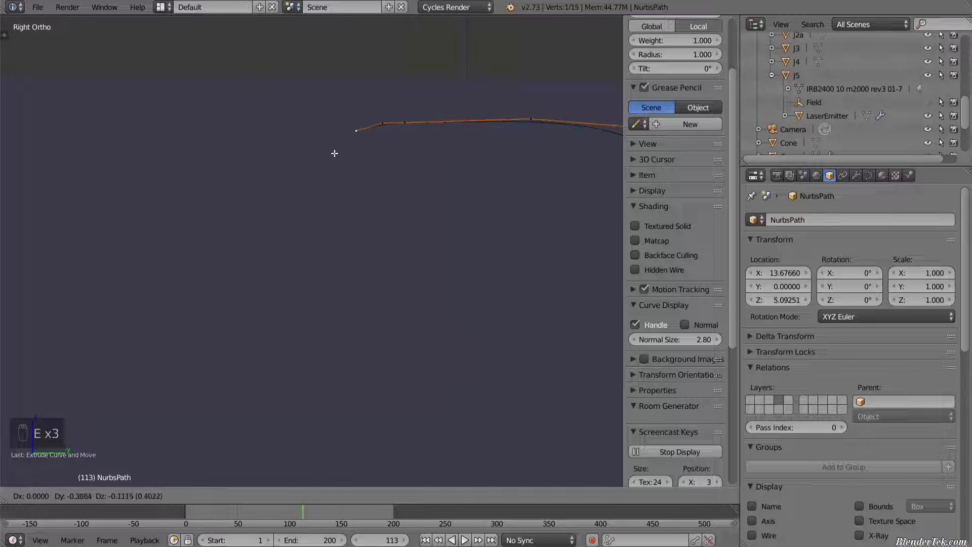
pyautogui.click(307, 179)
pyautogui.press('e')
pyautogui.click(307, 197)
pyautogui.scroll(-6, 308, 201)
pyautogui.moveTo(337, 264)
pyautogui.keyDown('shift'); pyautogui.mouseDown(button='middle')
pyautogui.moveTo(344, 269)
pyautogui.moveTo(343, 252)
pyautogui.mouseUp(button='middle'); pyautogui.keyUp('shift')
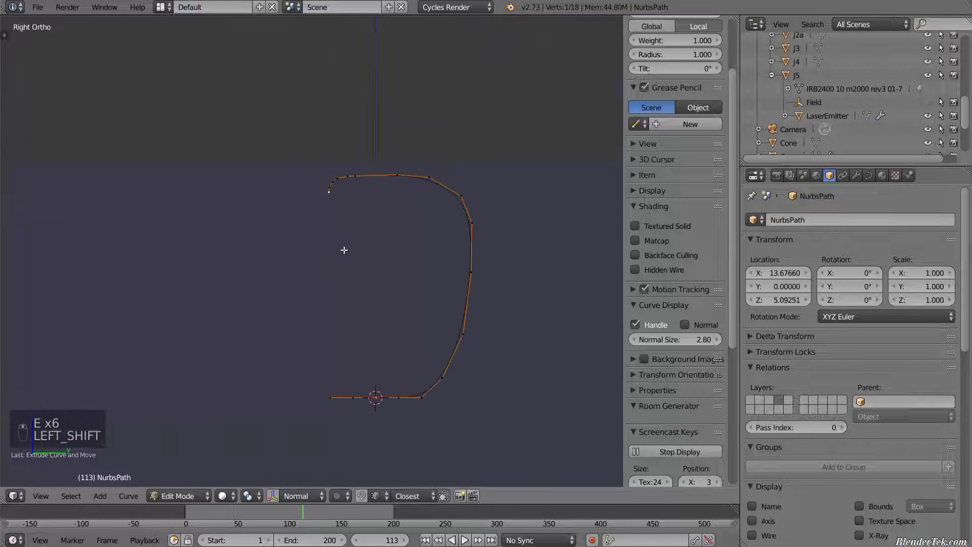
pyautogui.press('e')
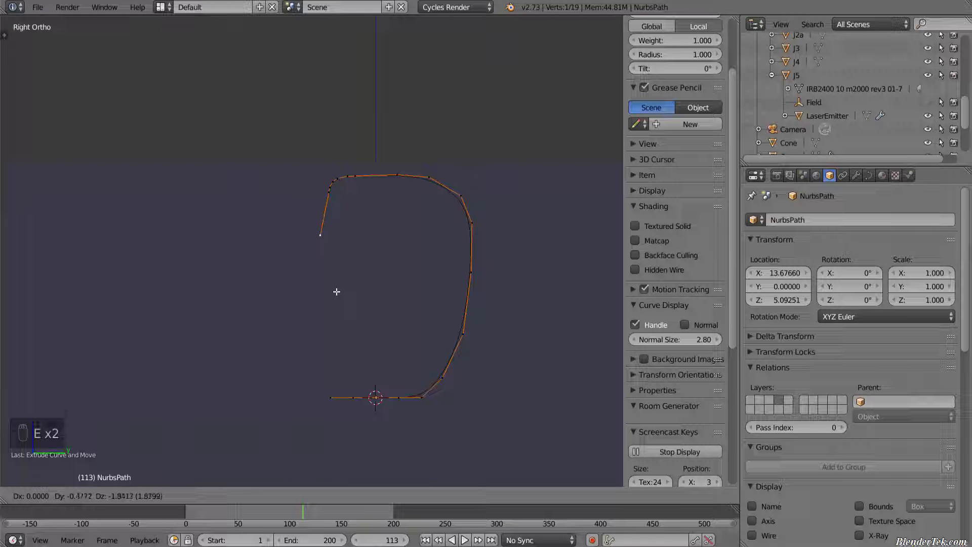
pyautogui.click(341, 288)
# Step: Try extruding two control points down and inward from the negative-Y side, and undo both
pyautogui.press('e')
pyautogui.click(358, 352)
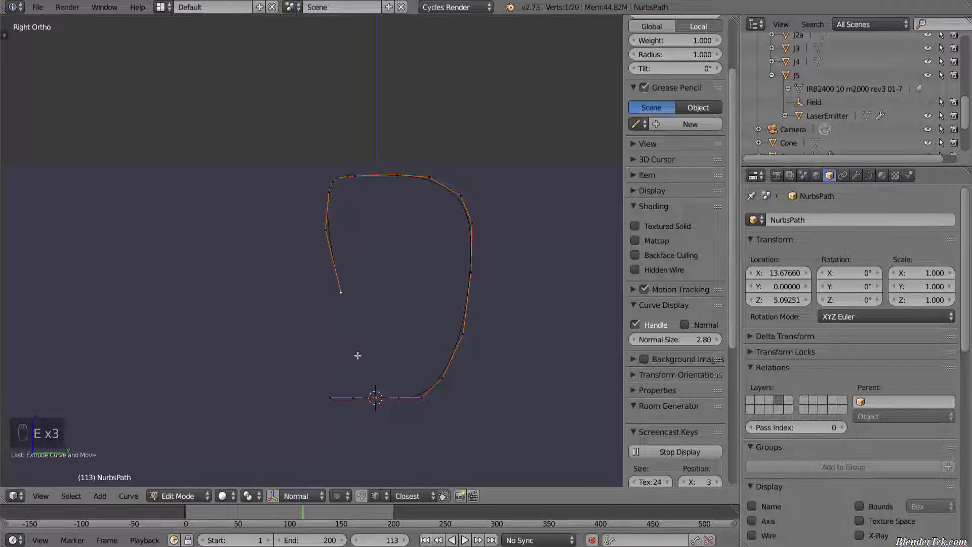
pyautogui.press('e')
pyautogui.click(415, 383)
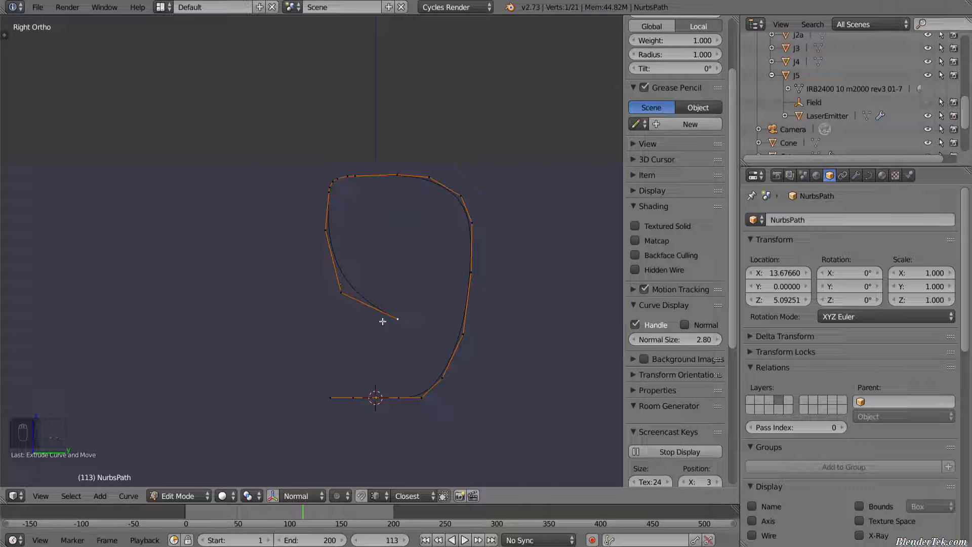
pyautogui.hotkey('ctrl', 'z')
pyautogui.hotkey('ctrl', 'z')
pyautogui.hotkey('ctrl', 'z')
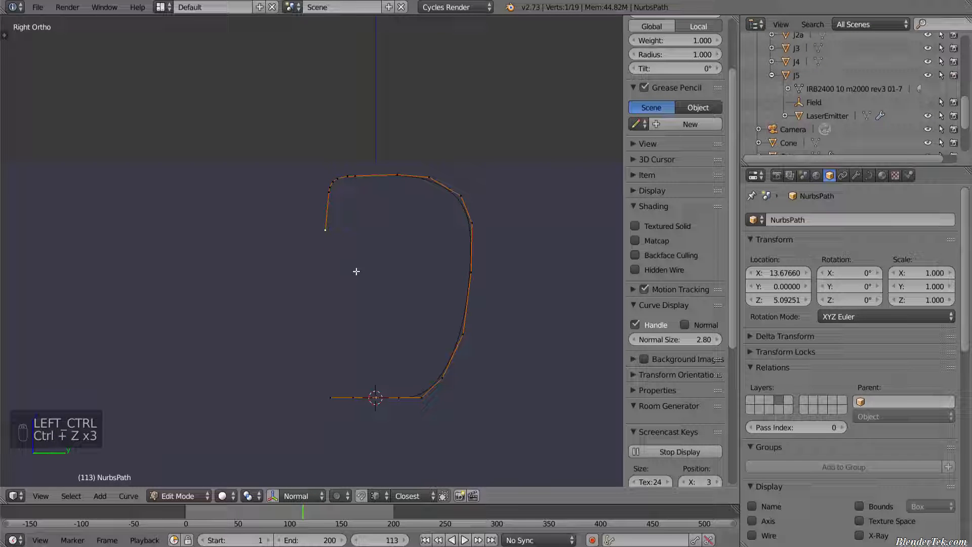
# Step: Move the path's end point about 0.13 along the global Y axis to line it up vertically with the point above
pyautogui.press('ctrl')
pyautogui.press('g')
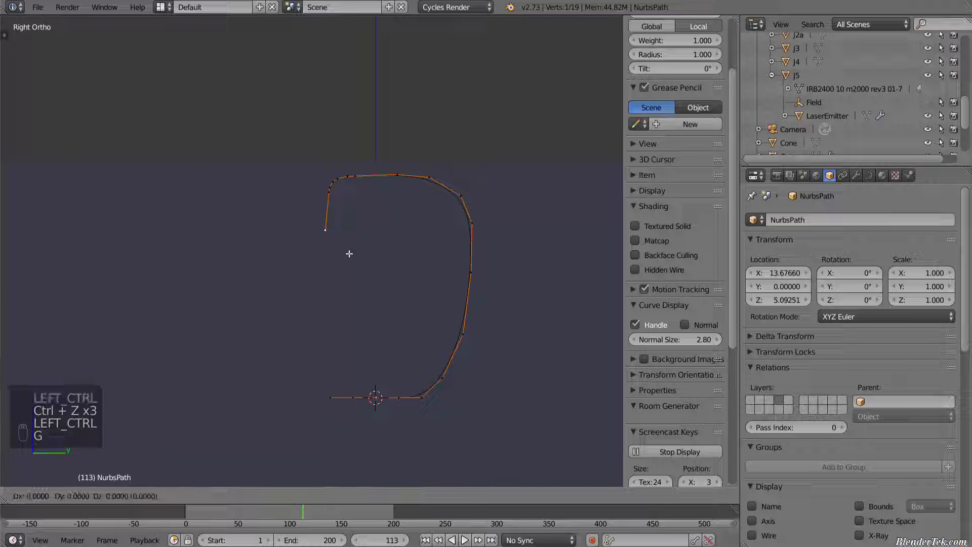
pyautogui.press('x')
pyautogui.press('y')
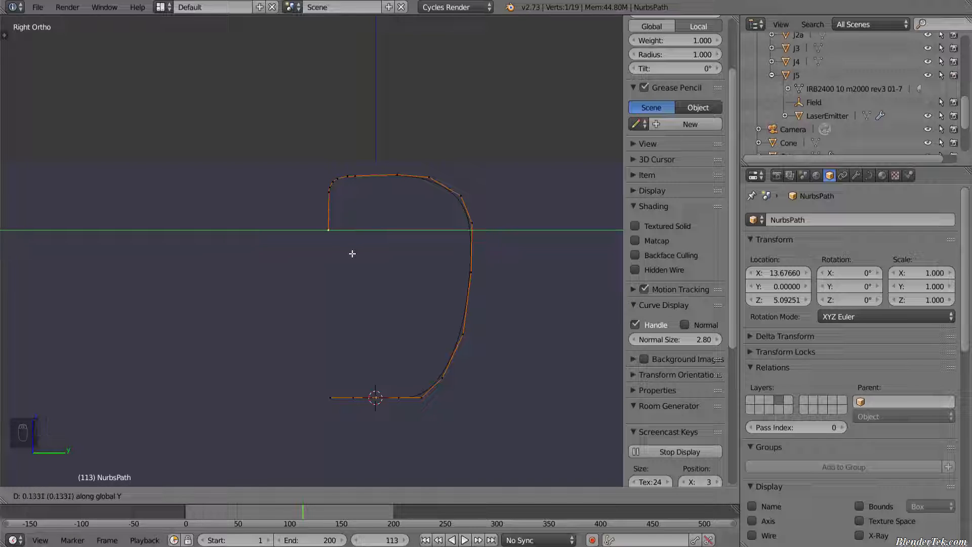
pyautogui.click(352, 253)
# Step: Extrude the end point straight down along the global Z axis, and add a short segment ending just above the bottom line's start
pyautogui.press('e')
pyautogui.press('z')
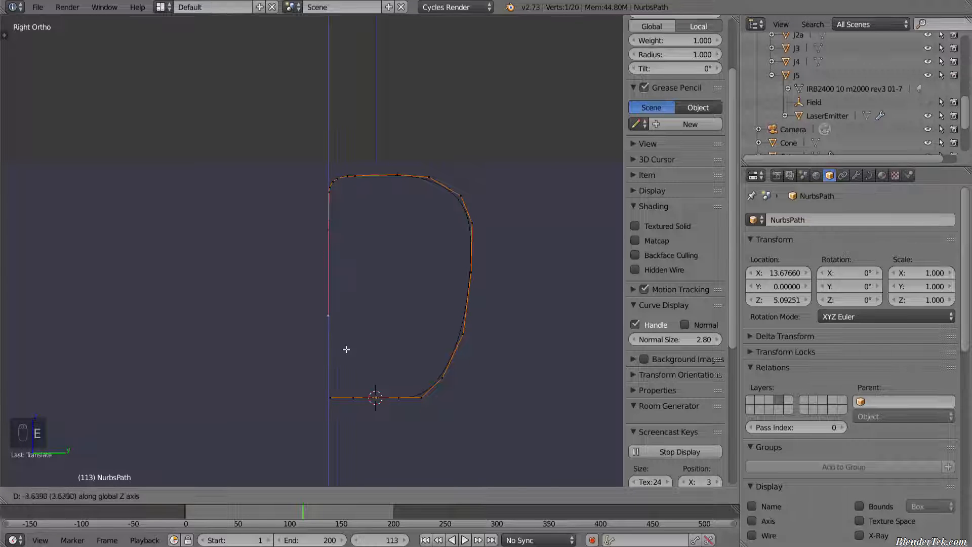
pyautogui.click(338, 406)
pyautogui.scroll(6, 329, 377)
pyautogui.press('e')
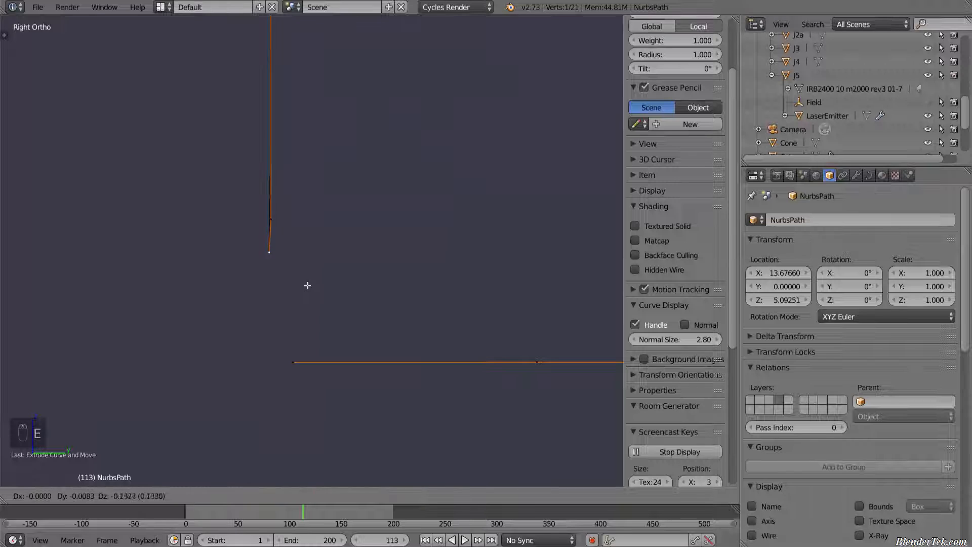
pyautogui.click(313, 347)
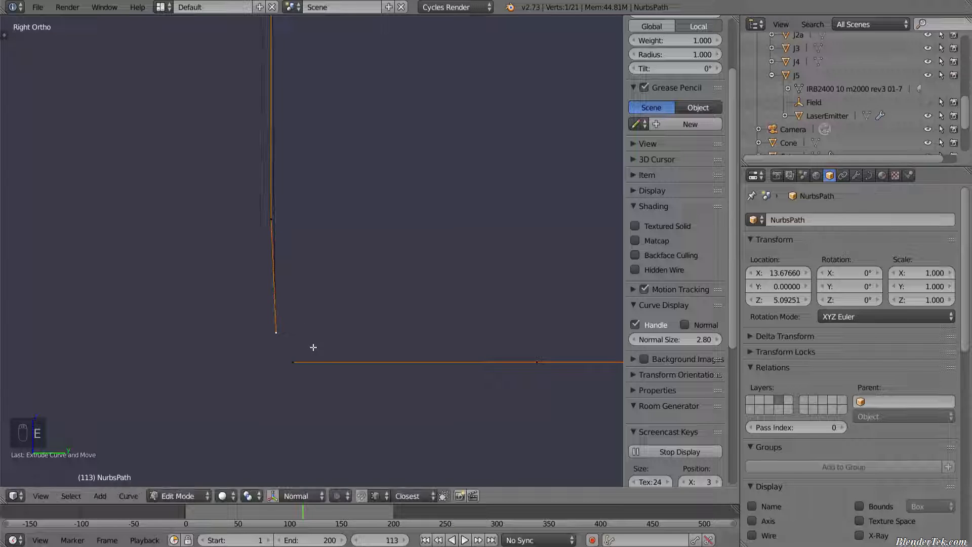
# Step: Extrude an extra point in place at the lower corner, shift it along global Y, and delete that vertex
pyautogui.press('e')
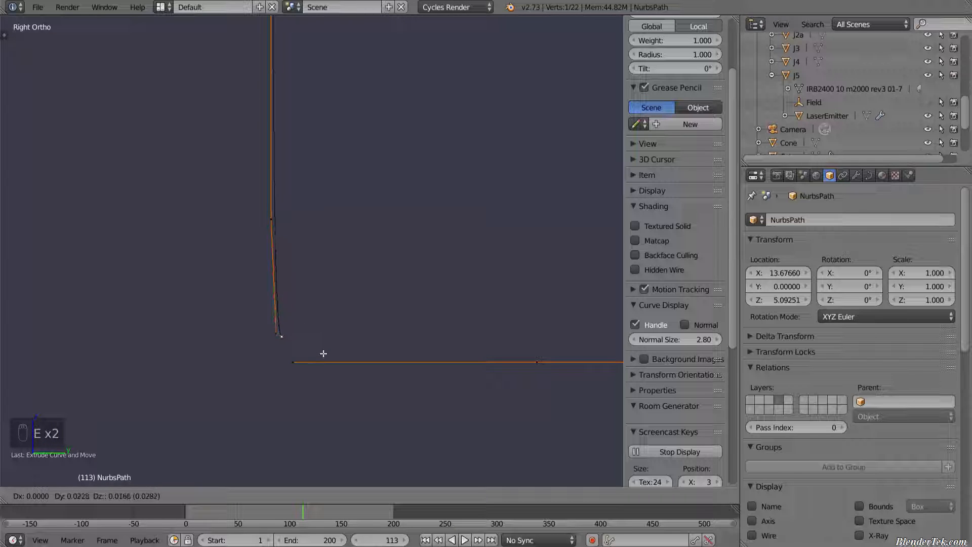
pyautogui.rightClick(323, 357)
pyautogui.press('g')
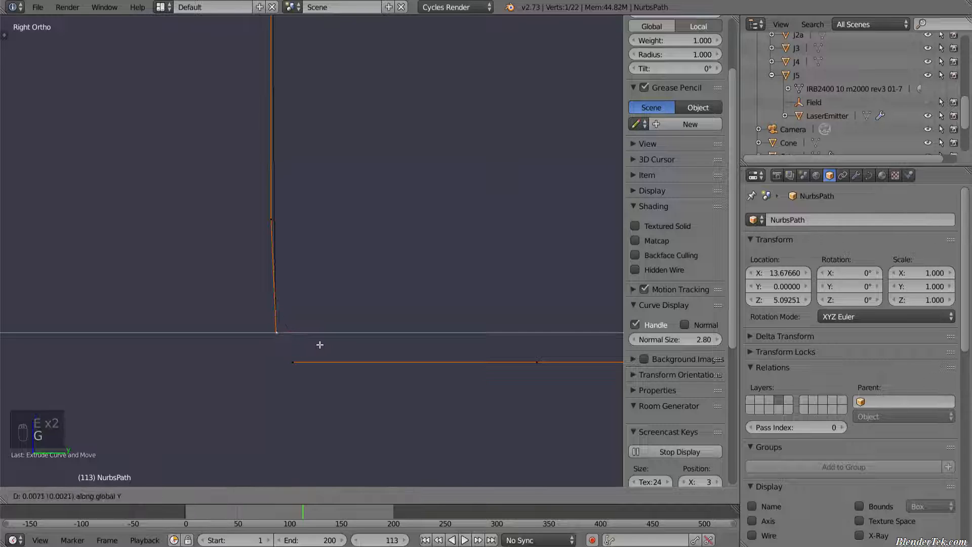
pyautogui.click(327, 342)
pyautogui.hotkey('ctrl', 'x')
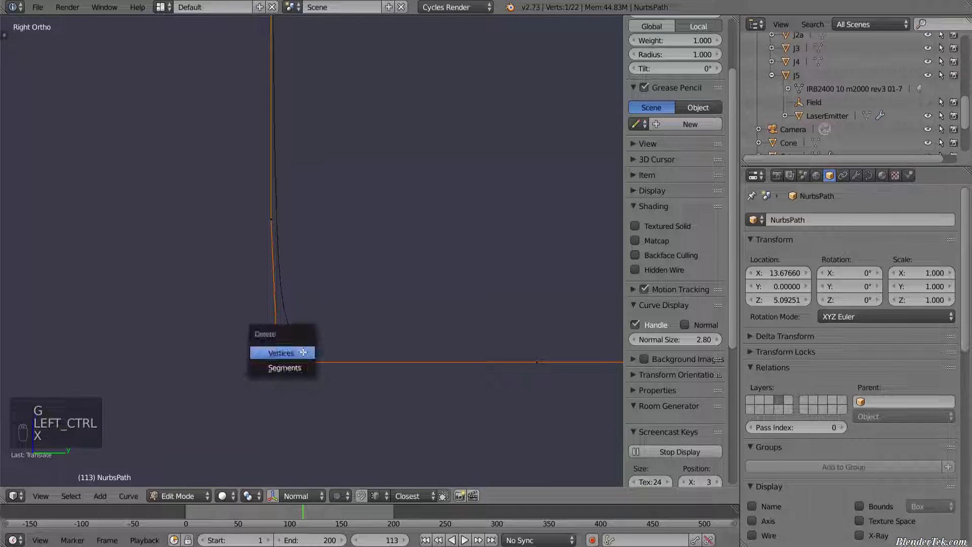
pyautogui.click(299, 349)
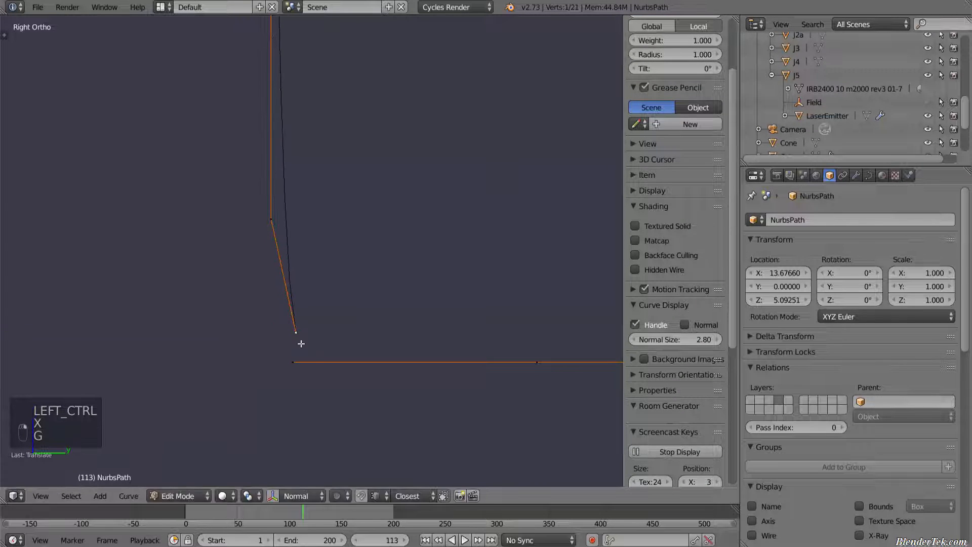
# Step: Move the bottom line's open end toward positive Y, and join the path's two ends with a segment
pyautogui.press('g')
pyautogui.click(394, 342)
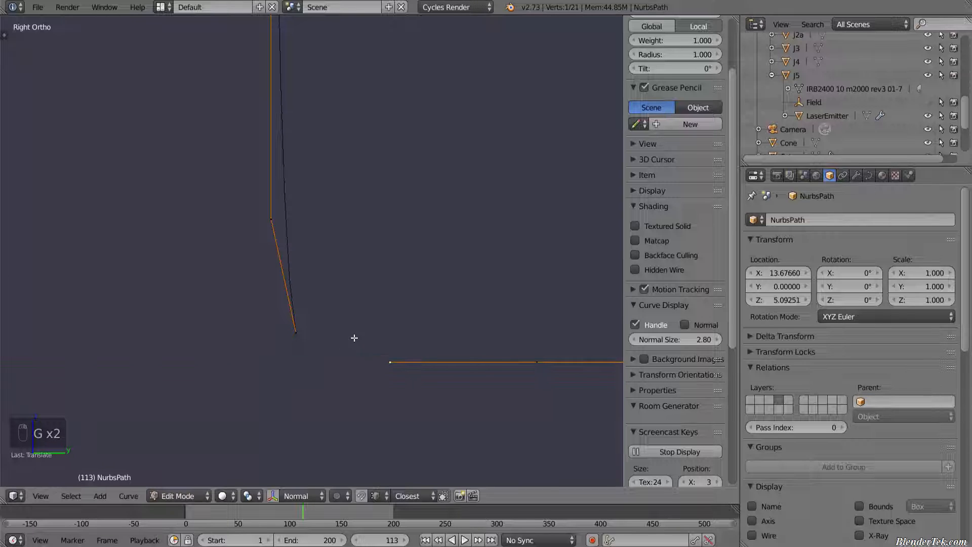
pyautogui.keyDown('shift'); pyautogui.rightClick(296, 337); pyautogui.keyUp('shift')
pyautogui.press('f')
pyautogui.press('f')
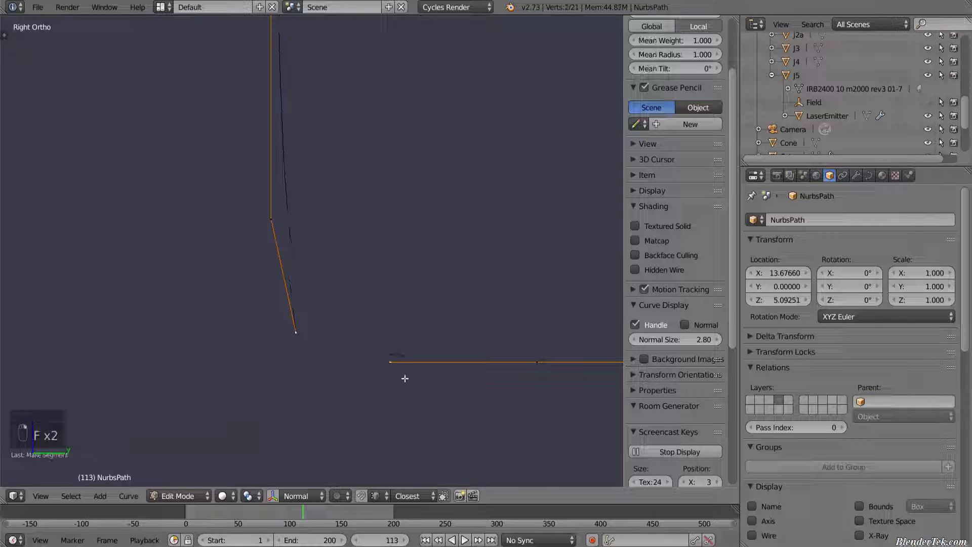
pyautogui.press('f')
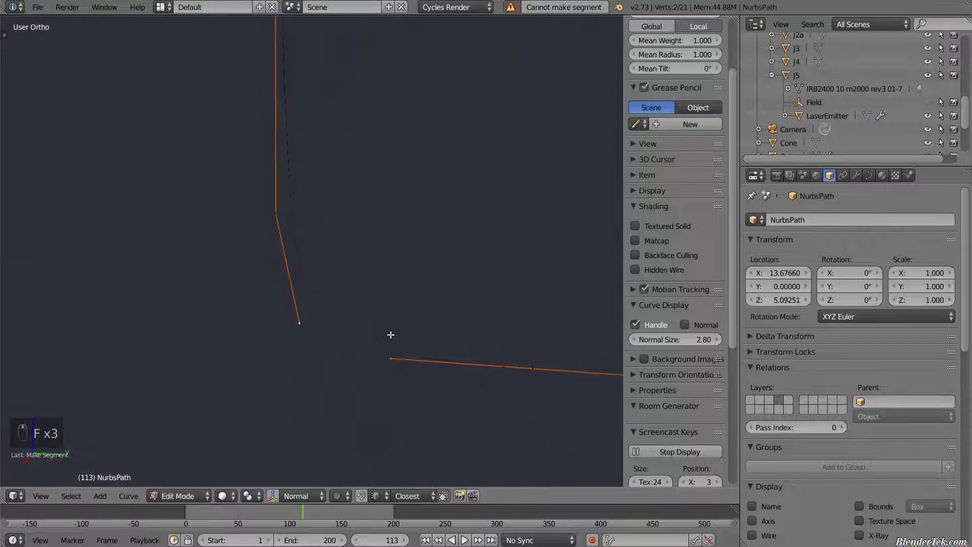
# Step: Examine the joined ends, the bottom line and the whole loop from an angled view
pyautogui.moveTo(391, 336)
pyautogui.mouseDown(button='middle')
pyautogui.moveTo(268, 348)
pyautogui.moveTo(391, 341)
pyautogui.mouseUp(button='middle')
pyautogui.scroll(-9, 391, 341)
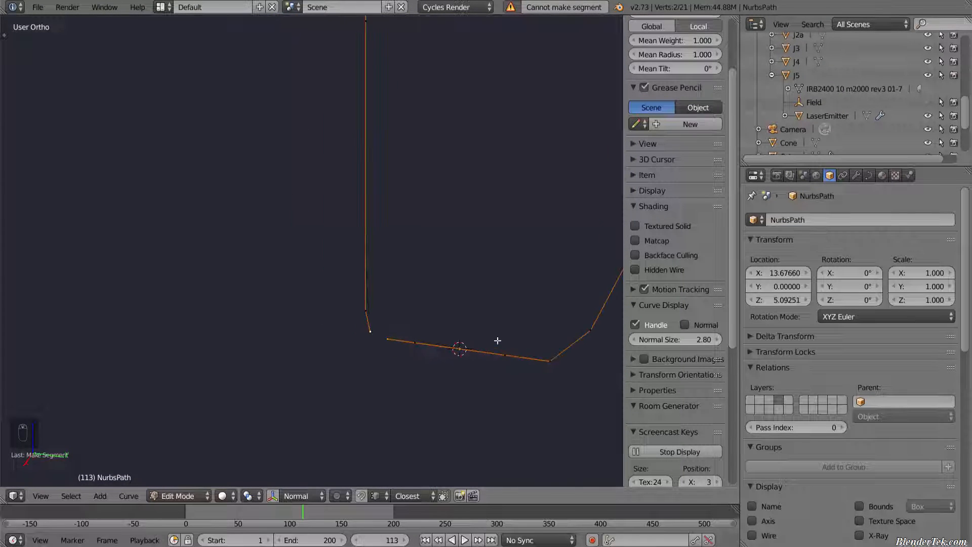
pyautogui.scroll(-5, 495, 340)
pyautogui.scroll(9, 483, 338)
pyautogui.scroll(2, 469, 337)
pyautogui.keyDown('shift'); pyautogui.moveTo(469, 337); pyautogui.dragTo(234, 363, button='middle'); pyautogui.keyUp('shift')
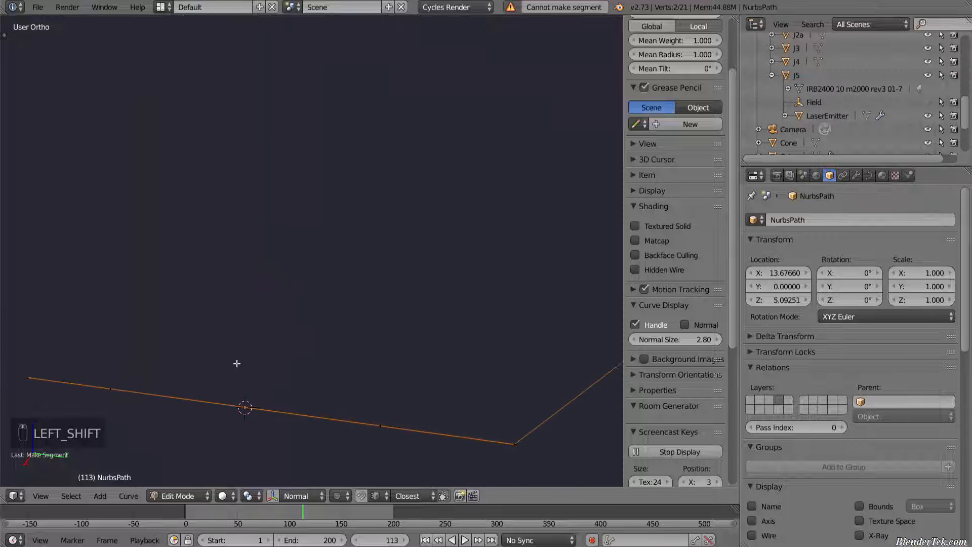
pyautogui.scroll(-5, 235, 362)
pyautogui.scroll(-4, 391, 245)
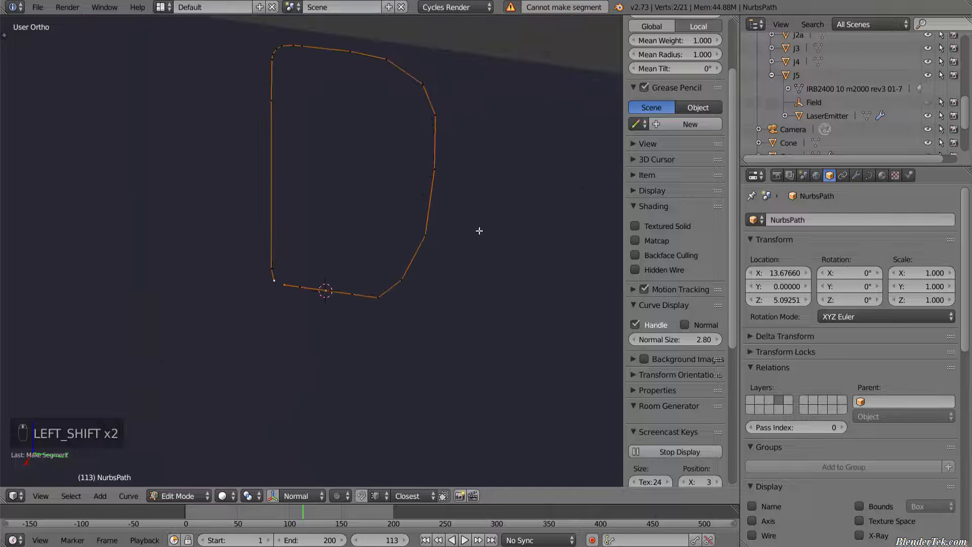
# Step: Display the curve normals to inspect the loop, and hide them again
pyautogui.click(697, 328)
pyautogui.keyDown('shift'); pyautogui.moveTo(469, 167); pyautogui.dragTo(425, 222, button='middle'); pyautogui.keyUp('shift')
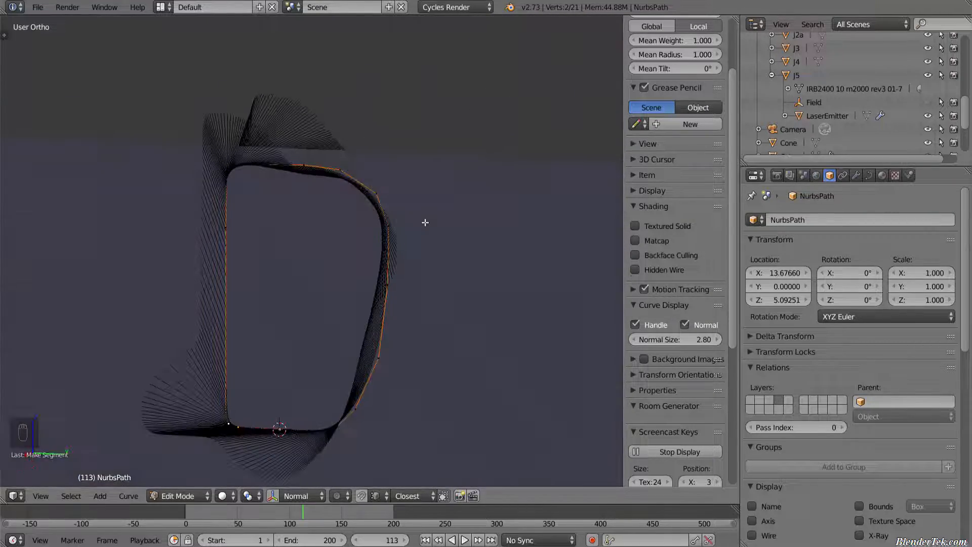
pyautogui.click(685, 325)
pyautogui.moveTo(424, 315); pyautogui.dragTo(439, 241, button='middle')
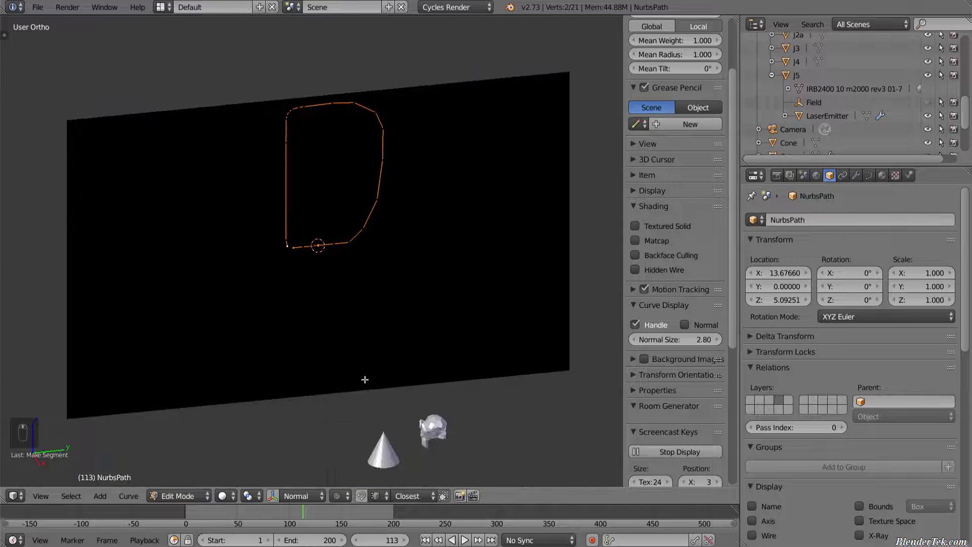
# Step: Leave Edit Mode and show the robot arm's layer together with the path's layer
pyautogui.press('Tab')
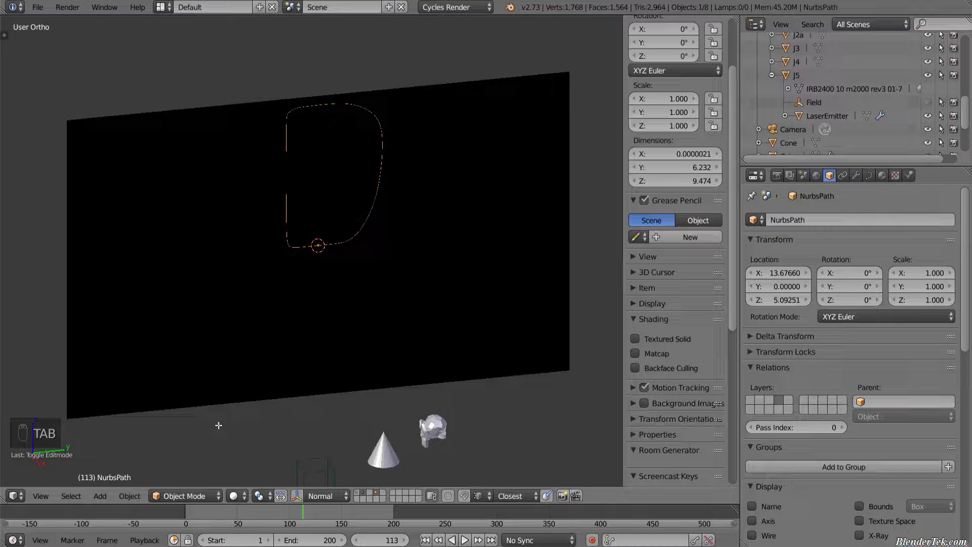
pyautogui.keyDown('shift'); pyautogui.click(358, 493); pyautogui.keyUp('shift')
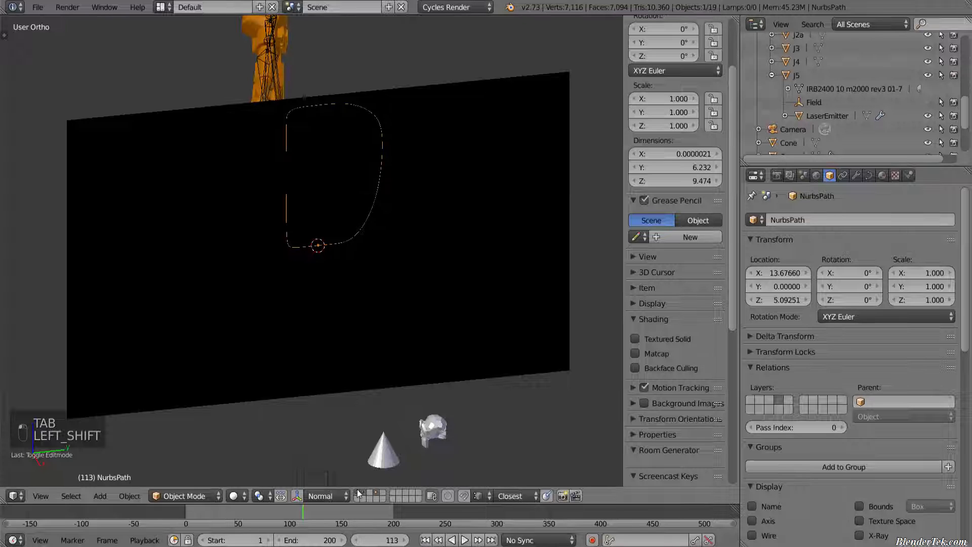
# Step: Mirror the letter-shaped path by scaling it by -1 along the Y axis
pyautogui.moveTo(249, 310); pyautogui.dragTo(470, 354, button='middle')
pyautogui.scroll(2, 329, 282)
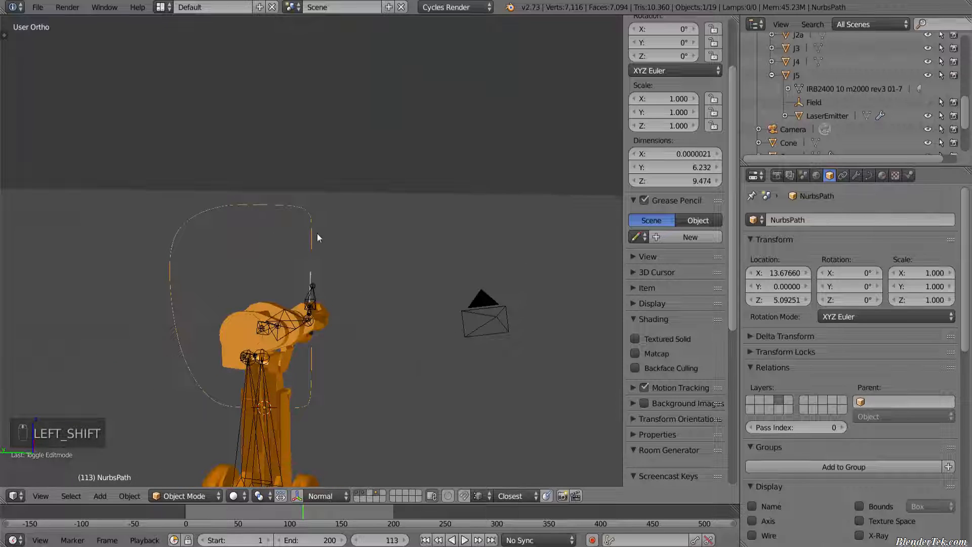
pyautogui.keyDown('shift'); pyautogui.moveTo(332, 244); pyautogui.dragTo(403, 249, button='middle'); pyautogui.keyUp('shift')
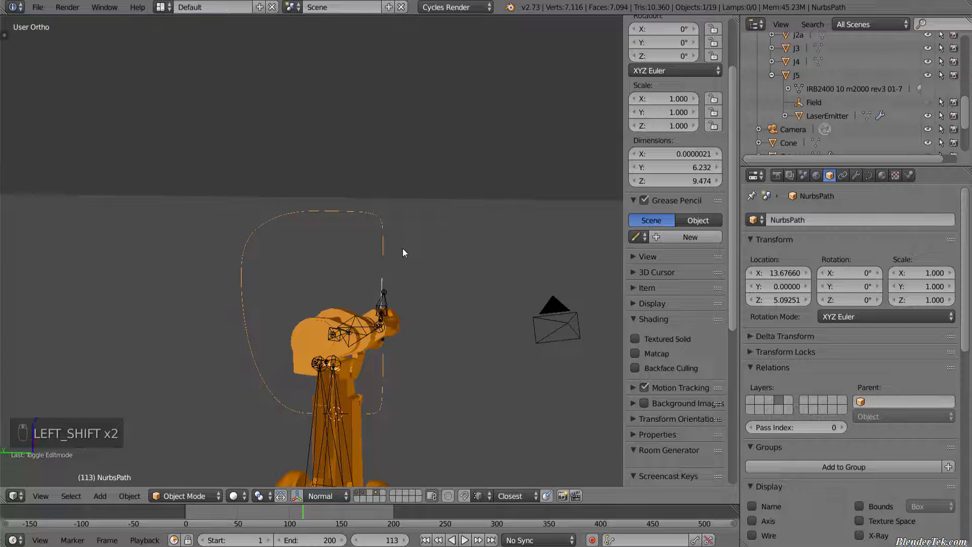
pyautogui.write('sy-1')
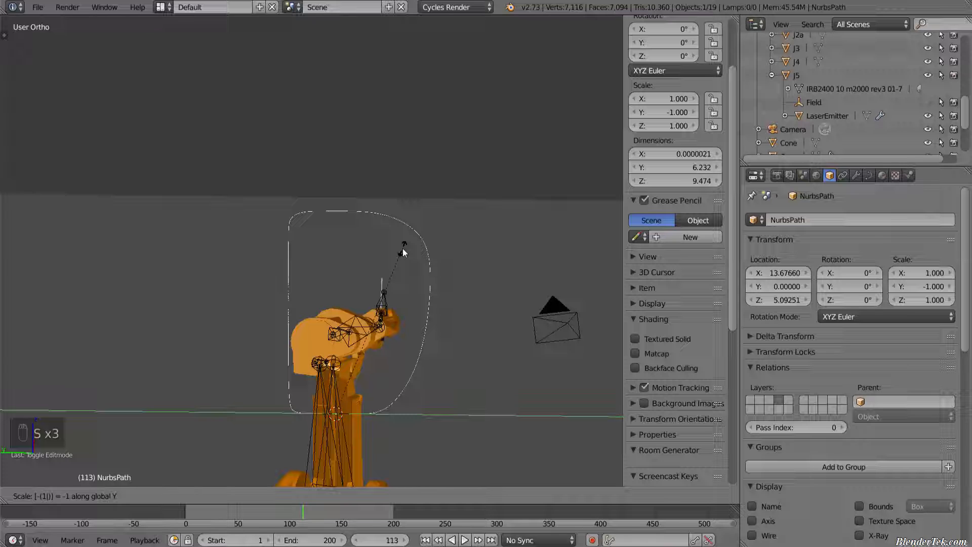
pyautogui.click(403, 248)
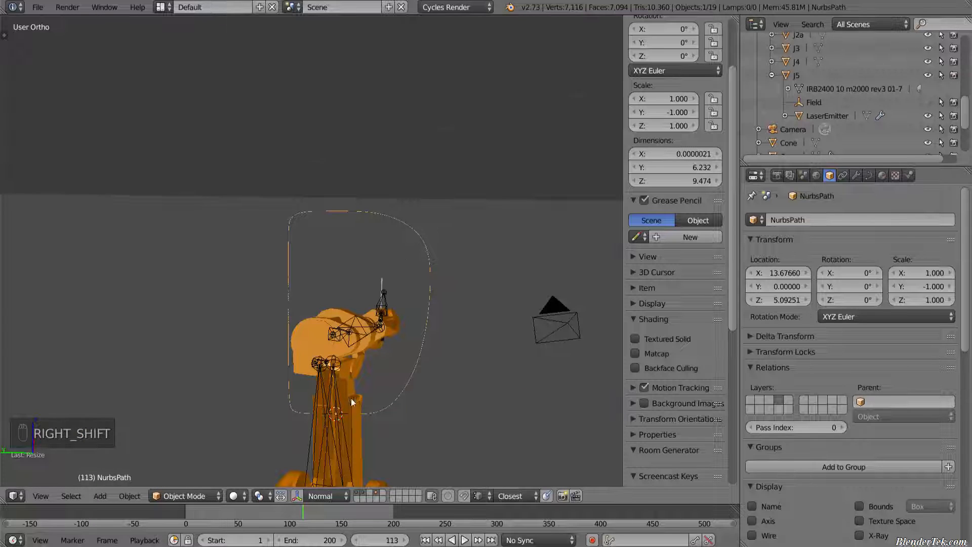
# Step: Select the ArmTarget bone and move it so the laser emitter points at the path's lower corner
pyautogui.moveTo(353, 402); pyautogui.dragTo(430, 234, button='middle')
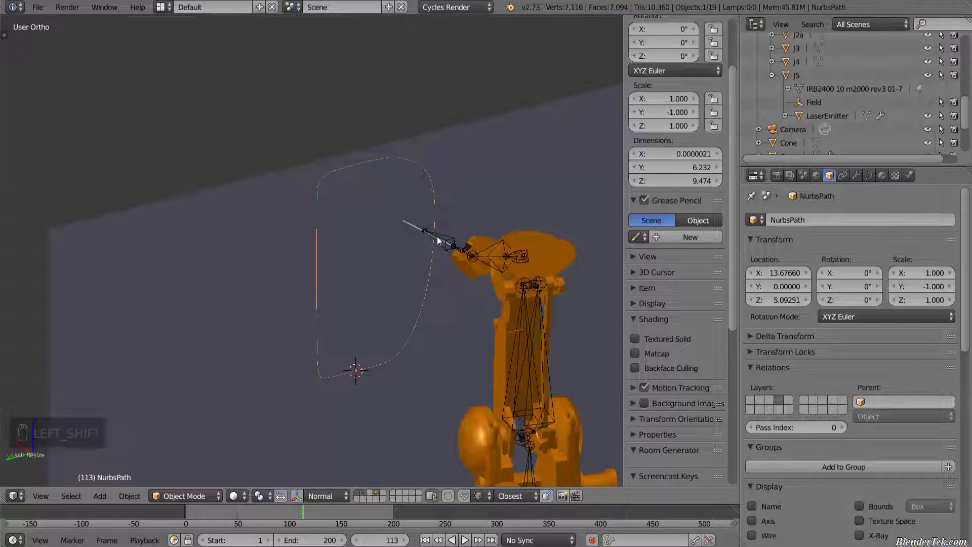
pyautogui.rightClick(436, 236)
pyautogui.moveTo(411, 290); pyautogui.dragTo(256, 372, button='middle')
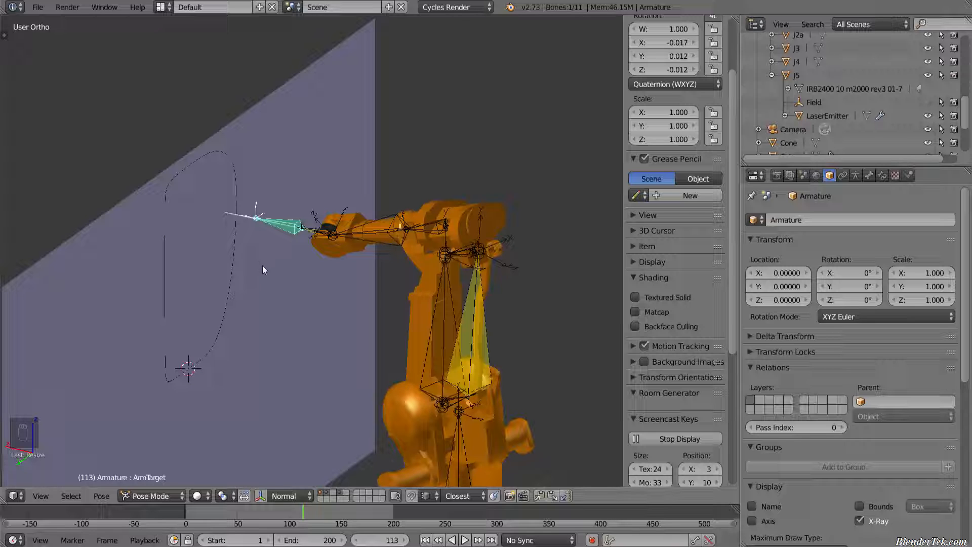
pyautogui.press('g')
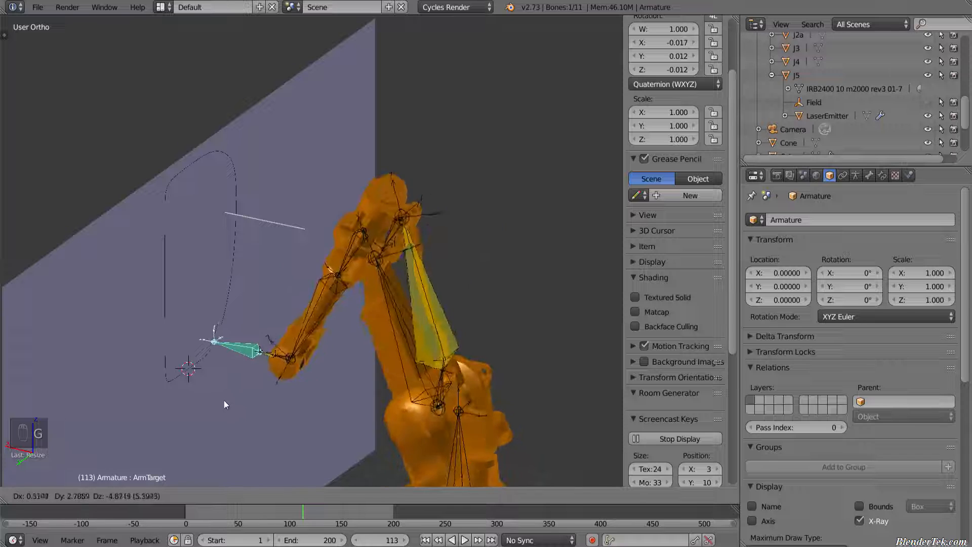
pyautogui.click(185, 439)
pyautogui.moveTo(232, 254); pyautogui.dragTo(341, 183, button='middle')
pyautogui.press('g')
pyautogui.click(170, 311)
pyautogui.scroll(1, 346, 177)
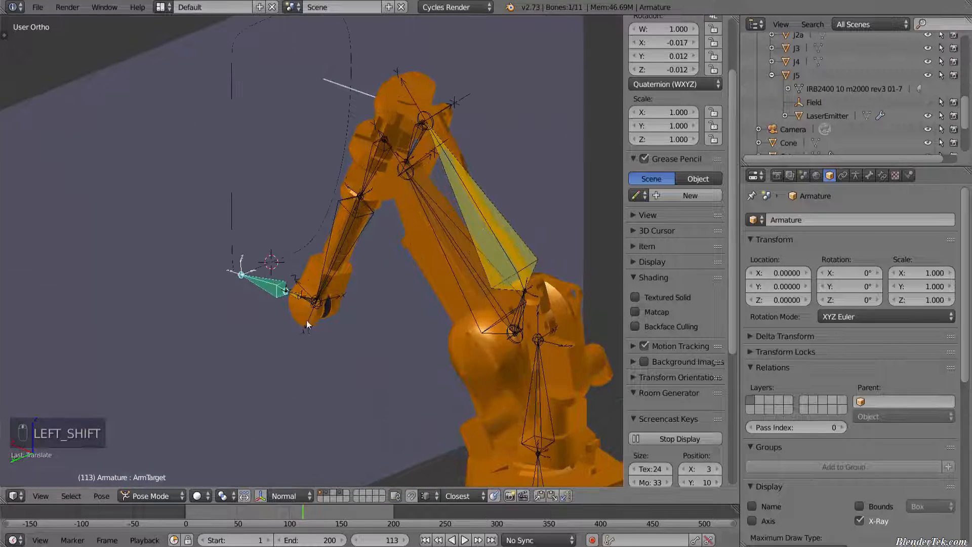
pyautogui.moveTo(307, 323); pyautogui.dragTo(350, 318, button='middle')
# Step: Scrub through the timeline and examine the ArmTarget bone's alignment with the path corner
pyautogui.click(201, 512)
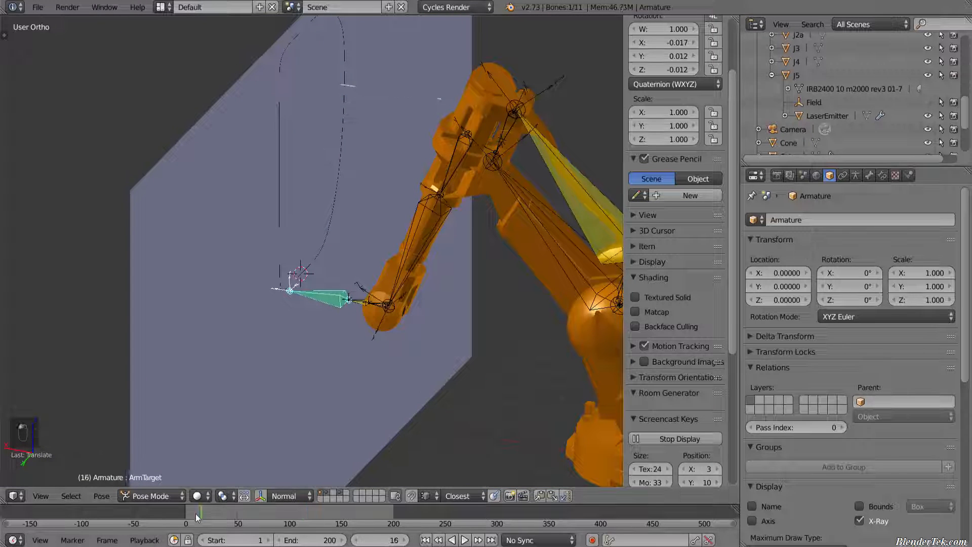
pyautogui.moveTo(150, 514); pyautogui.dragTo(221, 516)
pyautogui.moveTo(284, 525); pyautogui.dragTo(315, 525)
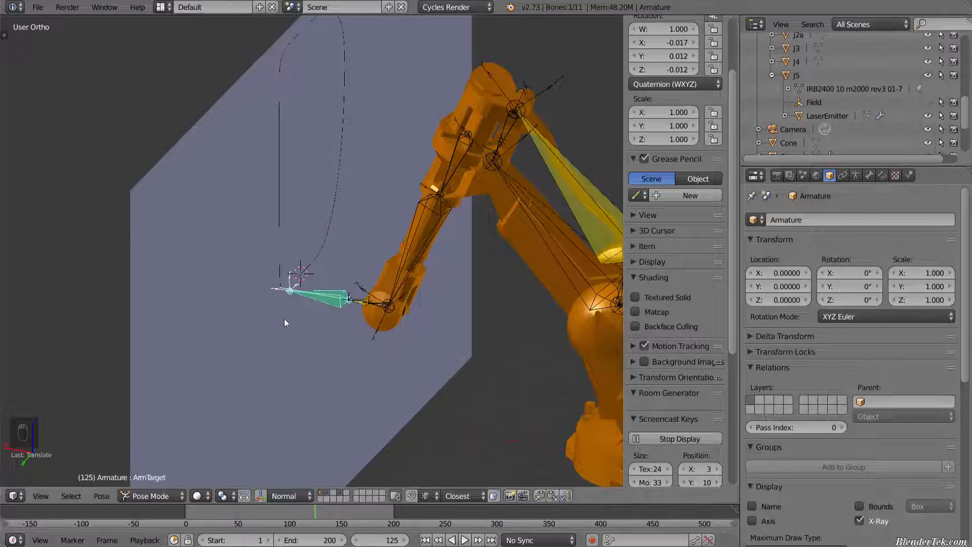
pyautogui.scroll(8, 284, 318)
pyautogui.scroll(-20, 293, 375)
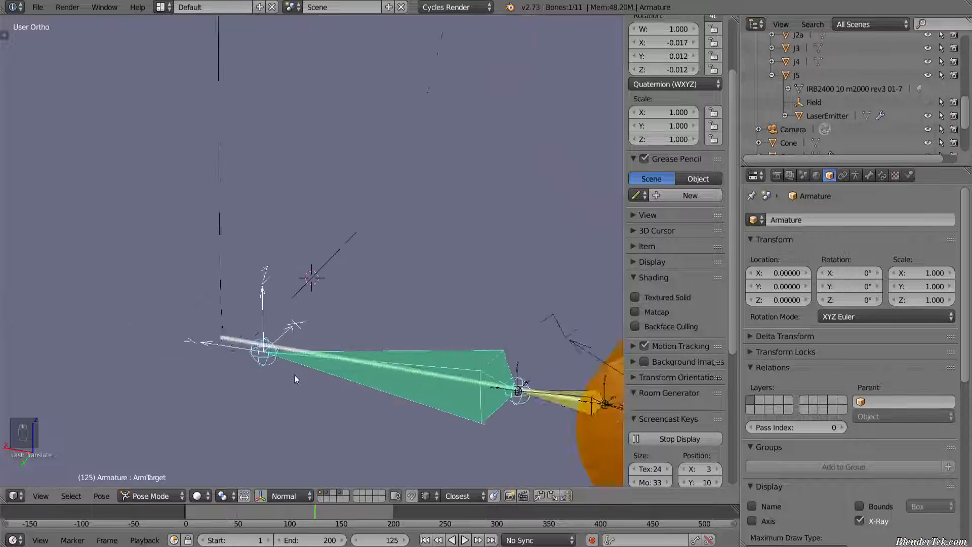
pyautogui.keyDown('shift'); pyautogui.moveTo(338, 382); pyautogui.dragTo(303, 371, button='middle'); pyautogui.keyUp('shift')
pyautogui.scroll(2, 302, 371)
pyautogui.scroll(1, 302, 374)
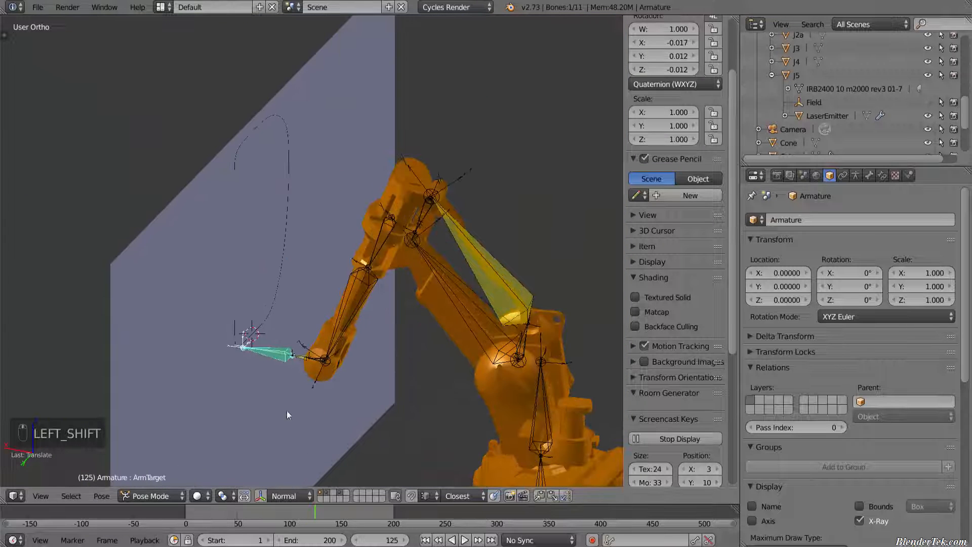
# Step: Delete the existing Follow Path constraint from the ArmTarget bone in Pose Mode
pyautogui.click(149, 496)
pyautogui.click(174, 481)
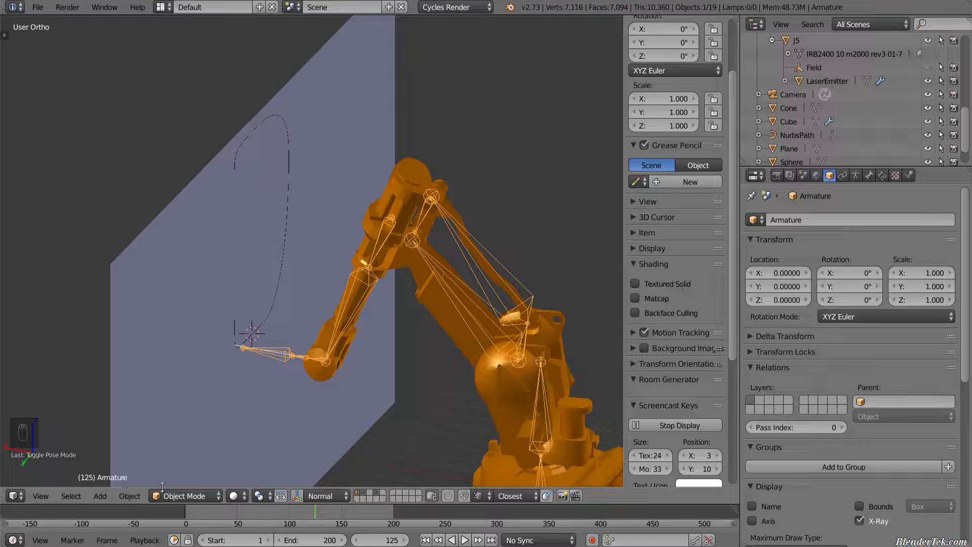
pyautogui.click(163, 495)
pyautogui.click(178, 451)
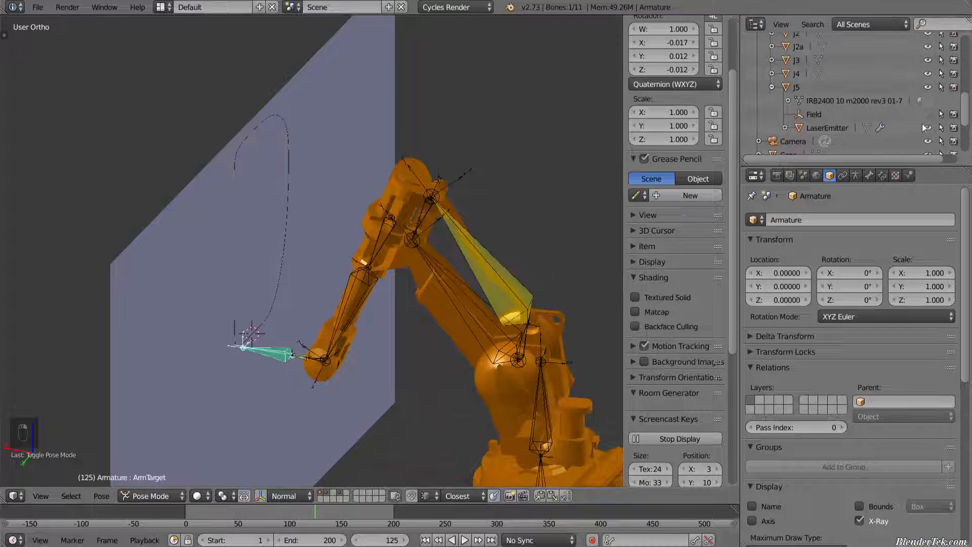
pyautogui.click(888, 175)
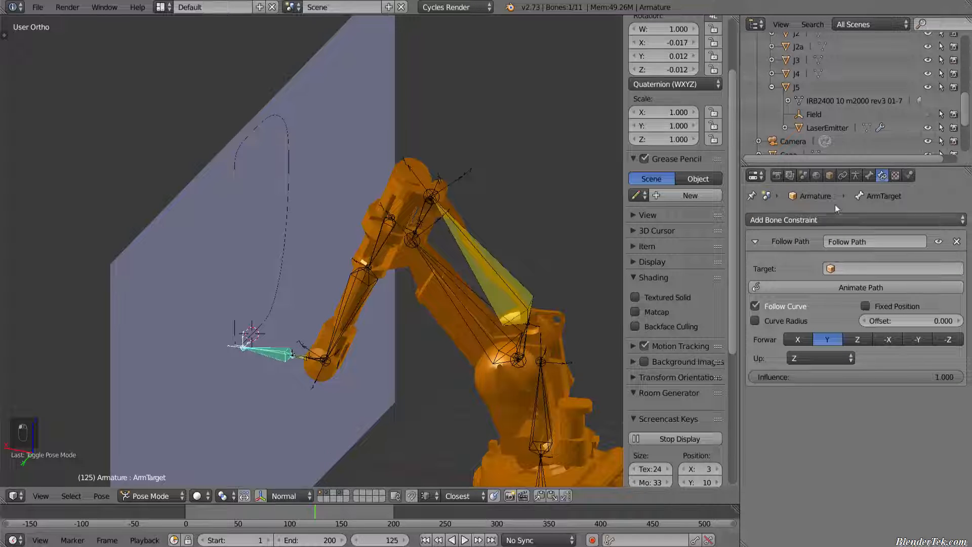
pyautogui.click(957, 243)
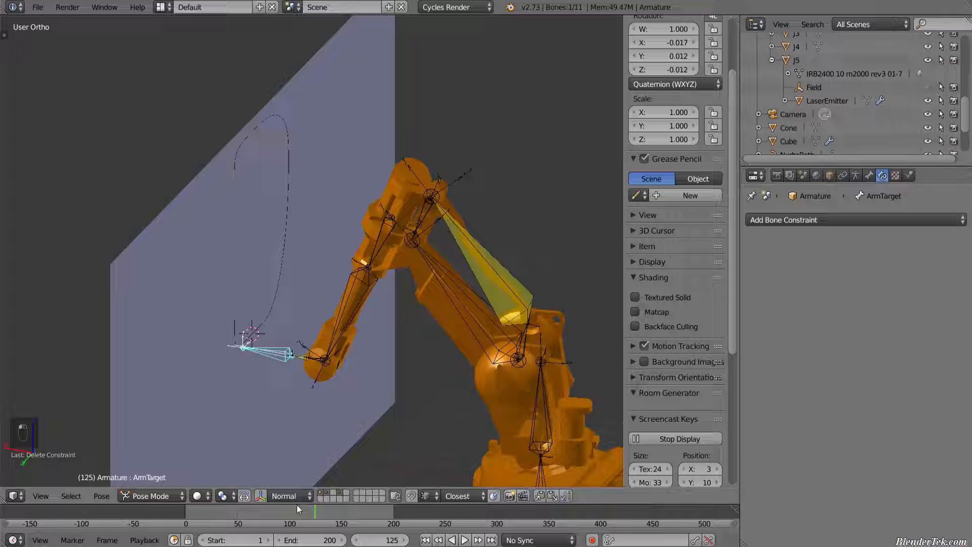
# Step: Add a Follow Path bone constraint to ArmTarget in Pose Mode, with NurbsPath as its target
pyautogui.click(138, 496)
pyautogui.click(148, 469)
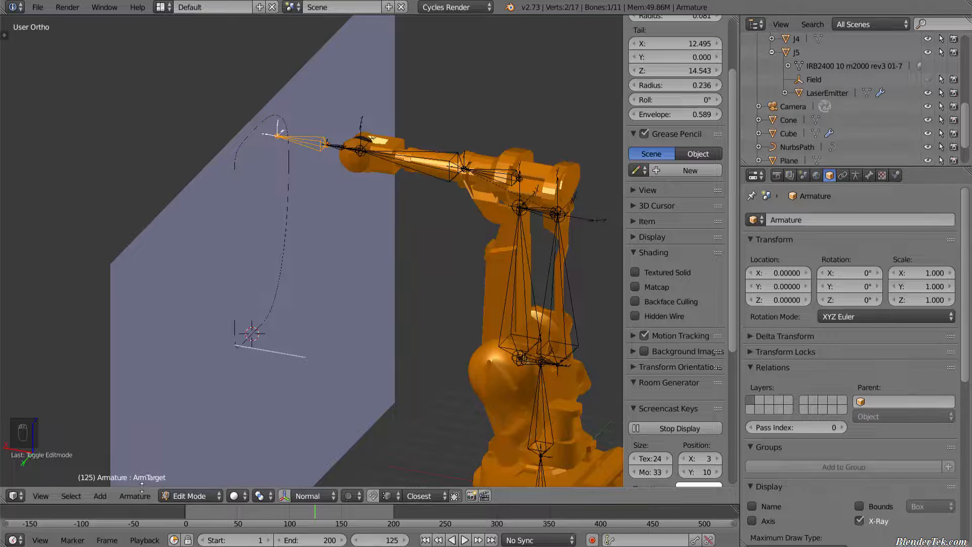
pyautogui.click(192, 496)
pyautogui.click(188, 450)
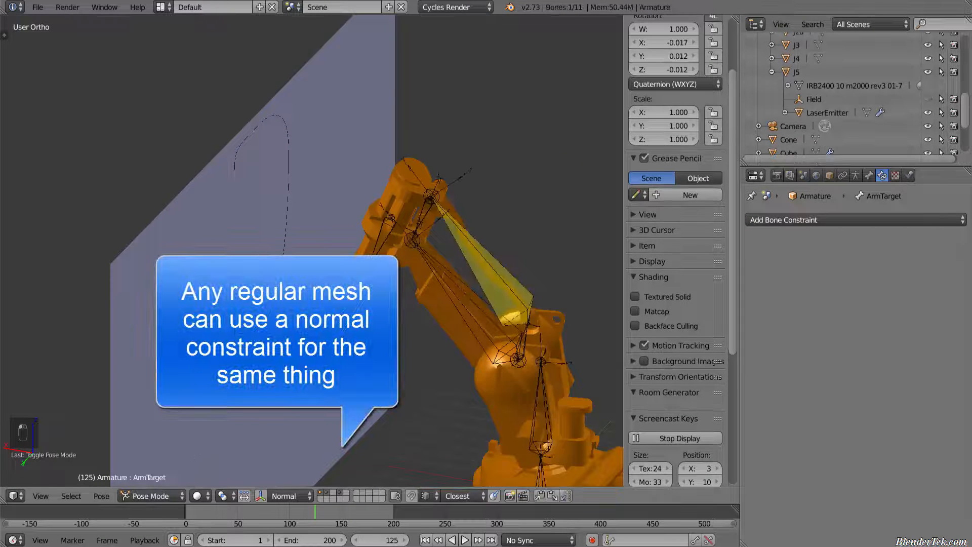
pyautogui.click(866, 221)
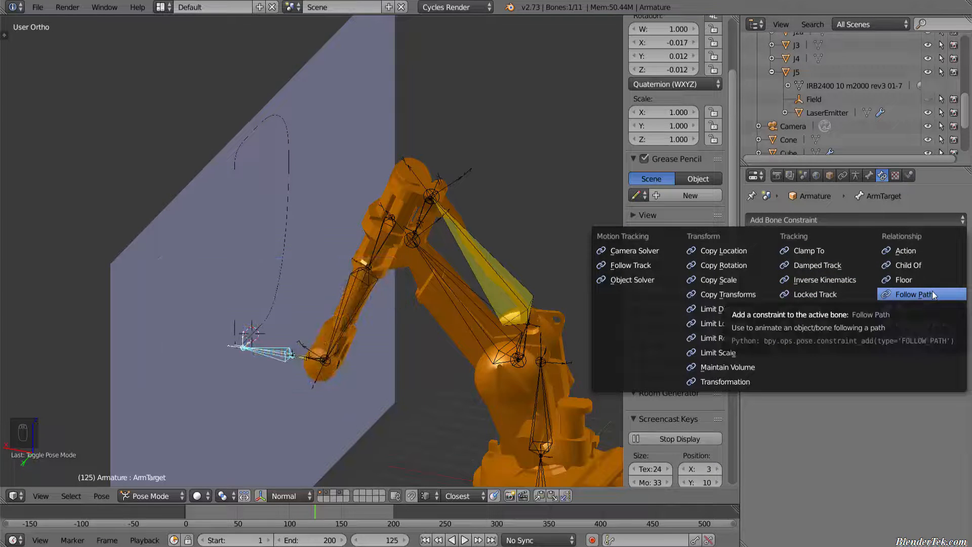
pyautogui.click(932, 293)
pyautogui.click(885, 269)
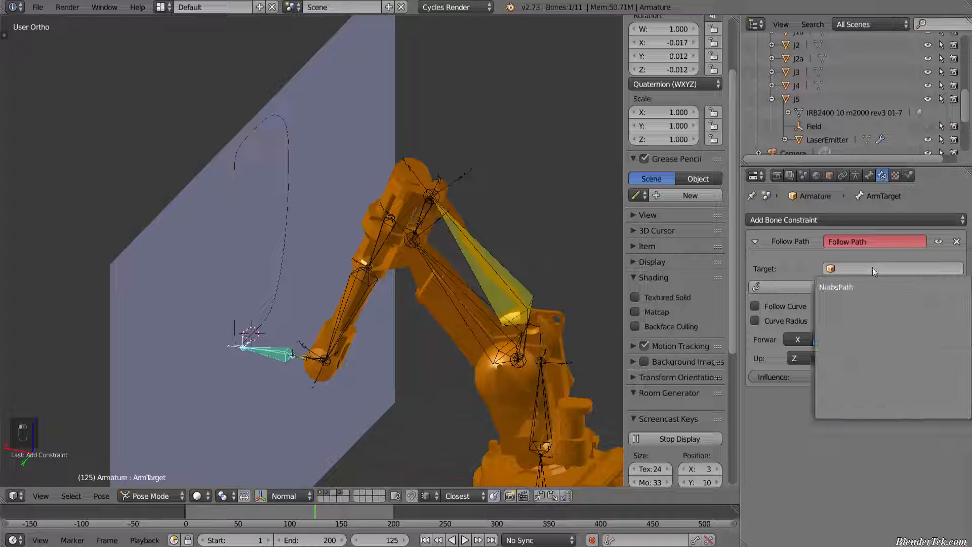
pyautogui.click(850, 287)
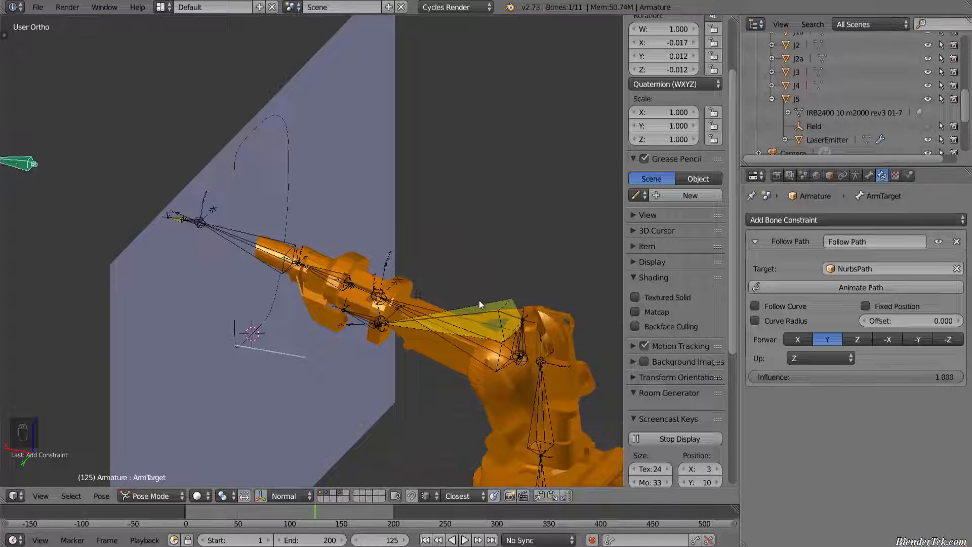
# Step: Create the default path animation from the Follow Path constraint, and expand NurbsPath in the outliner down to its Animation entry
pyautogui.scroll(-2, 358, 268)
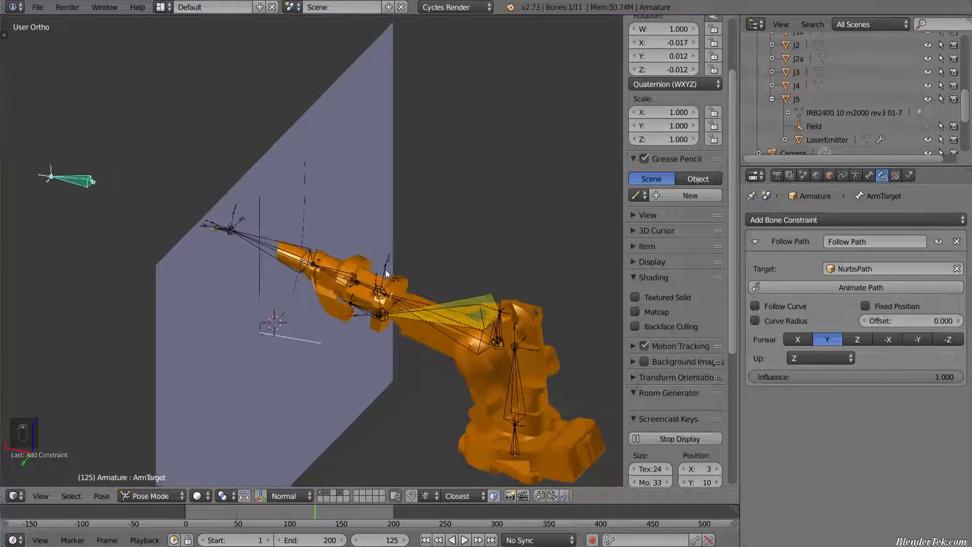
pyautogui.scroll(1, 203, 286)
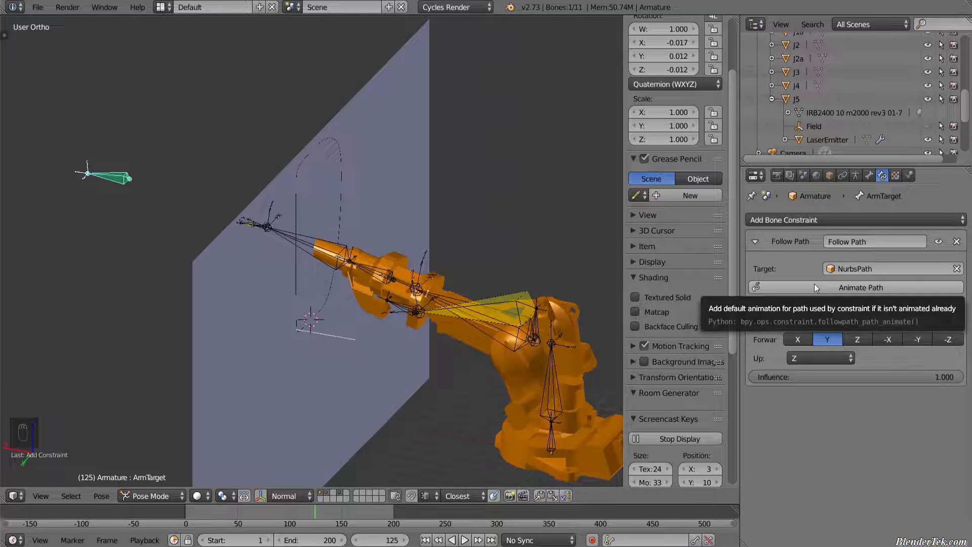
pyautogui.scroll(-4, 812, 107)
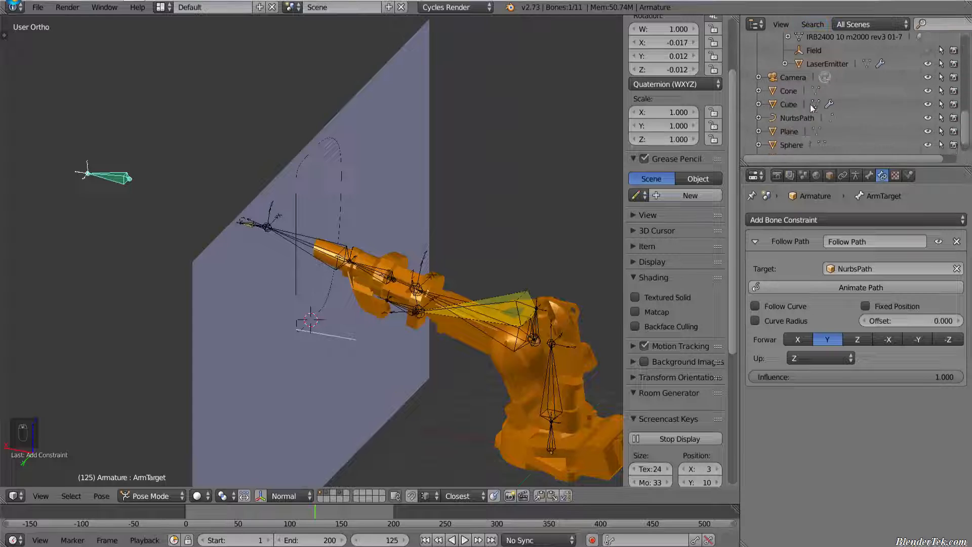
pyautogui.scroll(-2, 806, 111)
pyautogui.click(758, 93)
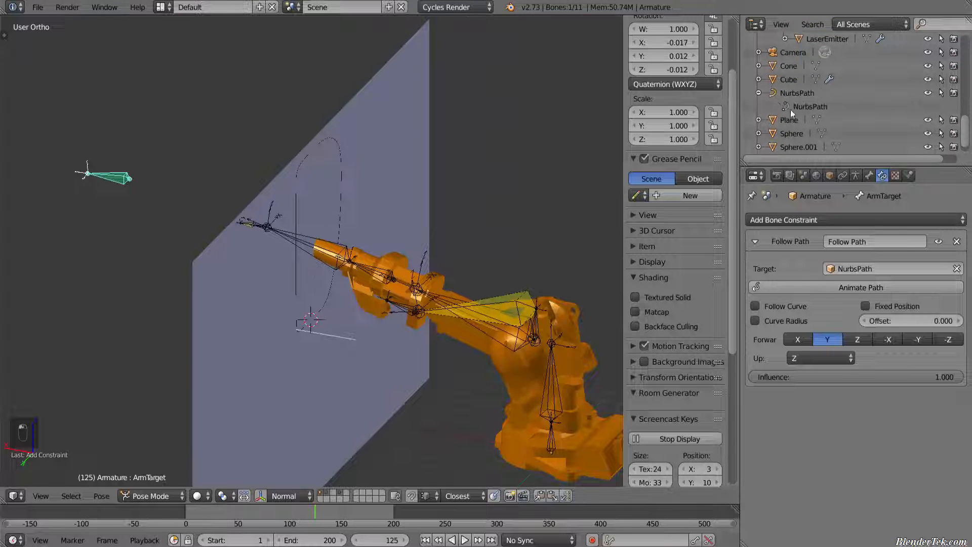
pyautogui.click(836, 288)
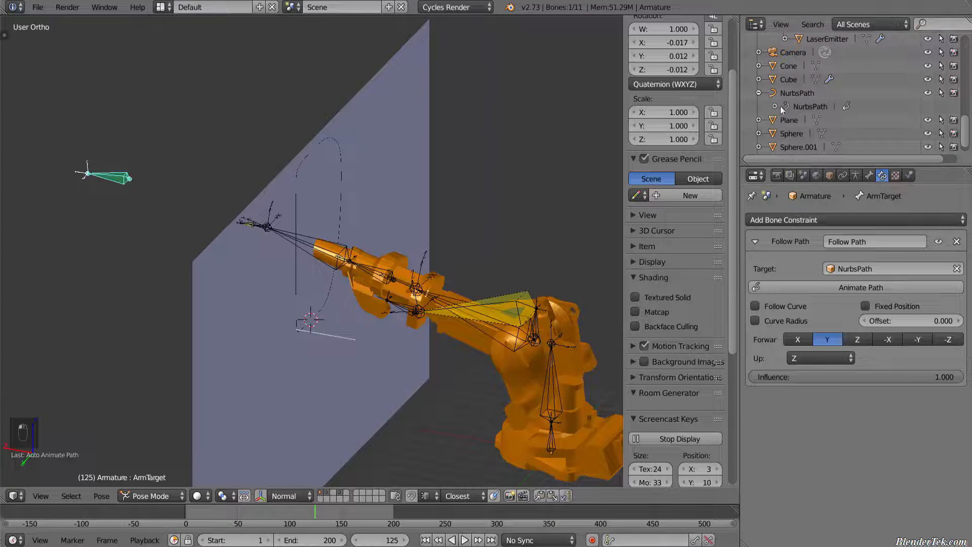
pyautogui.click(775, 107)
pyautogui.scroll(-1, 809, 126)
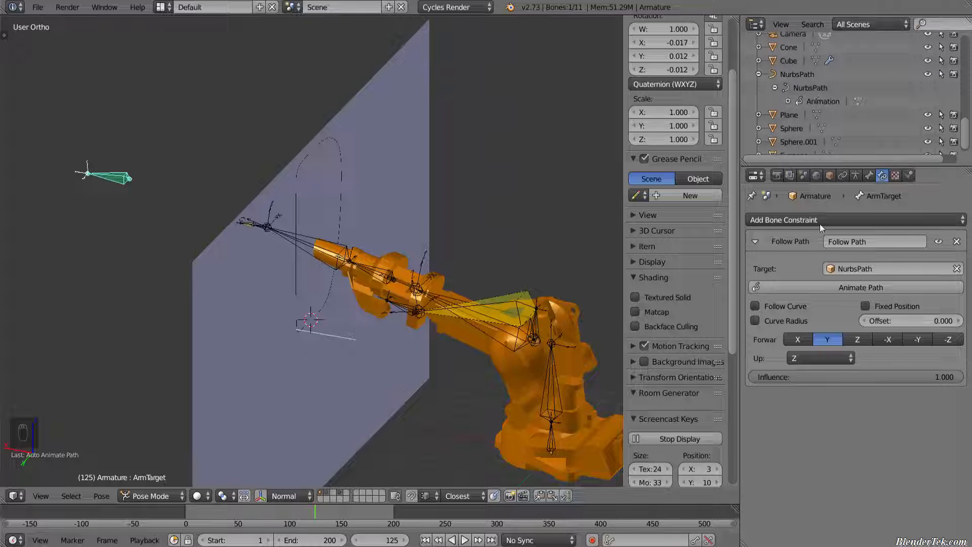
# Step: Go to frame 1 and move the offset ArmTarget bone back to the path's lower corner
pyautogui.moveTo(372, 372); pyautogui.dragTo(394, 348, button='middle')
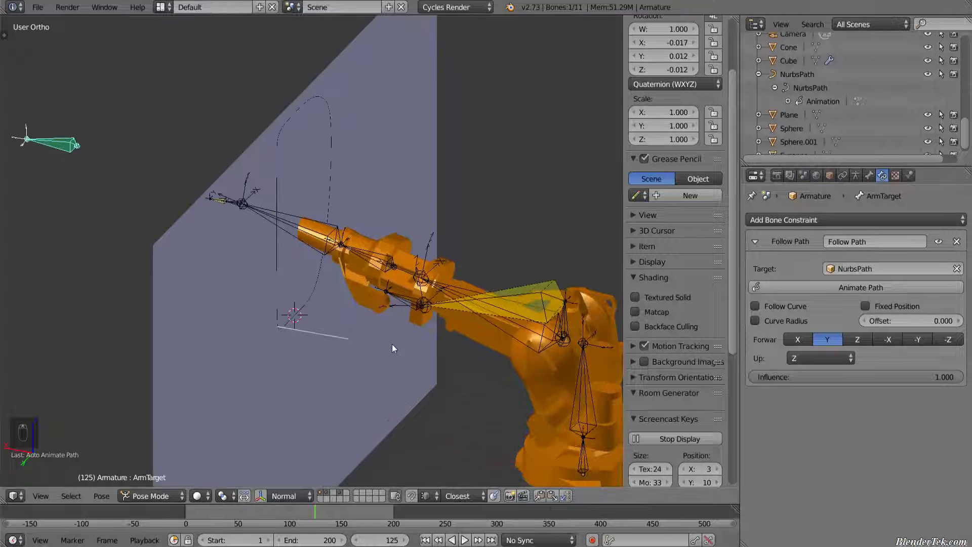
pyautogui.moveTo(217, 507); pyautogui.dragTo(187, 526)
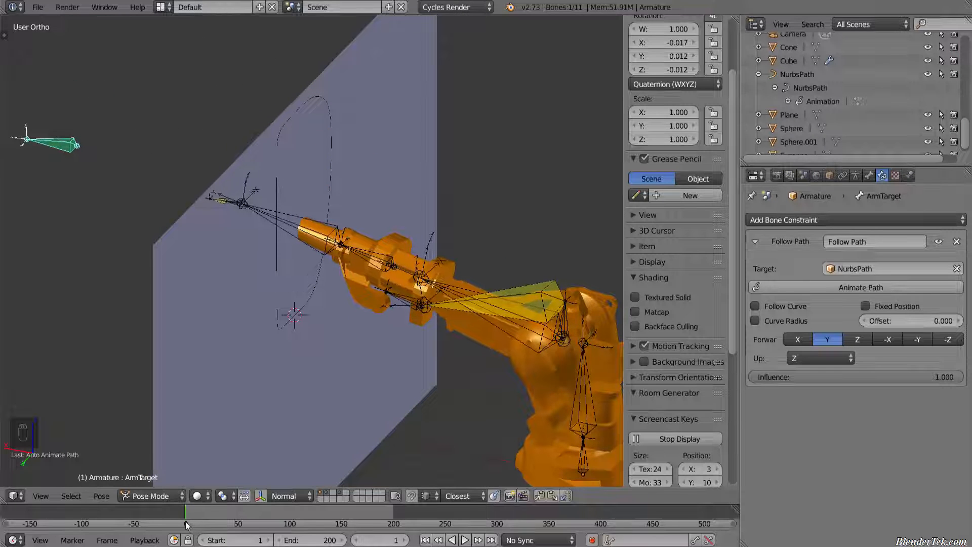
pyautogui.press('g')
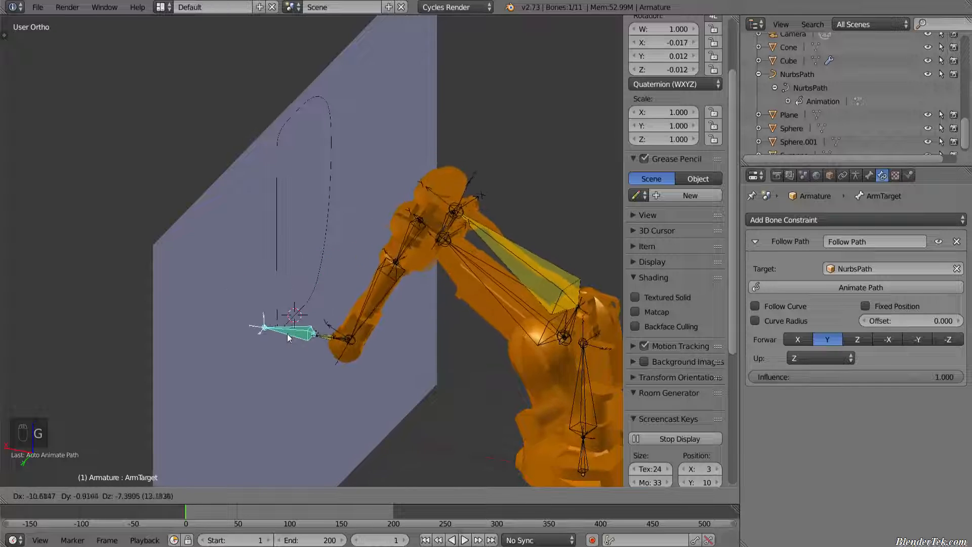
pyautogui.click(269, 326)
pyautogui.moveTo(287, 256); pyautogui.dragTo(270, 352, button='middle')
pyautogui.press('g')
pyautogui.click(267, 298)
# Step: Switch to Object Mode at frame 1, select the NurbsPath curve and open its curve data settings
pyautogui.press('Tab')
pyautogui.press('Tab')
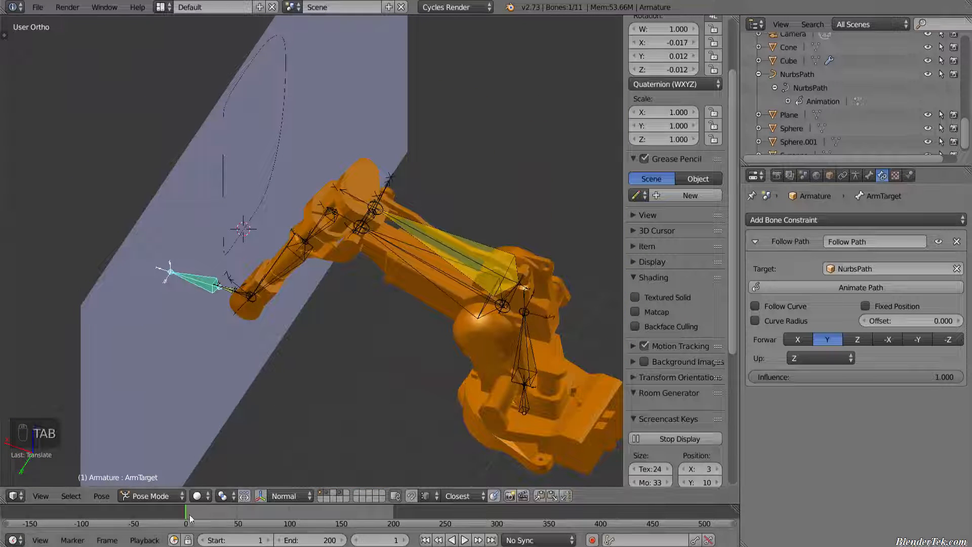
pyautogui.click(208, 495)
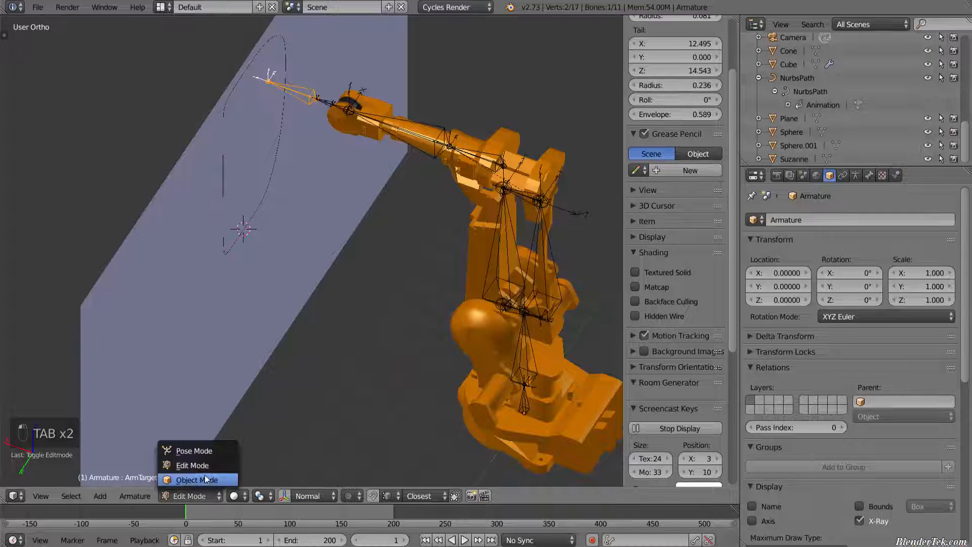
pyautogui.click(207, 479)
pyautogui.click(193, 513)
pyautogui.moveTo(193, 513)
pyautogui.mouseDown()
pyautogui.moveTo(236, 510)
pyautogui.moveTo(264, 527)
pyautogui.moveTo(281, 510)
pyautogui.moveTo(318, 527)
pyautogui.moveTo(392, 527)
pyautogui.moveTo(185, 523)
pyautogui.mouseUp()
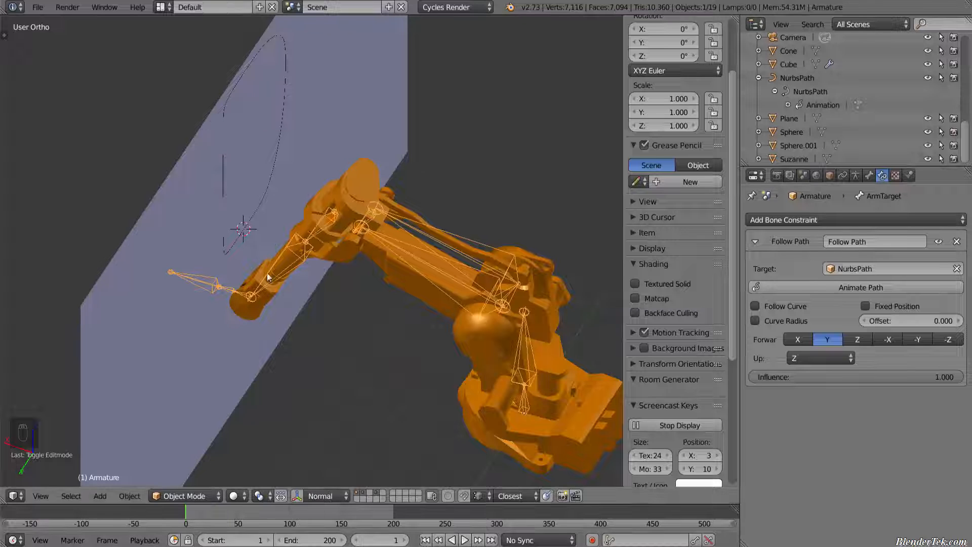
pyautogui.rightClick(257, 201)
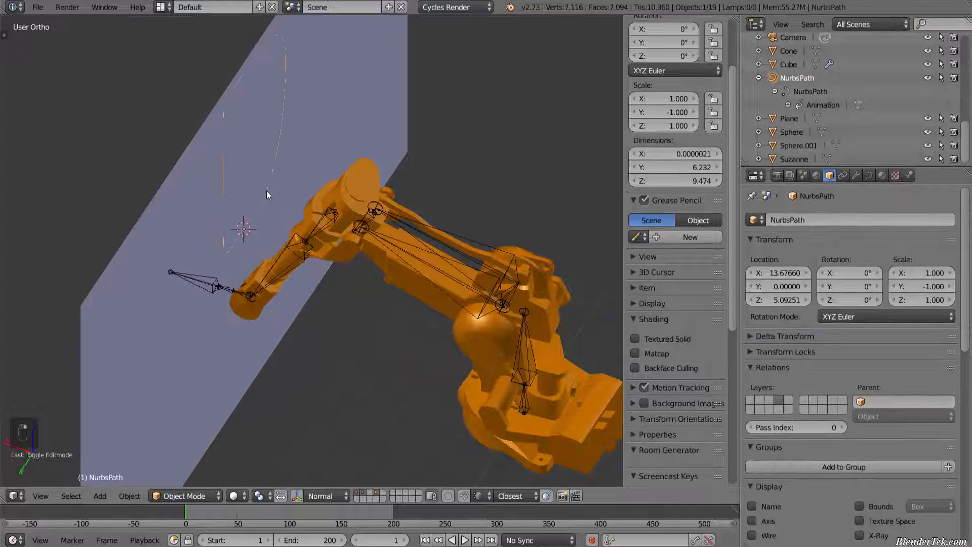
pyautogui.click(865, 178)
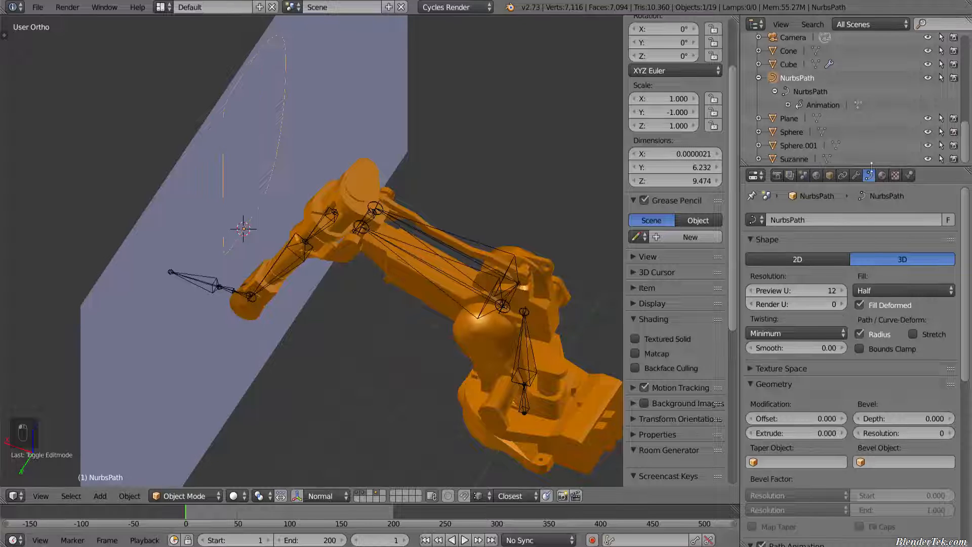
# Step: Set the NurbsPath path animation to 200 frames and scrub the timeline to frame 200
pyautogui.scroll(-10, 814, 369)
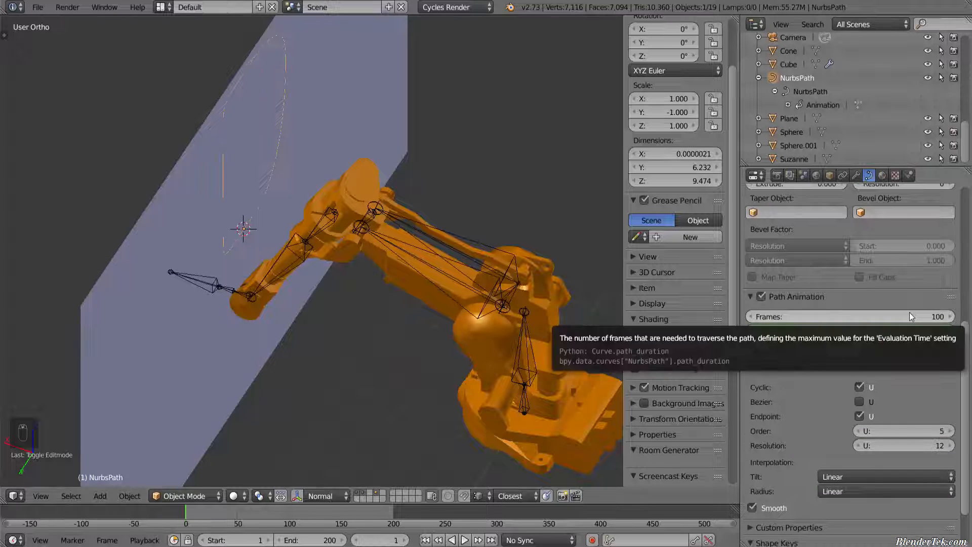
pyautogui.click(909, 312)
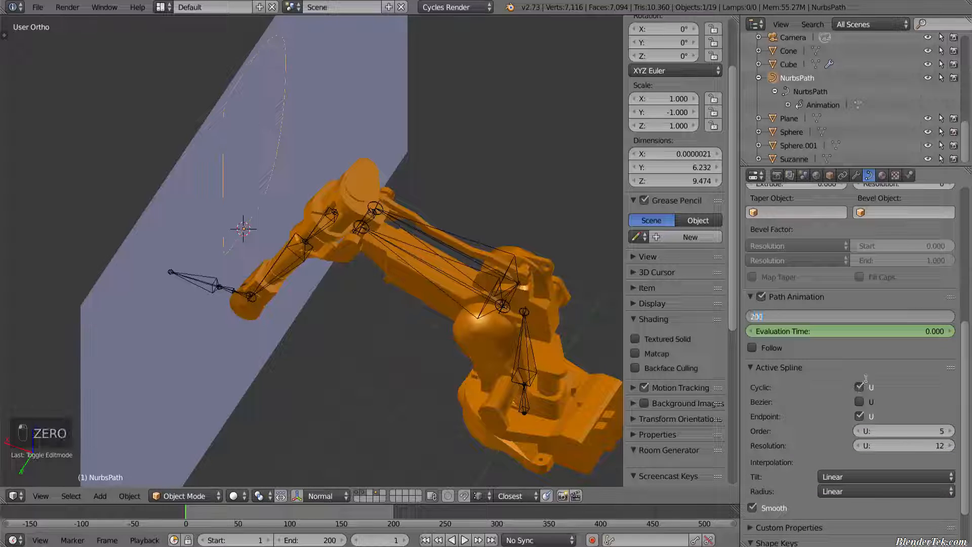
pyautogui.moveTo(187, 519); pyautogui.dragTo(394, 513)
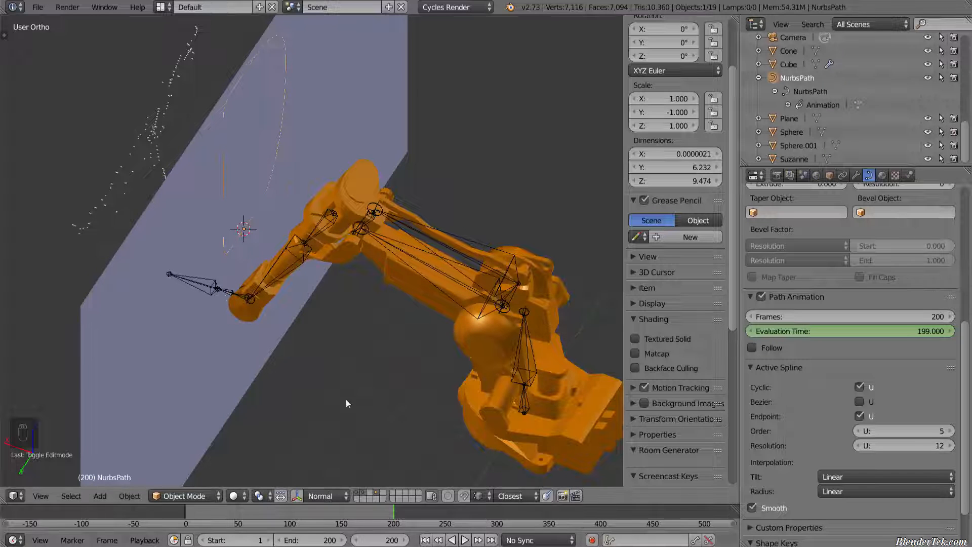
# Step: Examine the emitted particle trail and the wall plane from the side at frame 200, and scrub back to frame 28
pyautogui.scroll(-2, 307, 335)
pyautogui.moveTo(315, 341); pyautogui.dragTo(107, 308, button='middle')
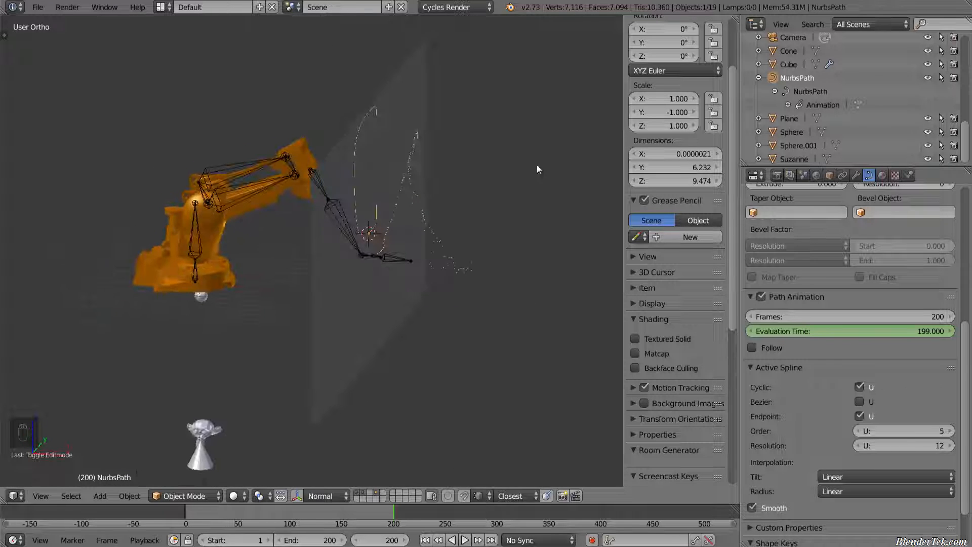
pyautogui.scroll(3, 371, 233)
pyautogui.scroll(3, 364, 242)
pyautogui.scroll(-5, 313, 309)
pyautogui.scroll(3, 239, 320)
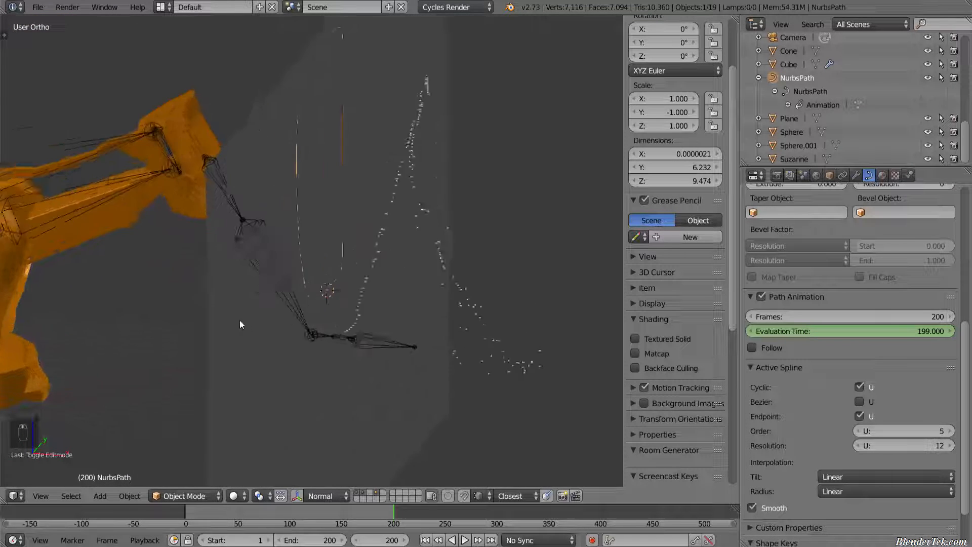
pyautogui.moveTo(239, 320); pyautogui.dragTo(268, 330, button='middle')
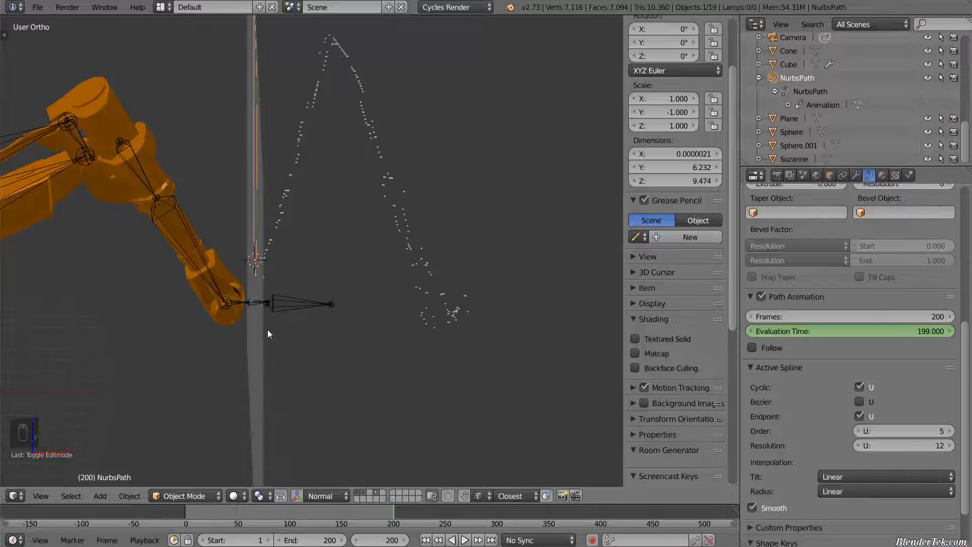
pyautogui.click(348, 509)
pyautogui.moveTo(349, 508); pyautogui.dragTo(215, 522)
pyautogui.scroll(-5, 152, 272)
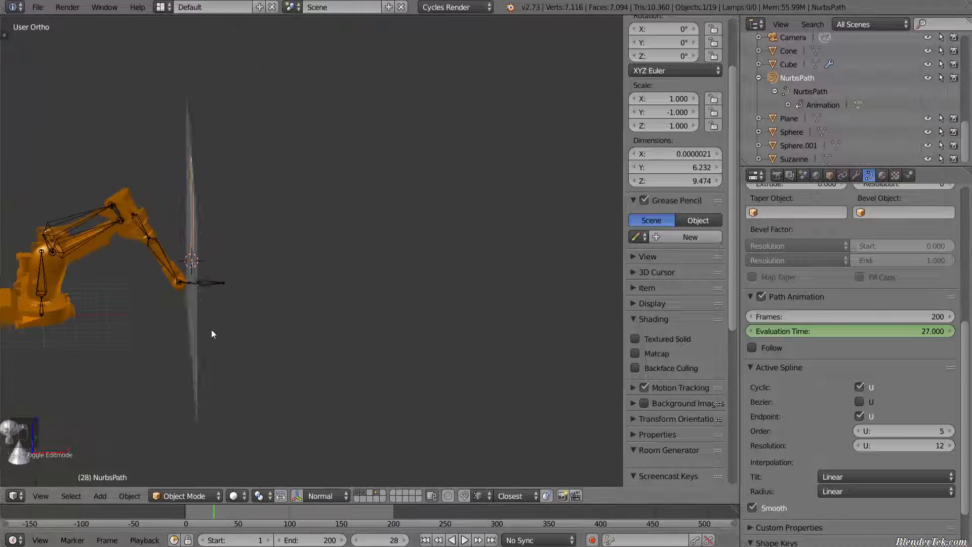
# Step: Switch the viewport to Rendered shading facing the arm and wall, and scrub the animation to frame 81
pyautogui.moveTo(211, 329); pyautogui.dragTo(399, 284, button='middle')
pyautogui.scroll(6, 398, 284)
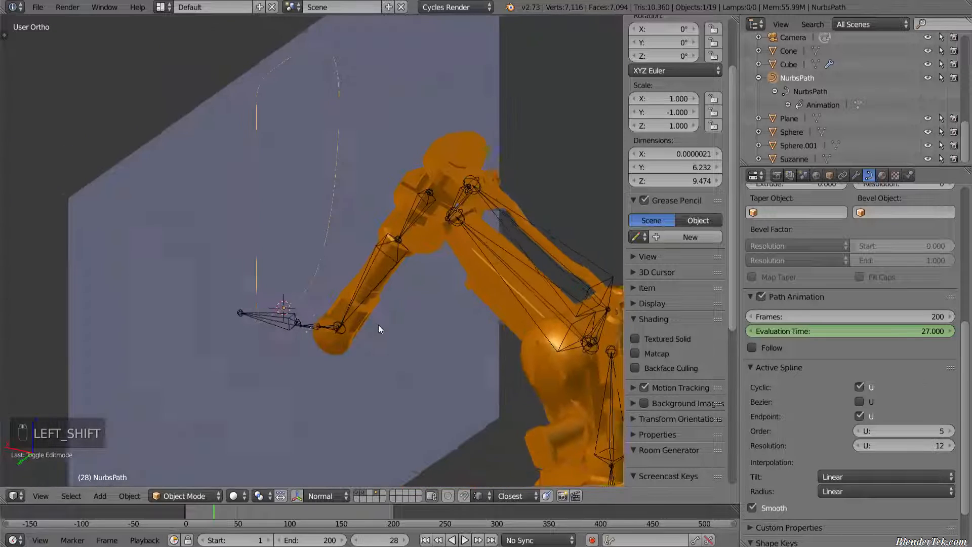
pyautogui.moveTo(380, 329); pyautogui.dragTo(354, 350, button='middle')
pyautogui.click(238, 496)
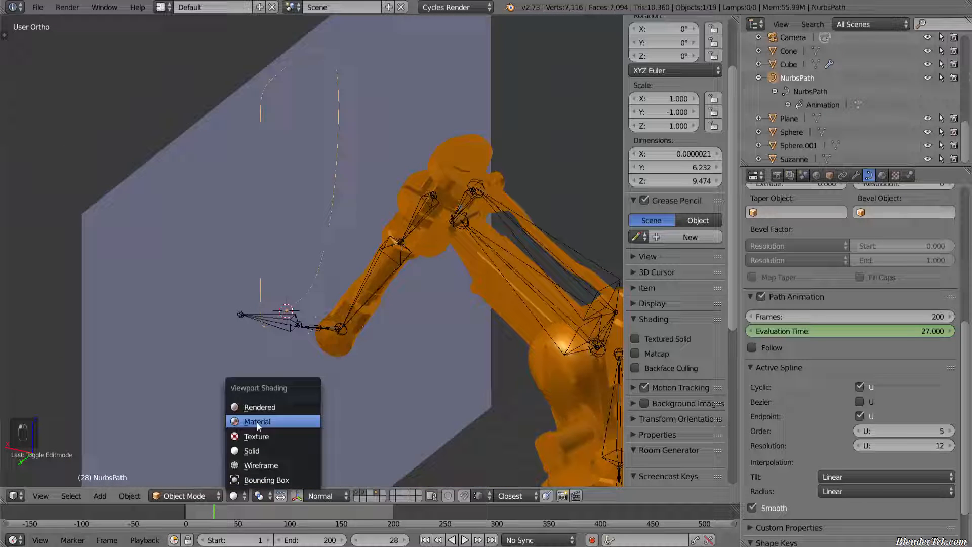
pyautogui.click(324, 398)
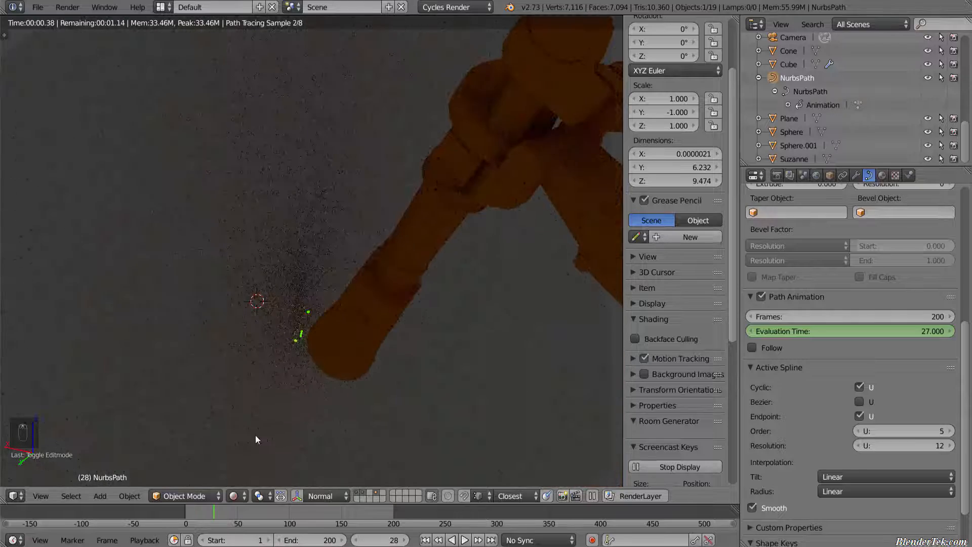
pyautogui.moveTo(230, 506); pyautogui.dragTo(269, 509)
pyautogui.scroll(-4, 337, 344)
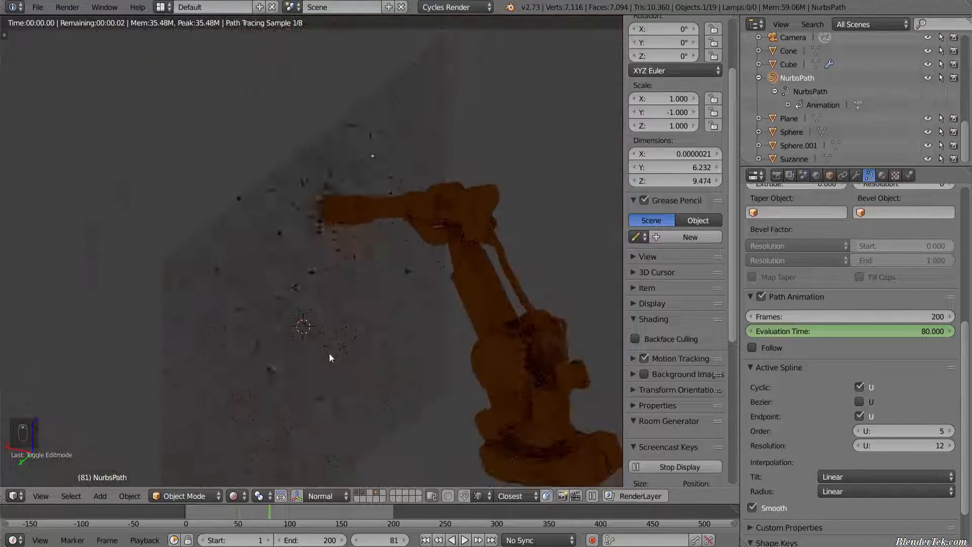
# Step: Move the wall Plane farther away from the robot arm's tip and scrub back to frame 59
pyautogui.rightClick(329, 353)
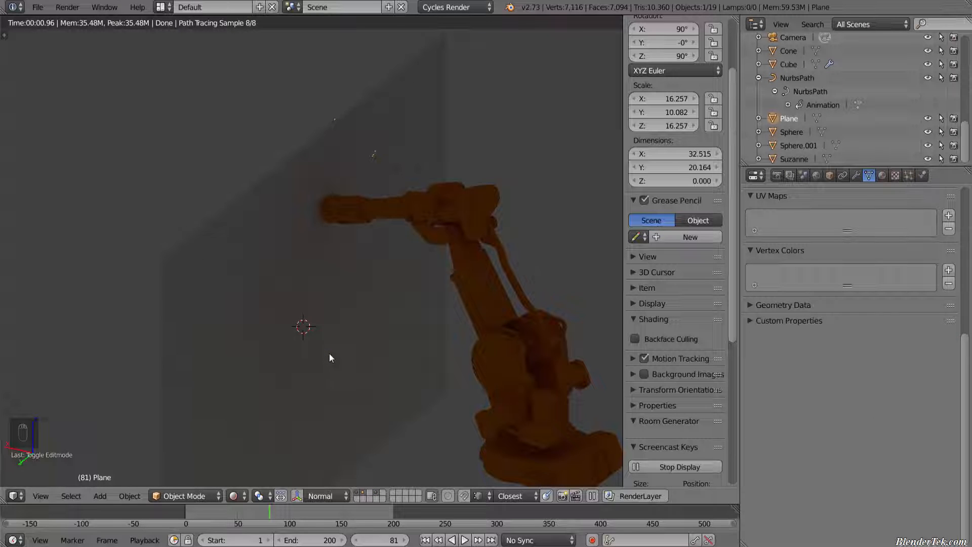
pyautogui.press('g')
pyautogui.click(224, 331)
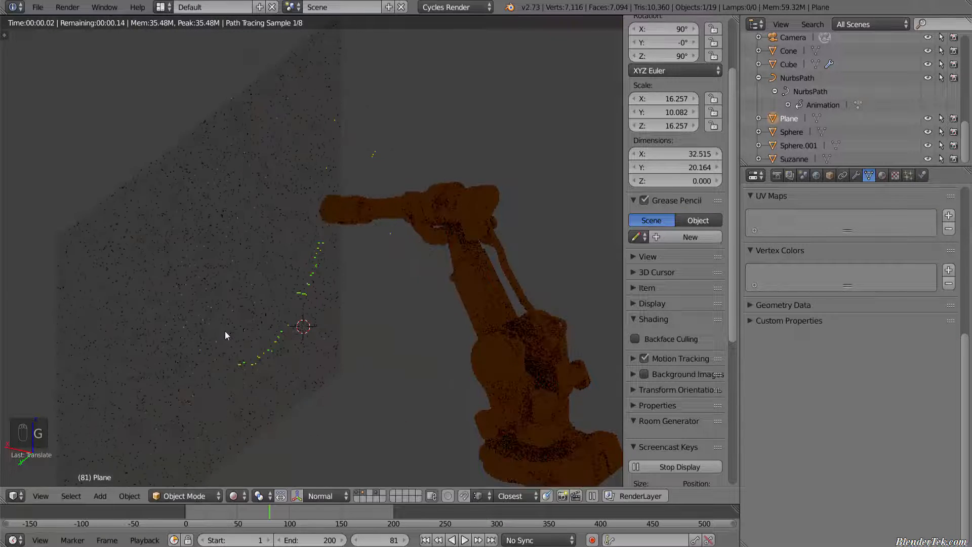
pyautogui.moveTo(273, 517); pyautogui.dragTo(247, 517)
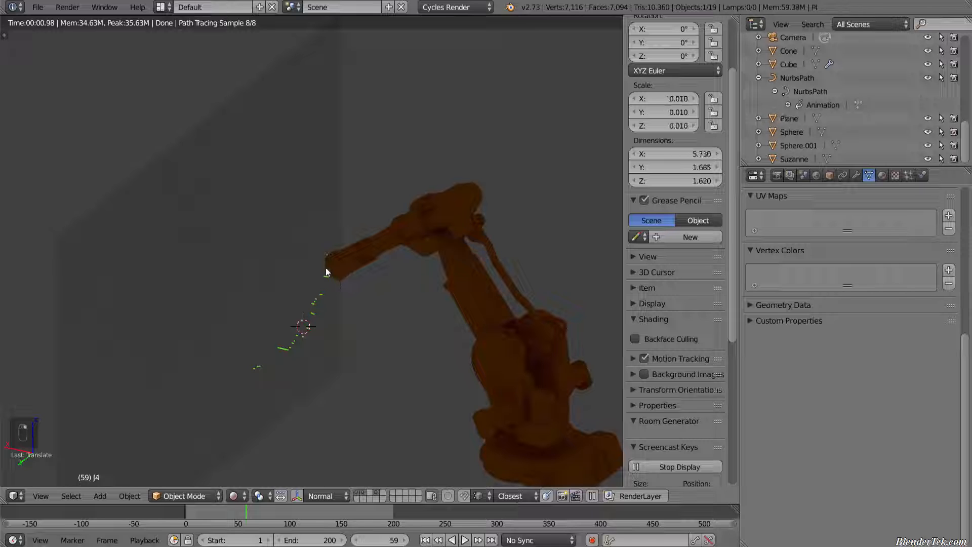
# Step: Raise the LaserEmitter particle system's Normal velocity to 75.340 and scrub the animation to frame 78
pyautogui.scroll(5, 809, 105)
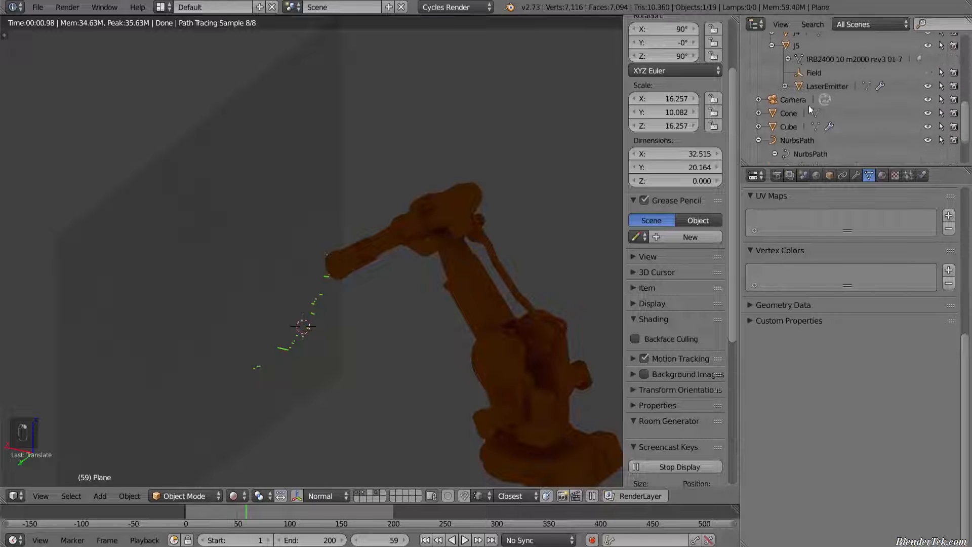
pyautogui.click(821, 129)
pyautogui.click(908, 176)
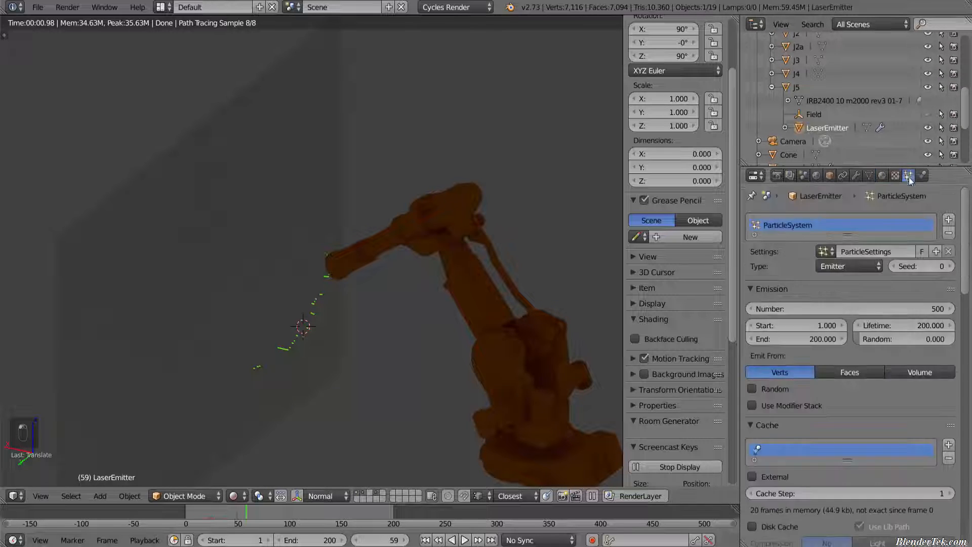
pyautogui.scroll(-20, 818, 409)
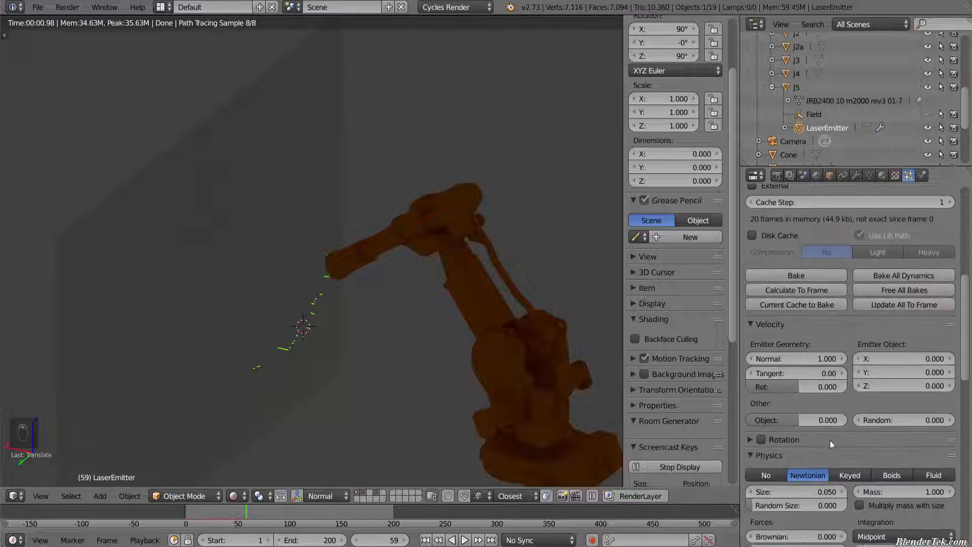
pyautogui.scroll(-6, 825, 448)
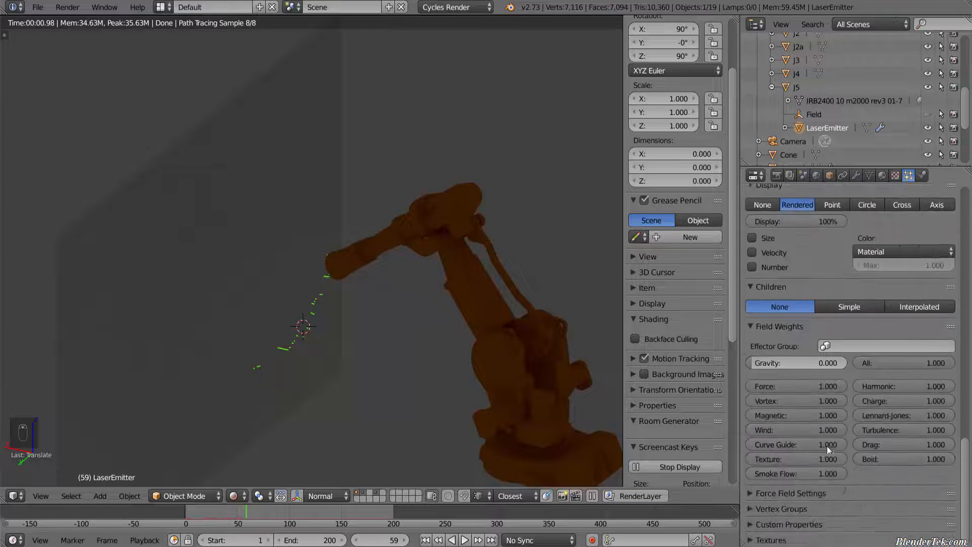
pyautogui.scroll(7, 827, 446)
pyautogui.scroll(8, 825, 412)
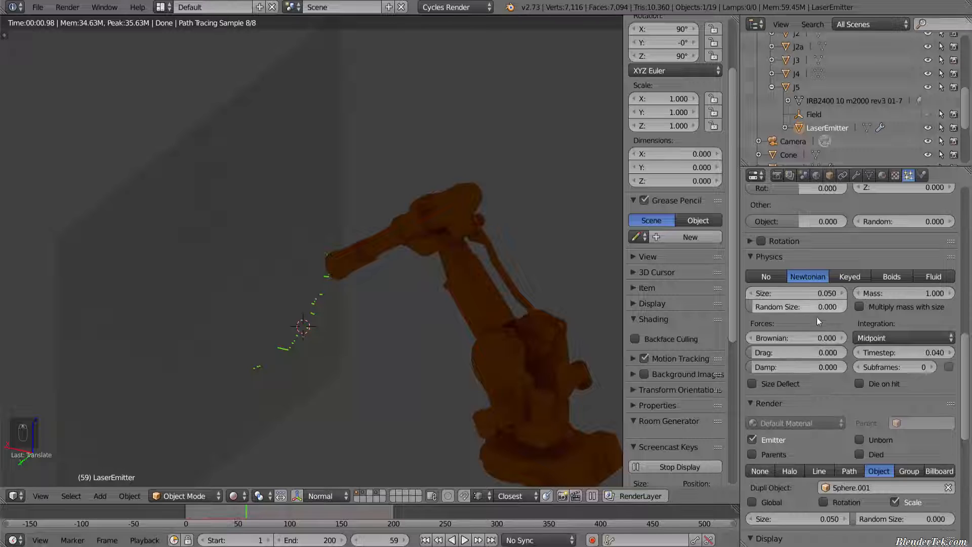
pyautogui.scroll(9, 818, 344)
pyautogui.moveTo(814, 347); pyautogui.dragTo(937, 347)
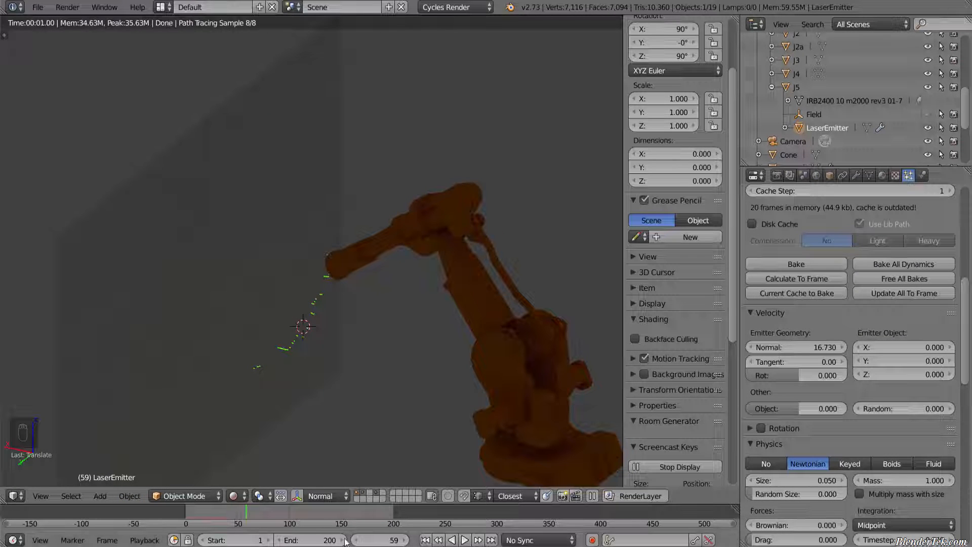
pyautogui.moveTo(238, 518)
pyautogui.mouseDown()
pyautogui.moveTo(162, 525)
pyautogui.moveTo(254, 517)
pyautogui.mouseUp()
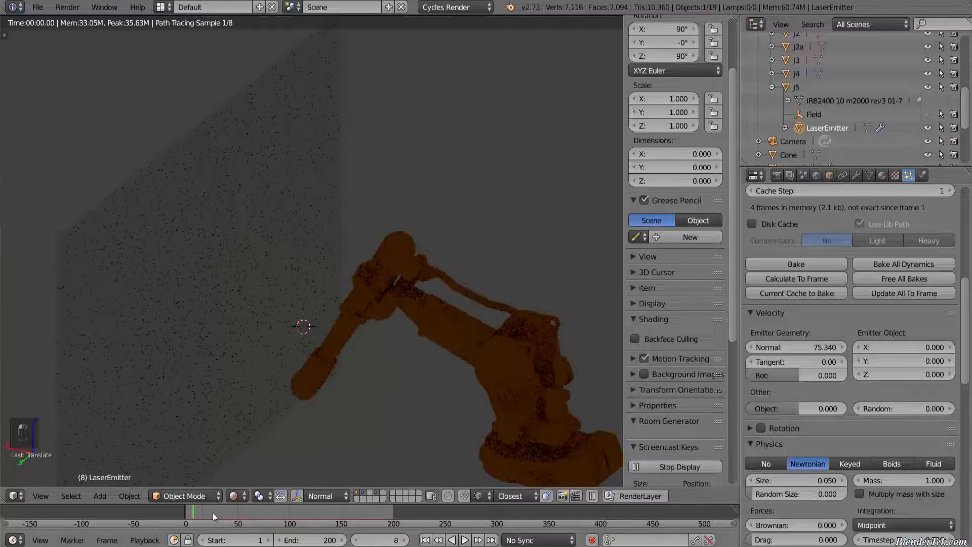
pyautogui.moveTo(213, 512); pyautogui.dragTo(267, 509)
# Step: Set the LaserEmitter particle number to 5000 and lifetime to 21.800, and bake all dynamics
pyautogui.scroll(10, 858, 334)
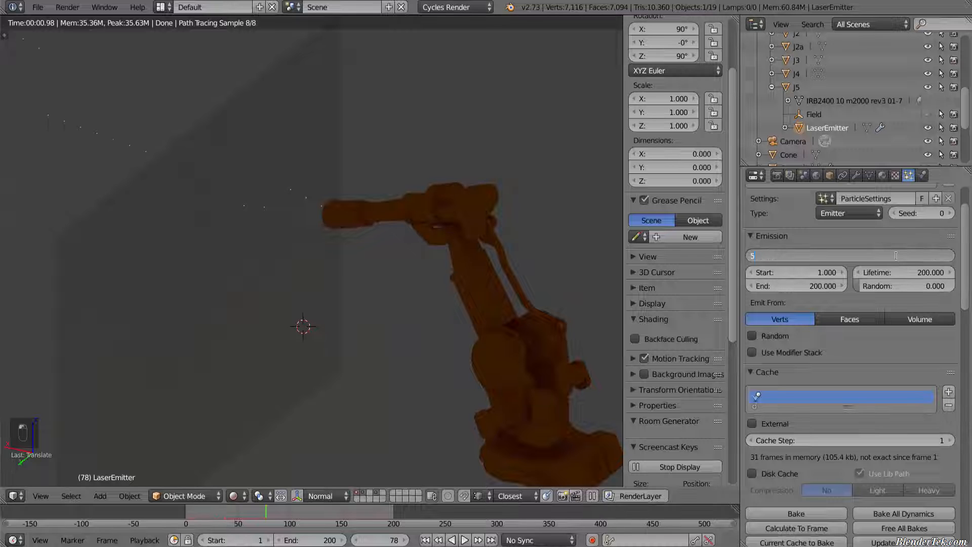
pyautogui.press('Return')
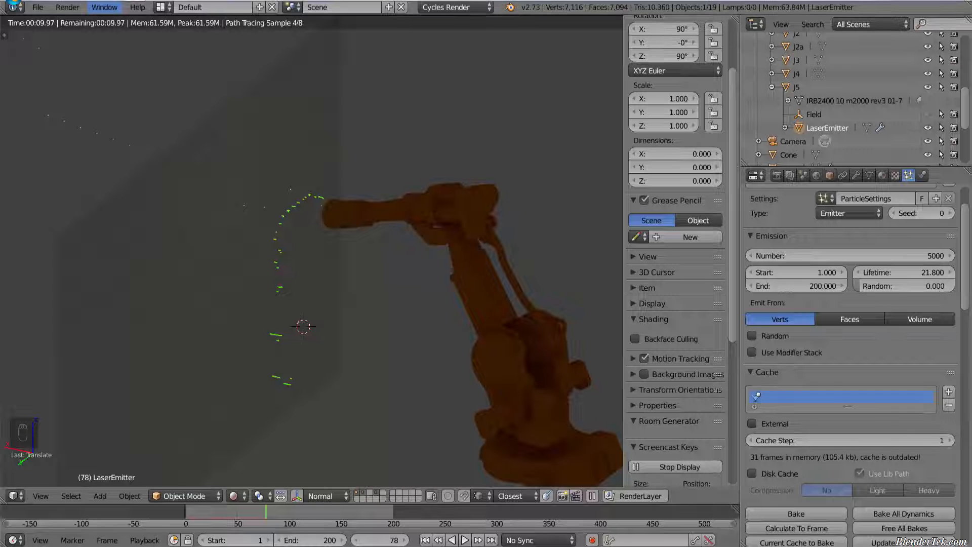
# Step: Review the baked beam up to frame 200, play through the D-shaped path animation in the other Blender file, and return to frame 143
pyautogui.click(294, 527)
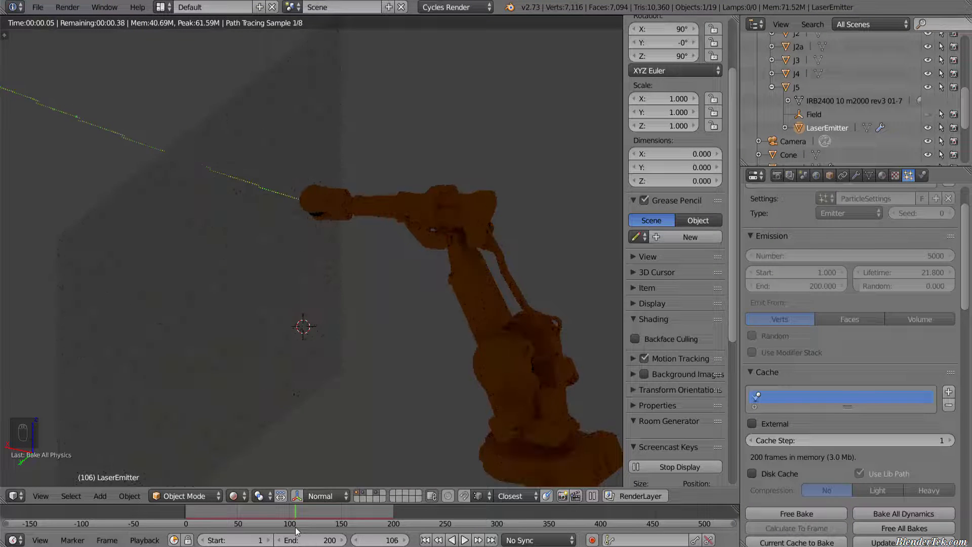
pyautogui.moveTo(296, 527); pyautogui.dragTo(387, 512)
pyautogui.moveTo(387, 512); pyautogui.dragTo(394, 512)
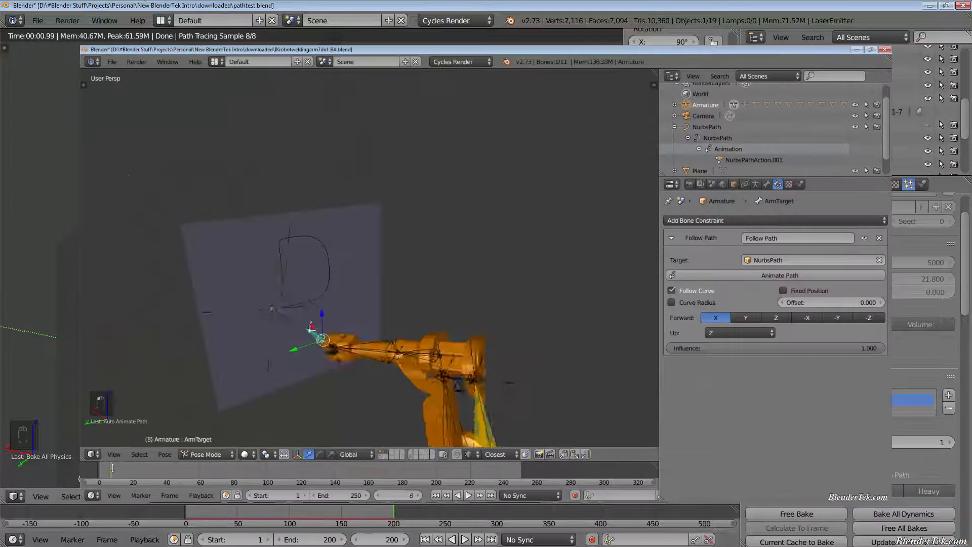
pyautogui.moveTo(109, 468); pyautogui.dragTo(123, 468)
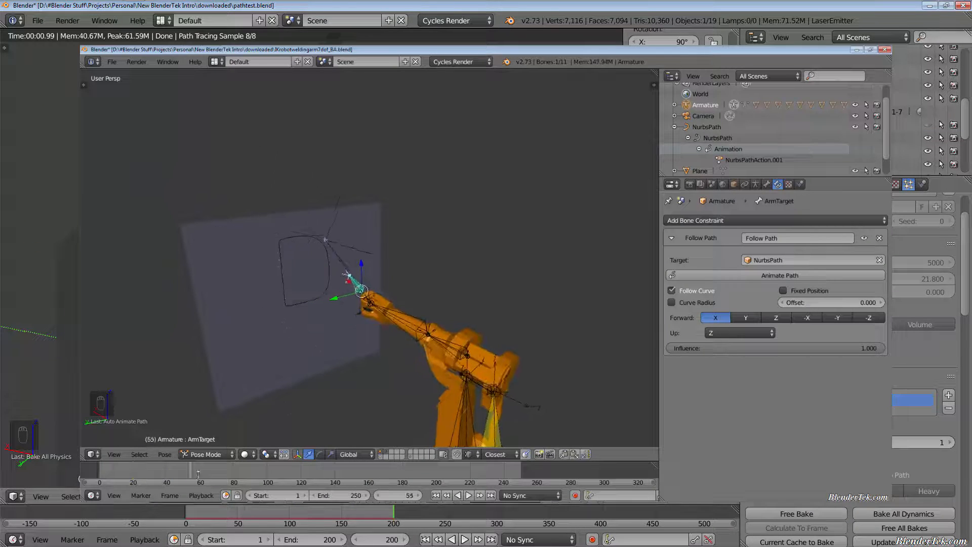
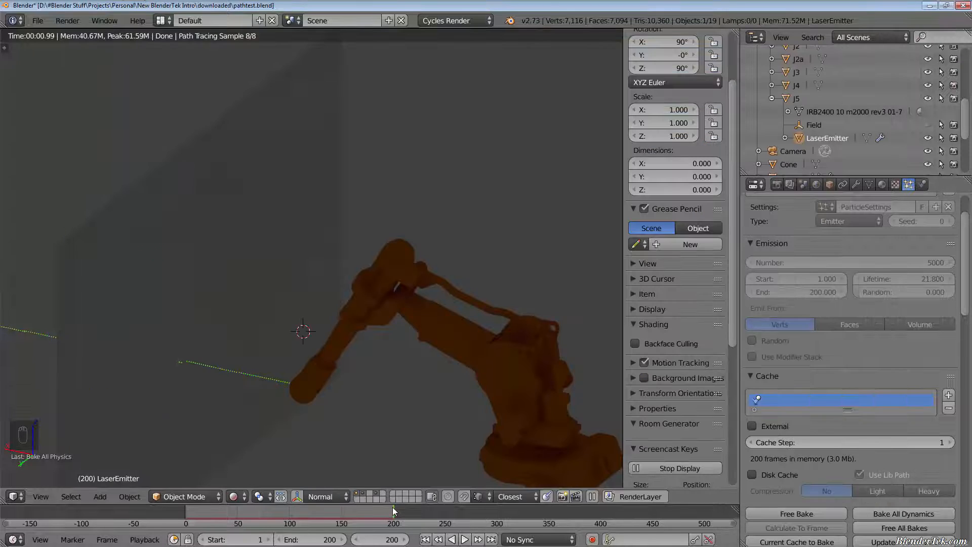
pyautogui.moveTo(393, 506); pyautogui.dragTo(334, 524)
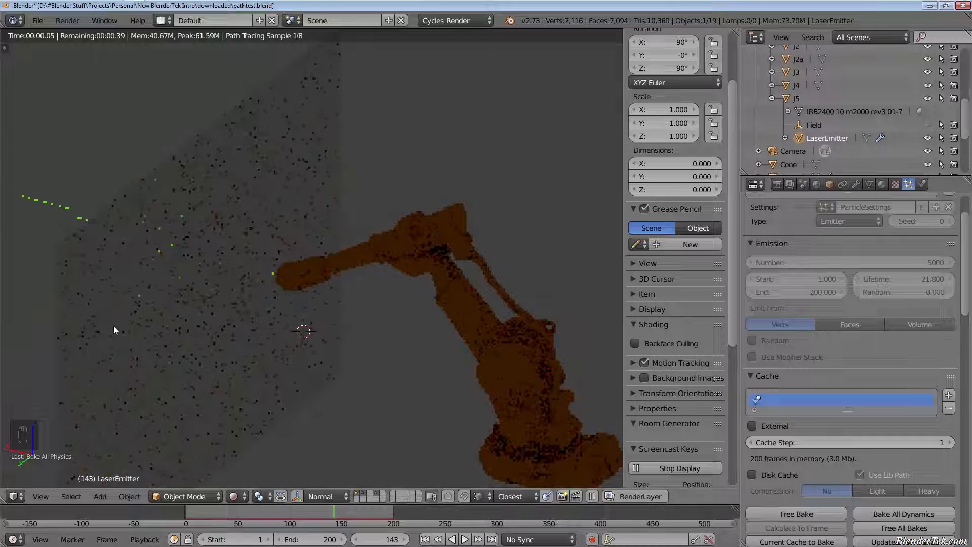
# Step: Save pathtest.blend and start a new scene from the start-up file, viewed from the top
pyautogui.click(37, 20)
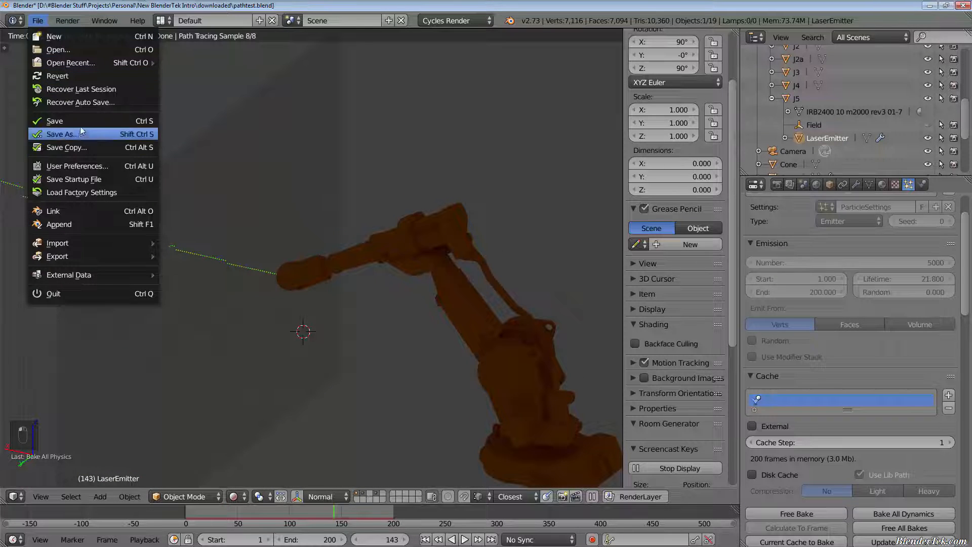
pyautogui.click(37, 20)
pyautogui.click(49, 36)
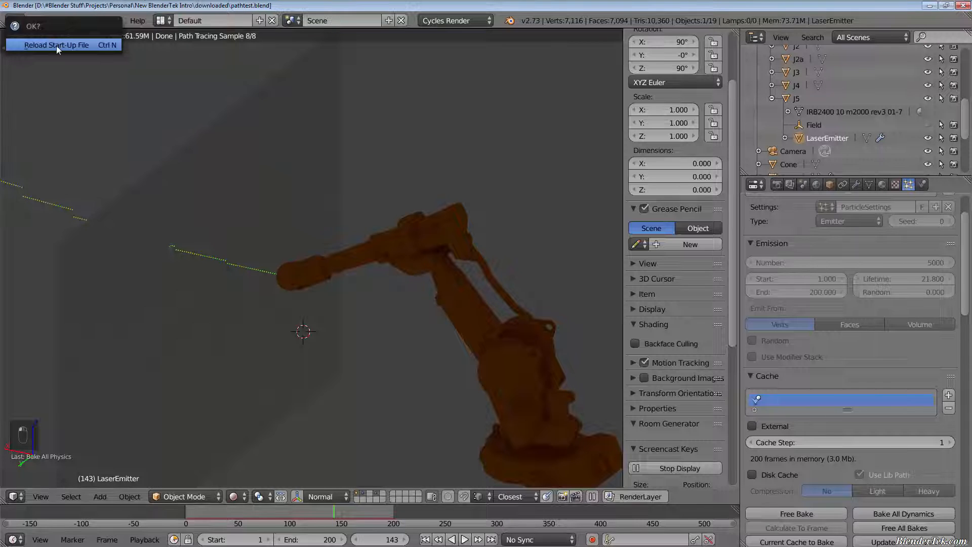
pyautogui.click(57, 46)
pyautogui.press('g')
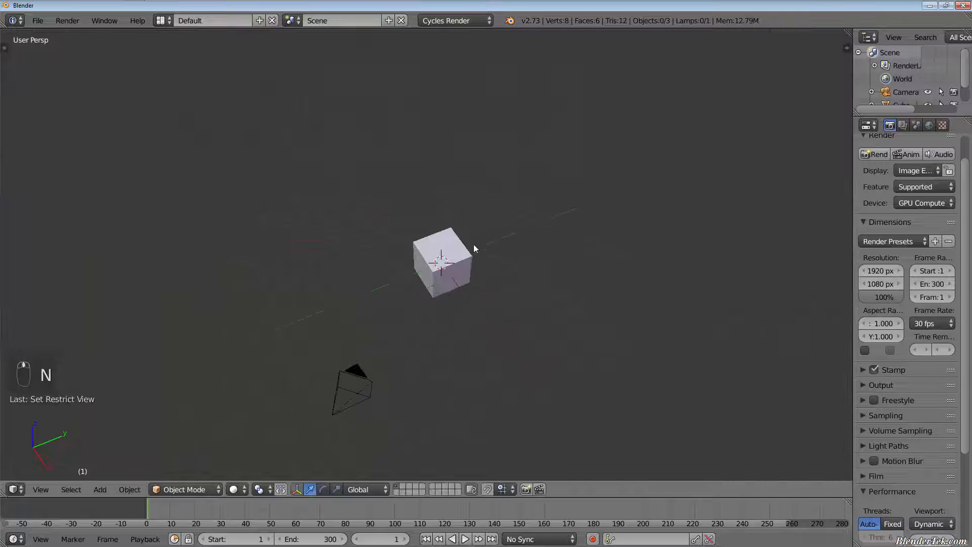
pyautogui.press('KP_7')
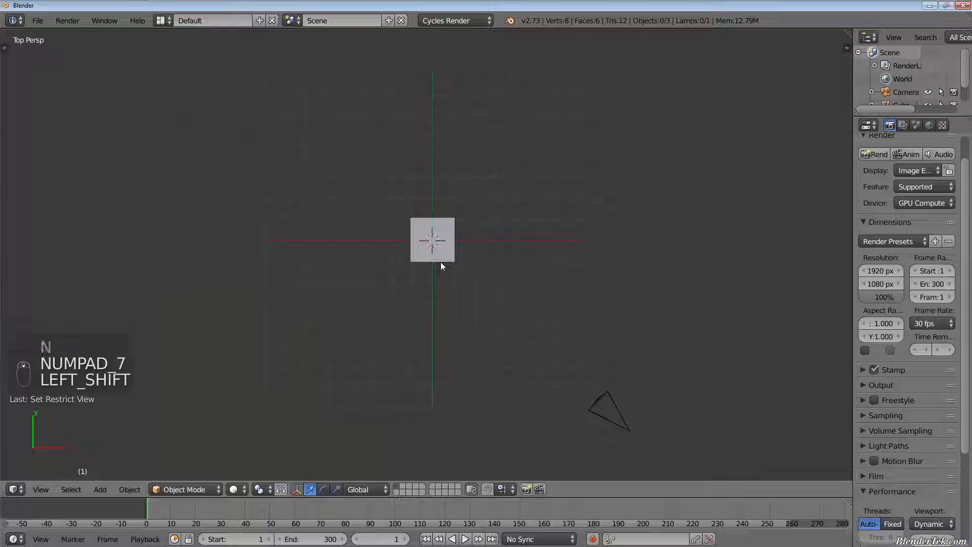
pyautogui.hotkey('shift', 'a')
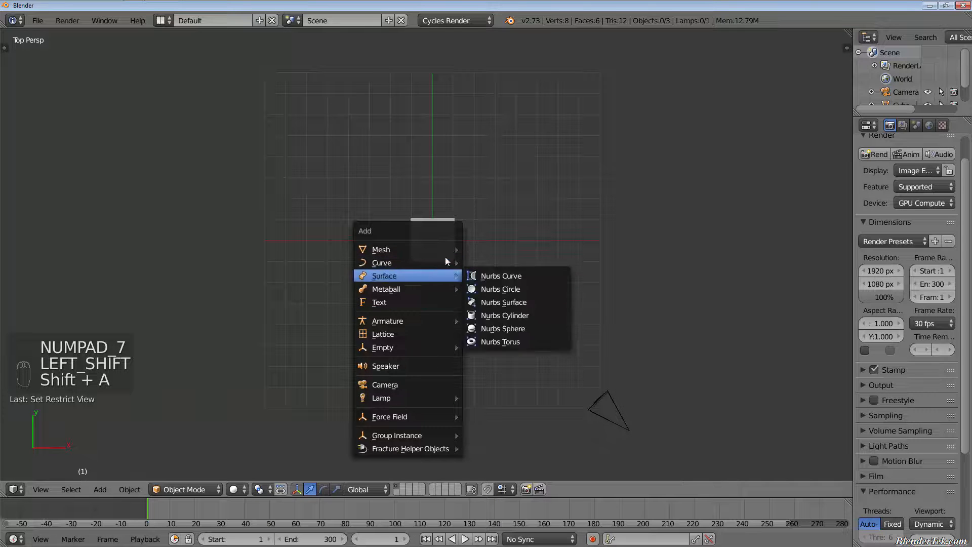
pyautogui.moveTo(445, 263)
pyautogui.click(540, 307)
pyautogui.hotkey('ctrl', 'z')
# Step: Add a NURBS circle and scale it up into a wide ring around the cube
pyautogui.hotkey('shift', 'a')
pyautogui.moveTo(411, 241)
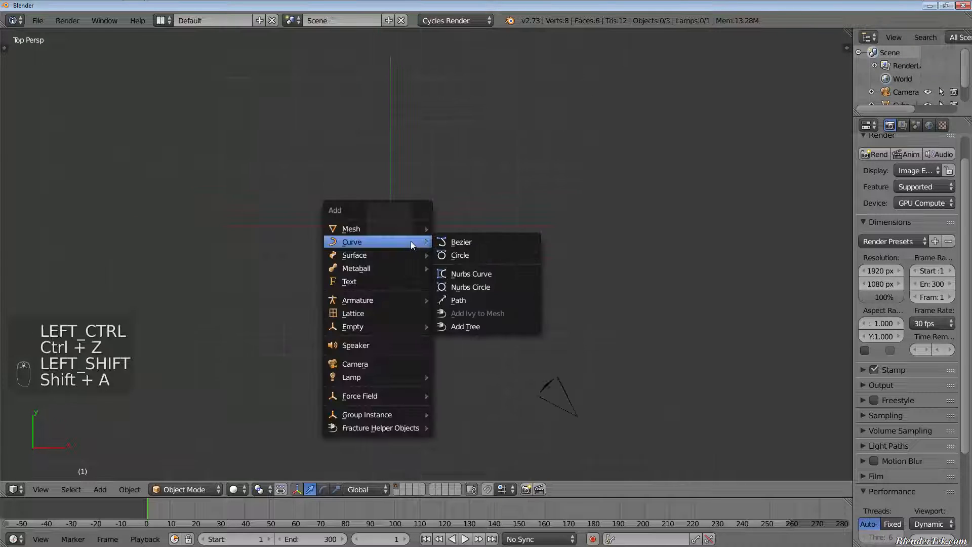
pyautogui.click(506, 286)
pyautogui.press('s')
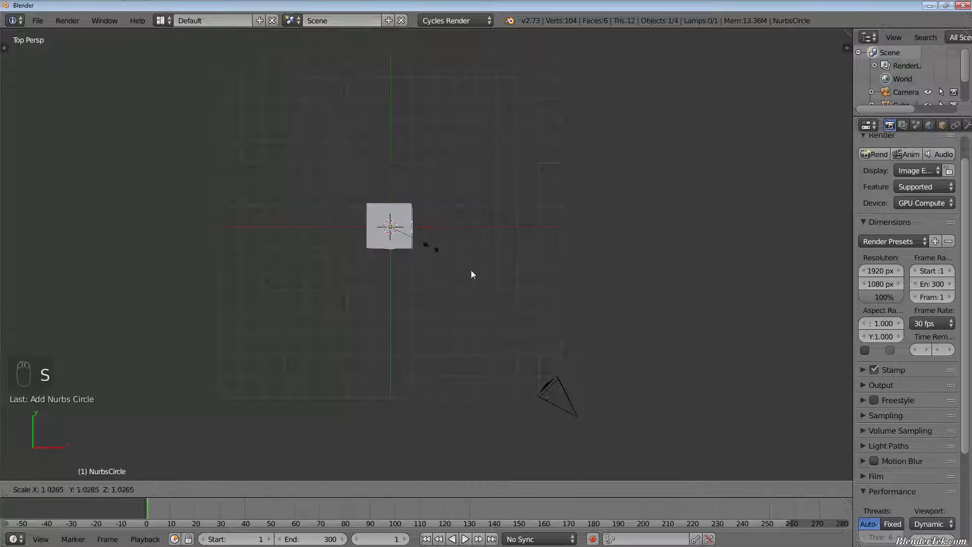
pyautogui.click(765, 394)
pyautogui.moveTo(547, 369); pyautogui.dragTo(533, 282, button='middle')
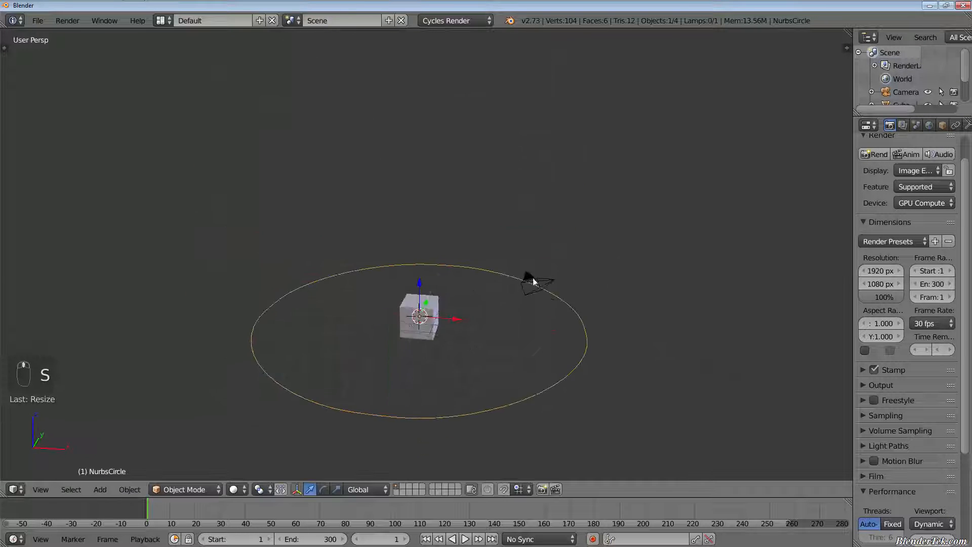
pyautogui.moveTo(419, 349); pyautogui.dragTo(459, 372, button='middle')
# Step: Snap the 3D cursor to the NURBS circle's control point at the near end of the green axis
pyautogui.press('Tab')
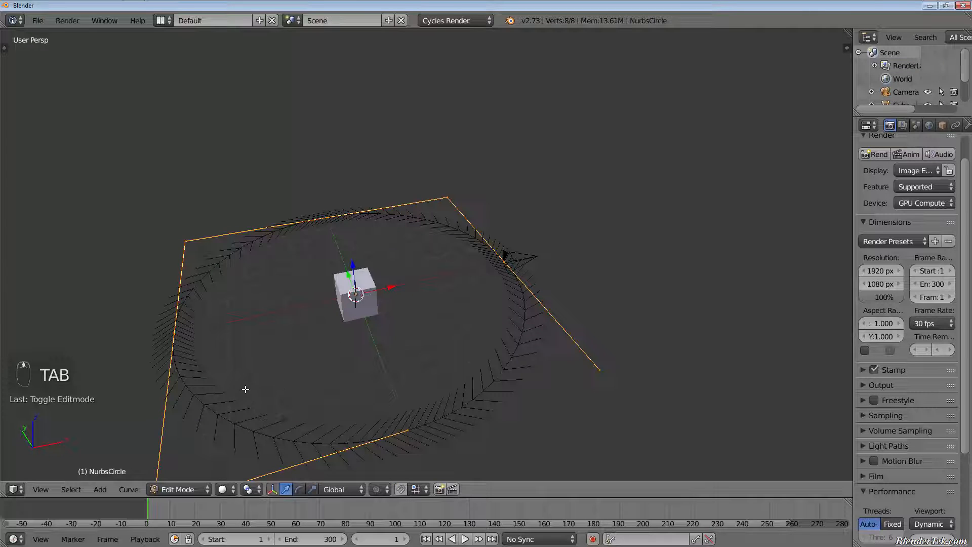
pyautogui.keyDown('shift'); pyautogui.moveTo(246, 389); pyautogui.dragTo(291, 336, button='middle'); pyautogui.keyUp('shift')
pyautogui.rightClick(464, 373)
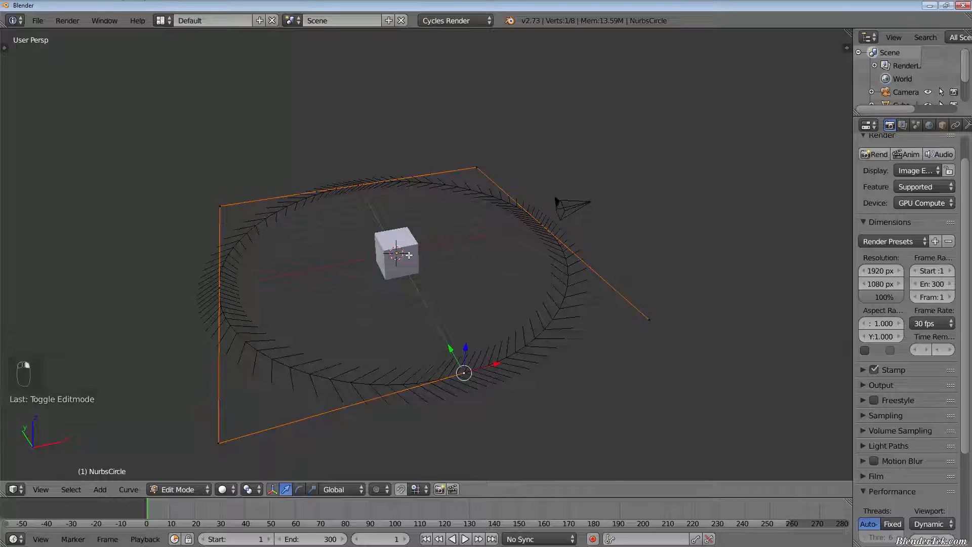
pyautogui.hotkey('shift', 's')
pyautogui.click(436, 298)
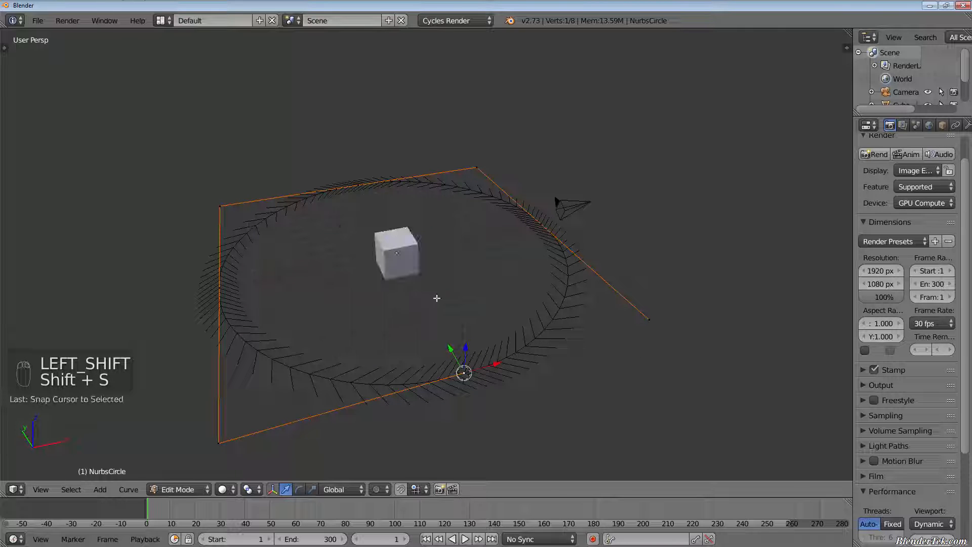
# Step: Leave the curve's edit mode and snap the cube to the 3D cursor on the circle
pyautogui.press('Tab')
pyautogui.rightClick(406, 256)
pyautogui.hotkey('shift', 's')
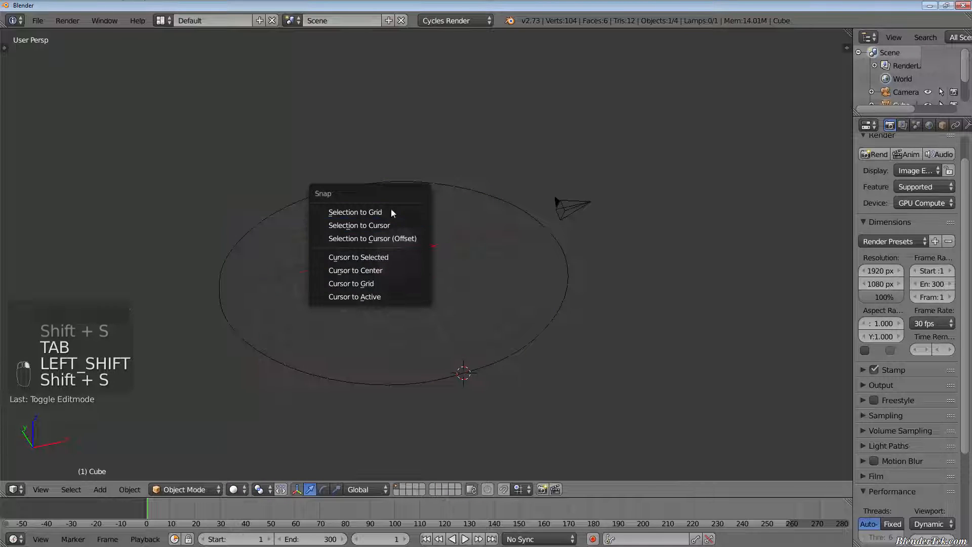
pyautogui.click(398, 225)
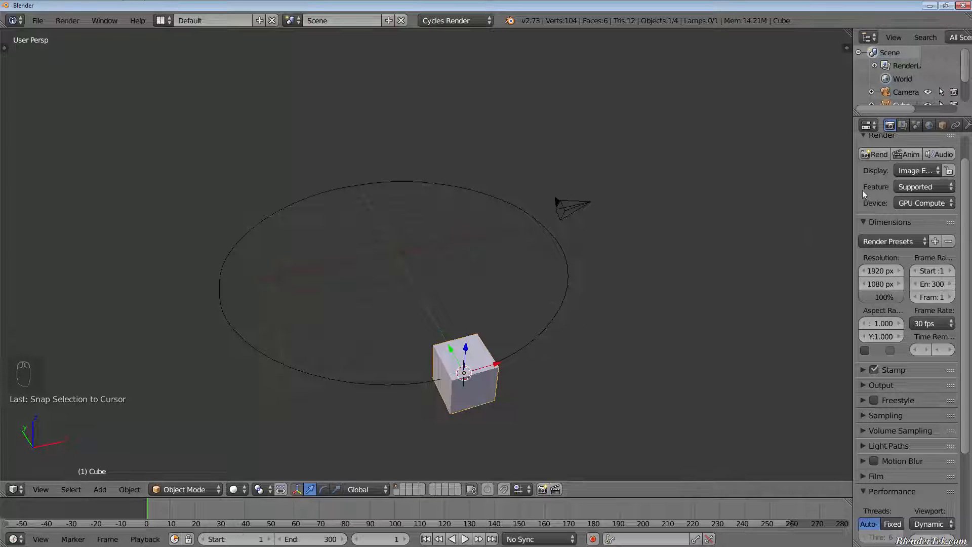
# Step: Add a Follow Path constraint to the cube with NurbsCircle as its target
pyautogui.moveTo(853, 190); pyautogui.dragTo(710, 184)
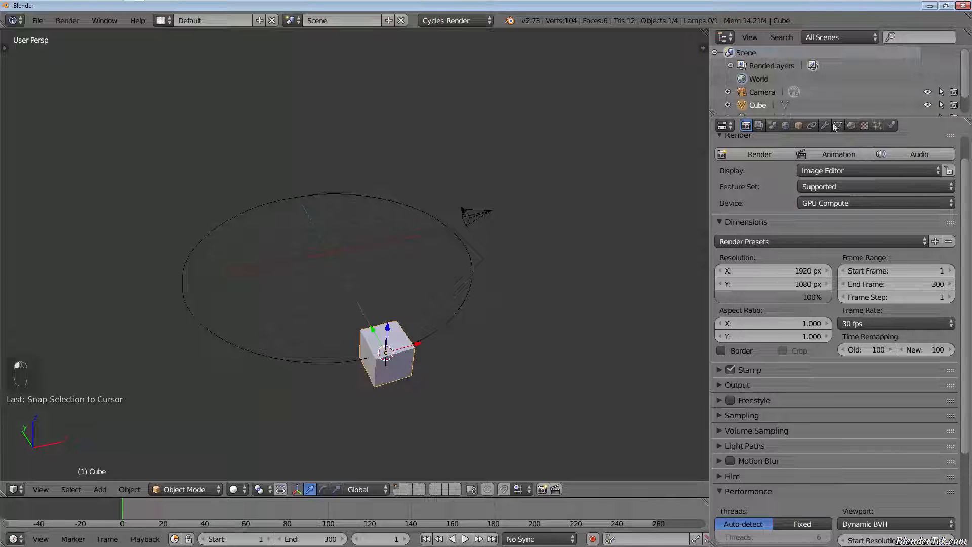
pyautogui.click(812, 125)
pyautogui.click(898, 174)
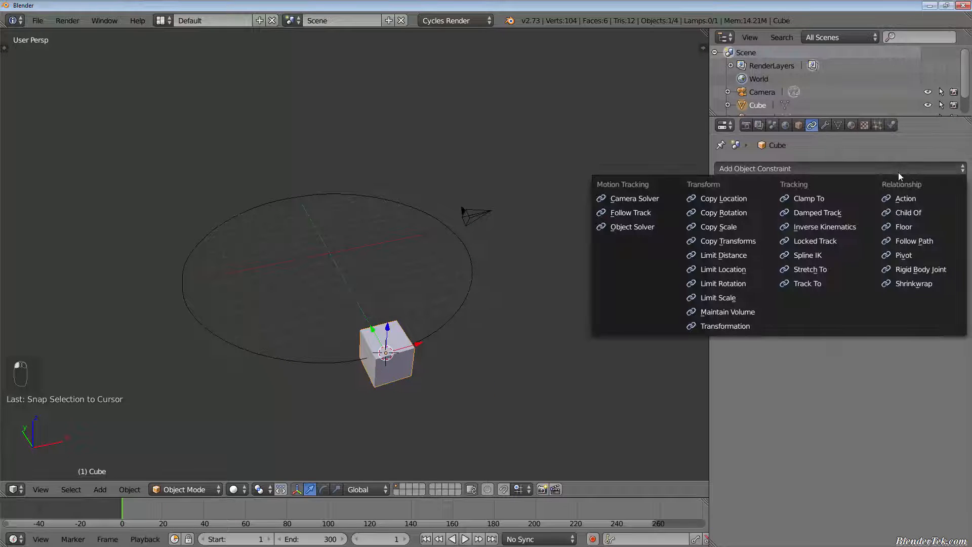
pyautogui.click(922, 236)
pyautogui.click(832, 217)
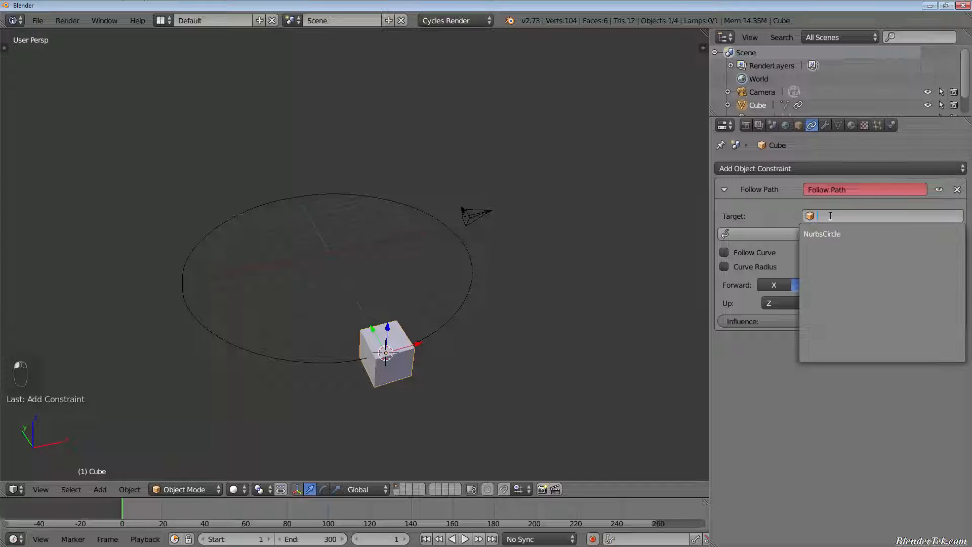
pyautogui.click(835, 230)
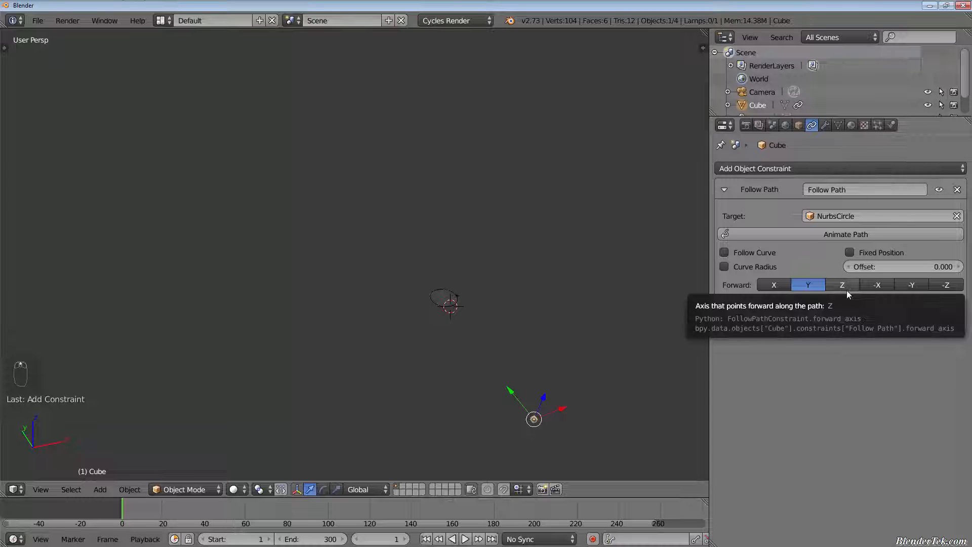
# Step: Try the X, Y, Z and -X forward axes in the Follow Path constraint and settle on X
pyautogui.click(775, 285)
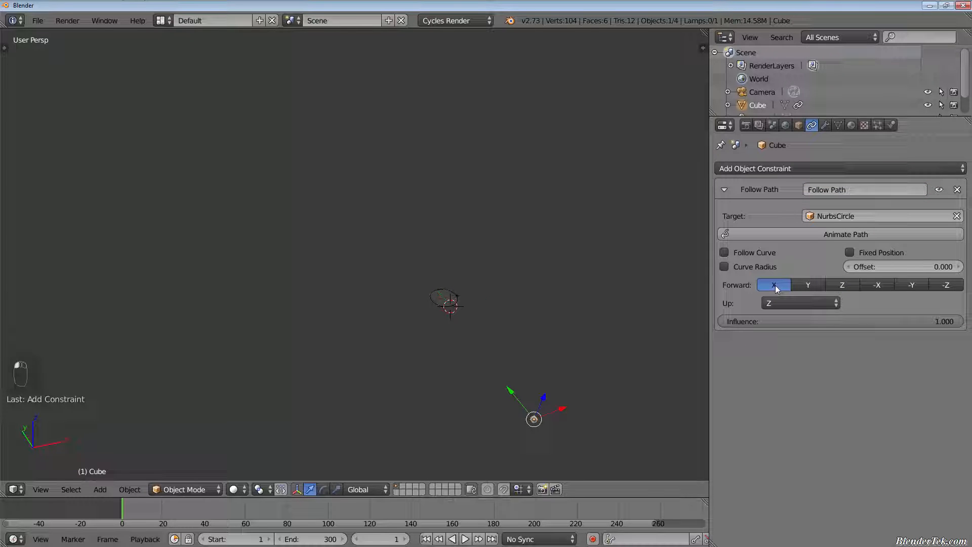
pyautogui.click(817, 286)
pyautogui.click(840, 286)
pyautogui.click(868, 289)
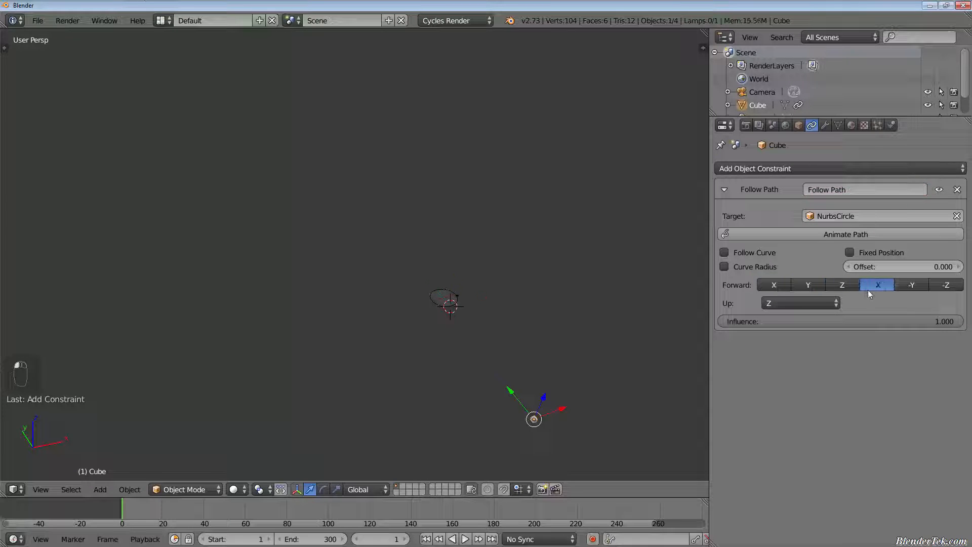
pyautogui.click(776, 287)
# Step: Apply the cube's location, rotation and scale
pyautogui.hotkey('ctrl', 'a')
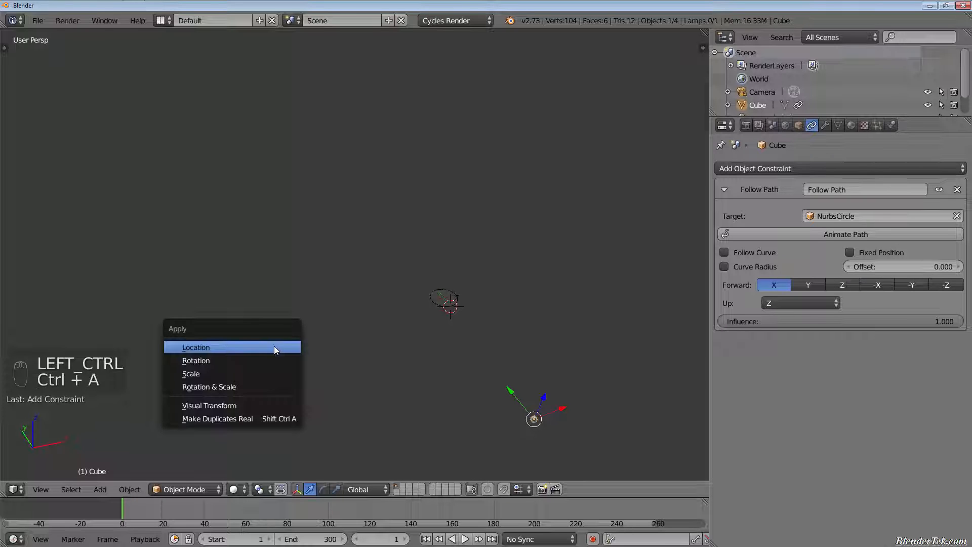
pyautogui.click(275, 345)
pyautogui.hotkey('ctrl', 'a')
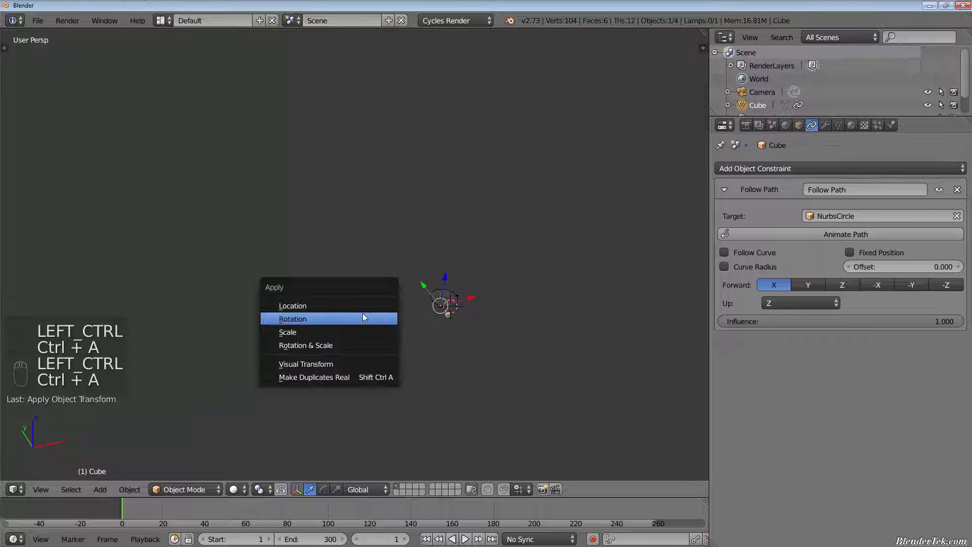
pyautogui.click(363, 314)
pyautogui.hotkey('ctrl', 'a')
pyautogui.click(357, 334)
pyautogui.scroll(6, 461, 314)
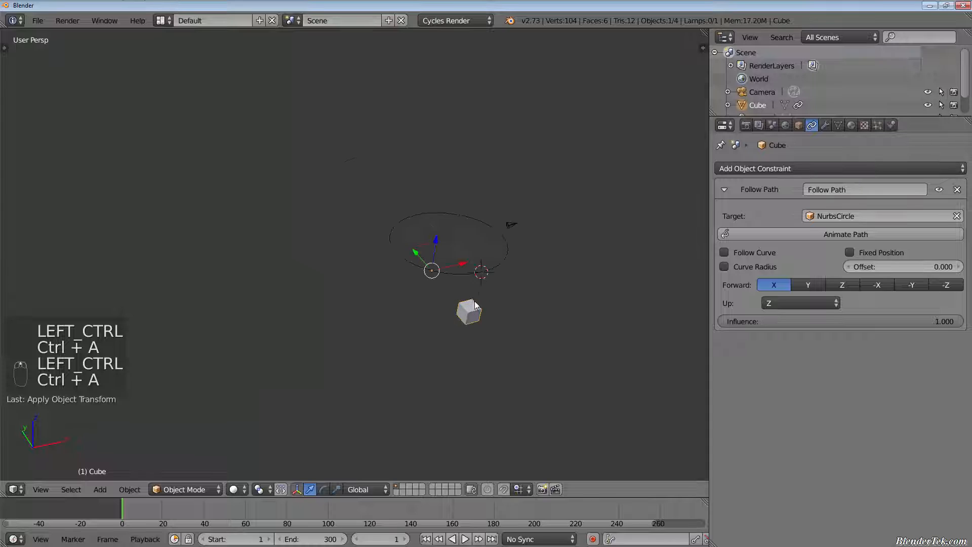
pyautogui.keyDown('shift'); pyautogui.moveTo(460, 326); pyautogui.dragTo(425, 350, button='middle'); pyautogui.keyUp('shift')
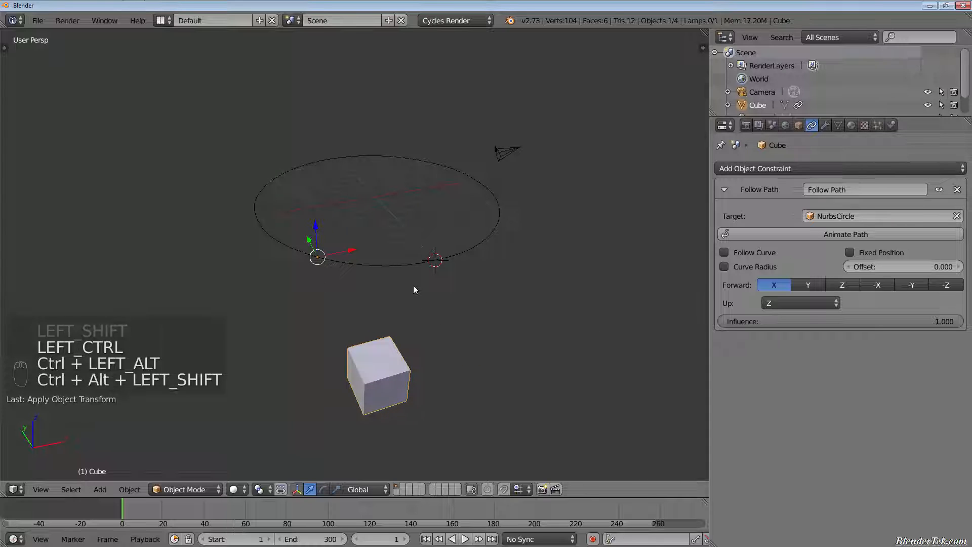
# Step: Recentre the cube's origin on its geometry and move the cube along global Z to sit on the circle's edge
pyautogui.hotkey('ctrl', 'alt', 'shift', 'c')
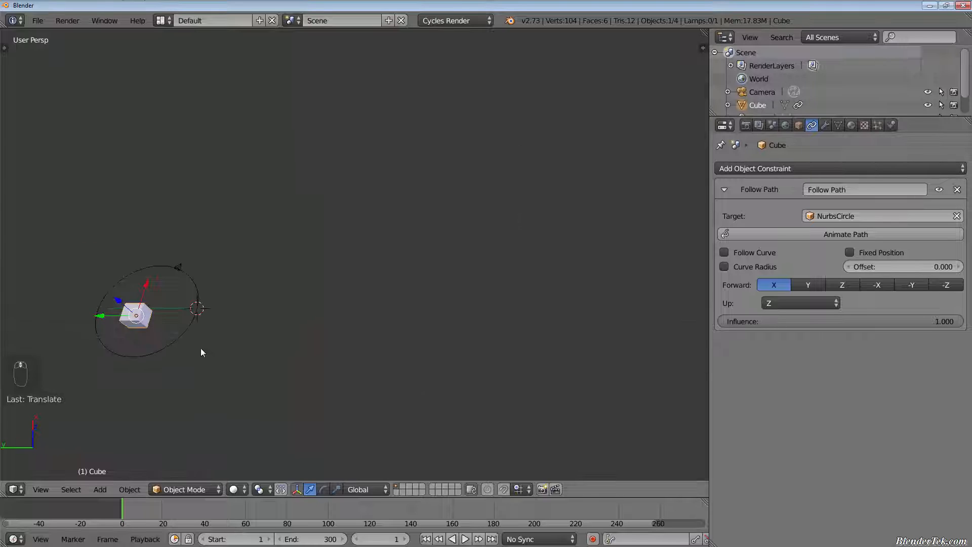
pyautogui.press('g')
pyautogui.press('z')
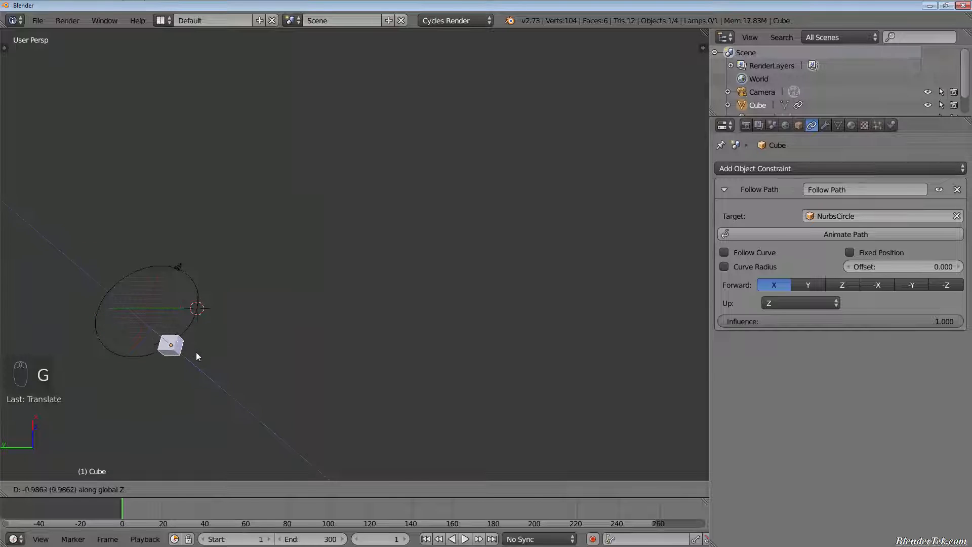
pyautogui.click(195, 351)
pyautogui.moveTo(193, 351); pyautogui.dragTo(179, 310, button='middle')
pyautogui.press('g')
pyautogui.press('z')
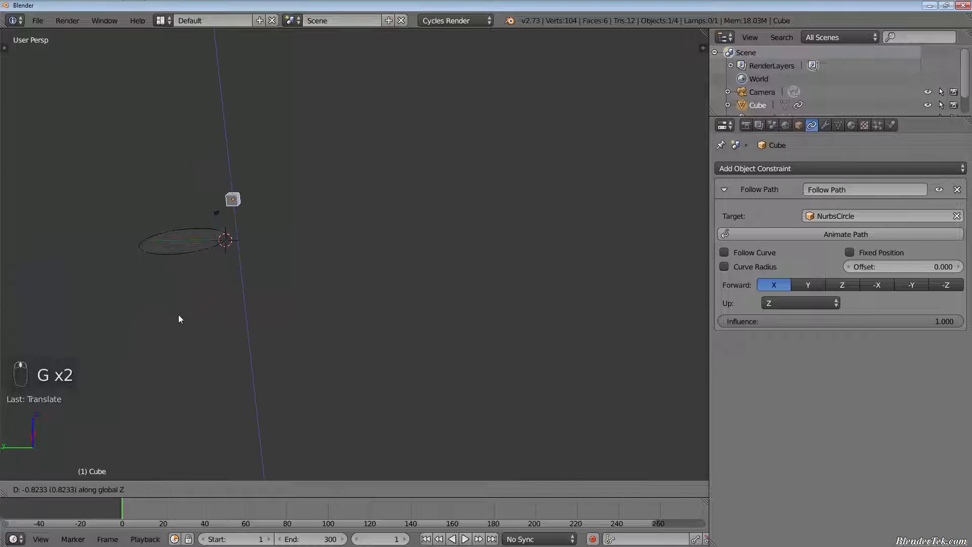
pyautogui.click(182, 304)
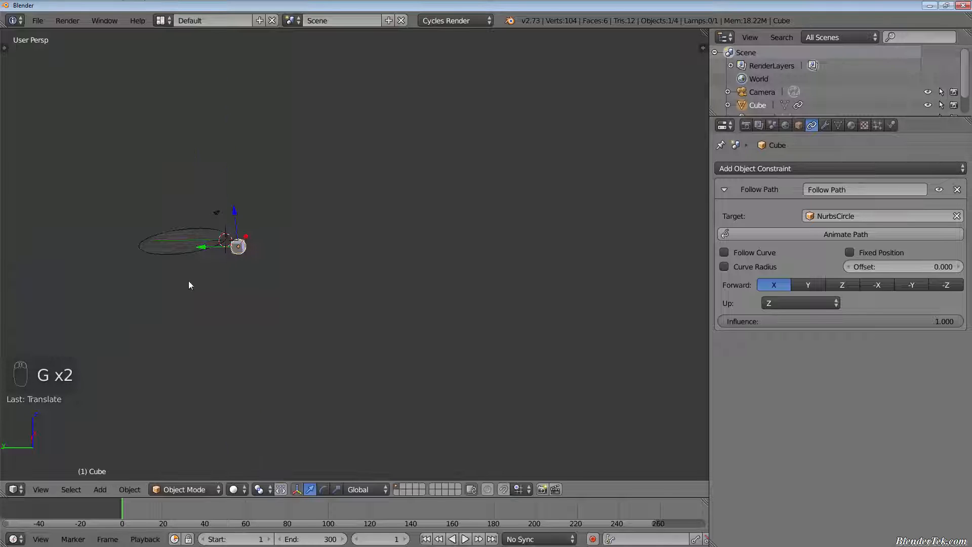
pyautogui.moveTo(188, 280); pyautogui.dragTo(223, 208, button='middle')
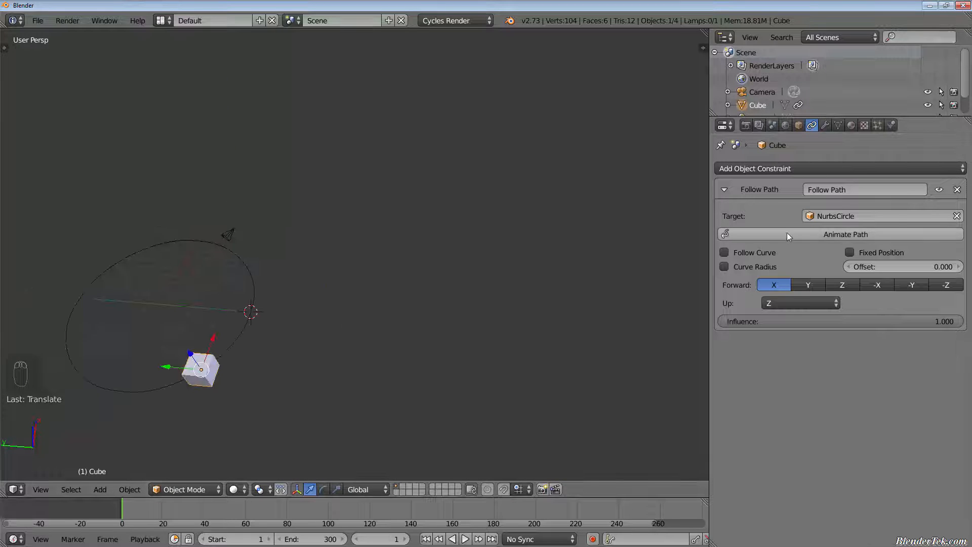
# Step: Animate the path from the cube's Follow Path constraint and set NurbsCircle's path animation to 300 frames
pyautogui.click(787, 233)
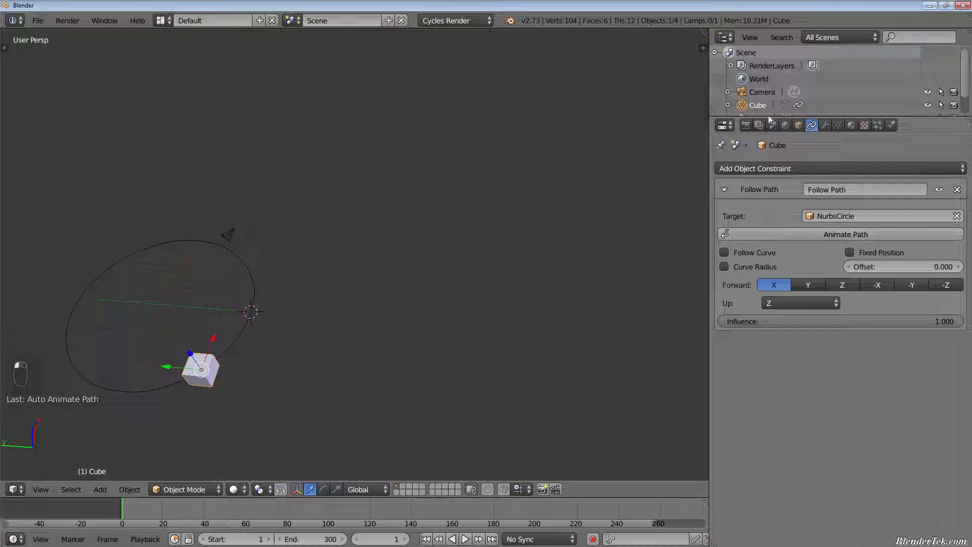
pyautogui.scroll(-2, 777, 101)
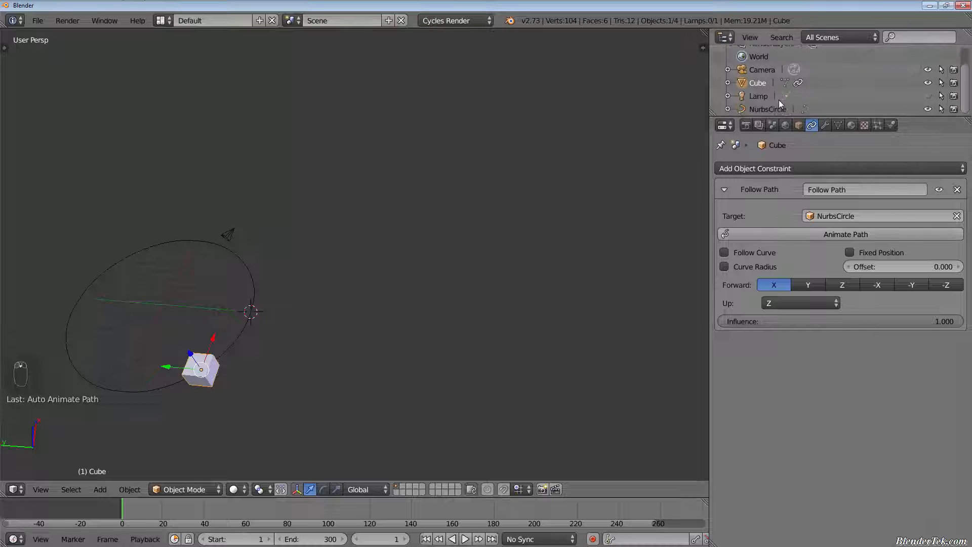
pyautogui.click(728, 109)
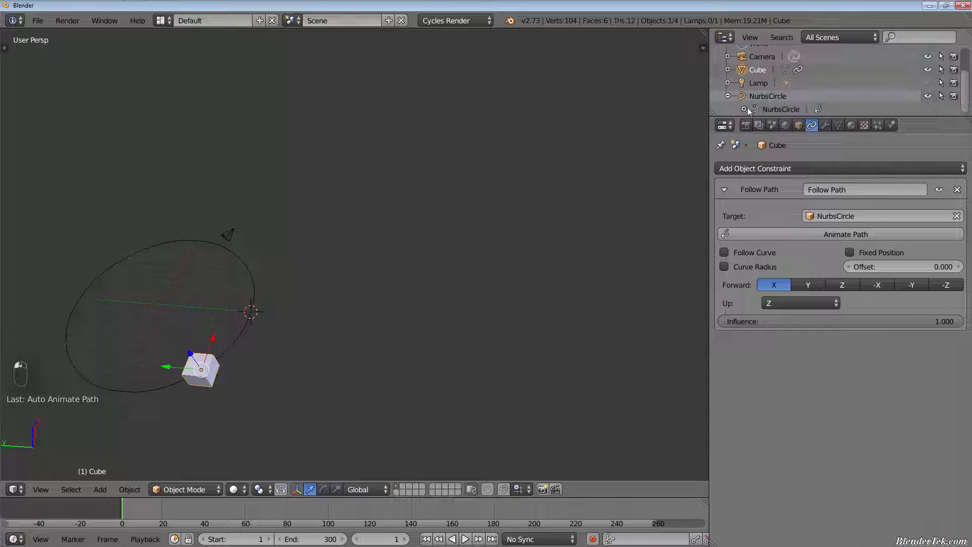
pyautogui.click(744, 109)
pyautogui.click(780, 111)
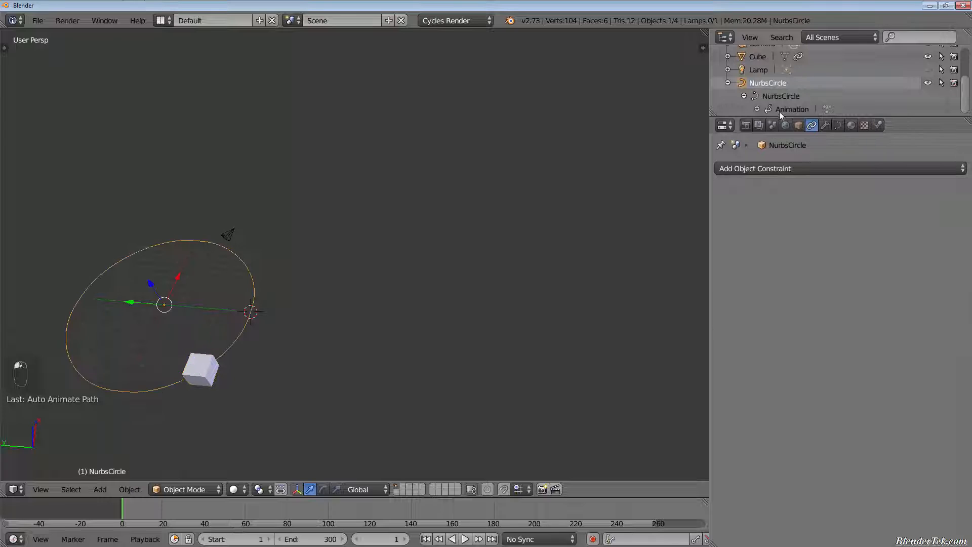
pyautogui.click(838, 125)
pyautogui.scroll(-5, 865, 344)
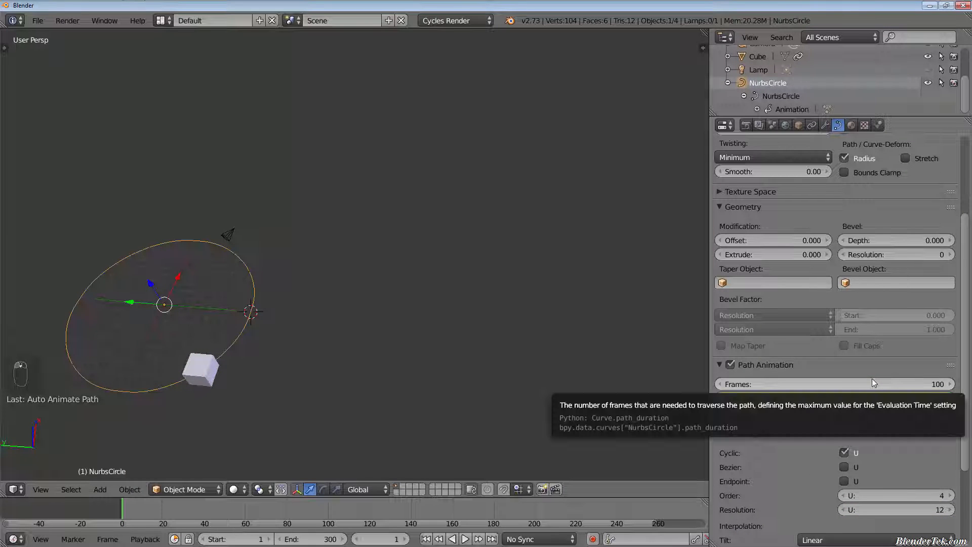
pyautogui.click(868, 383)
pyautogui.write('3')
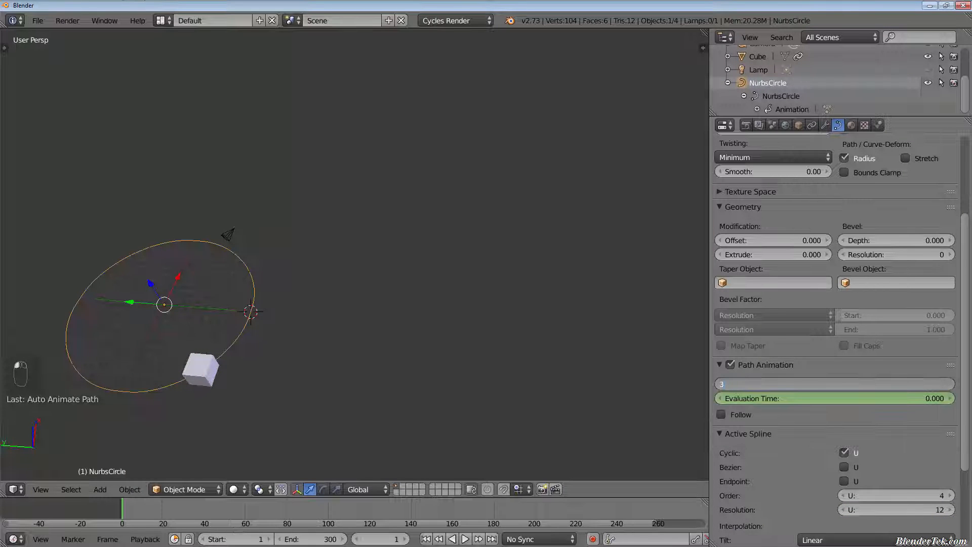
pyautogui.write('00')
pyautogui.press('Return')
# Step: Return to frame 0, look over the NurbsCircle curve settings, and play the cube's path animation
pyautogui.moveTo(126, 510); pyautogui.dragTo(16, 509)
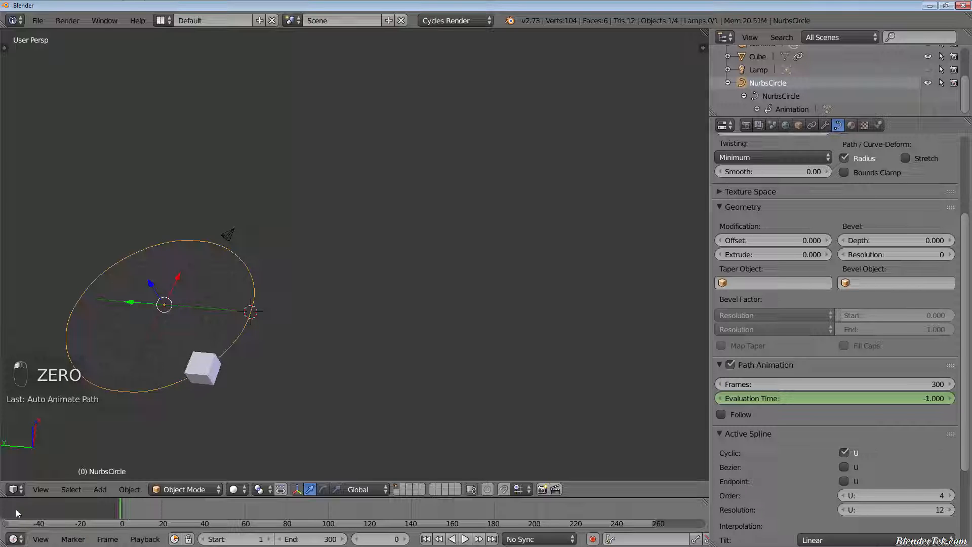
pyautogui.keyDown('shift'); pyautogui.moveTo(194, 427); pyautogui.dragTo(364, 375, button='middle'); pyautogui.keyUp('shift')
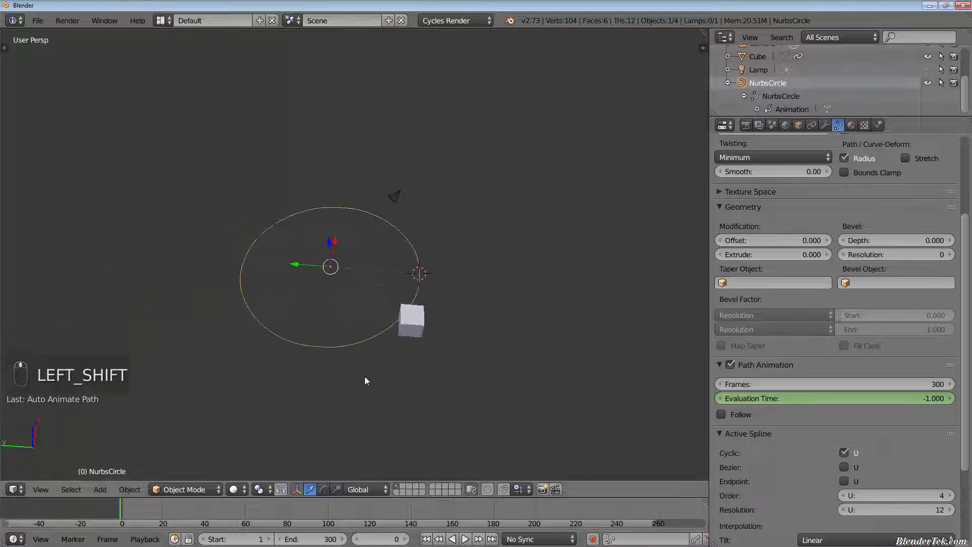
pyautogui.scroll(3, 338, 327)
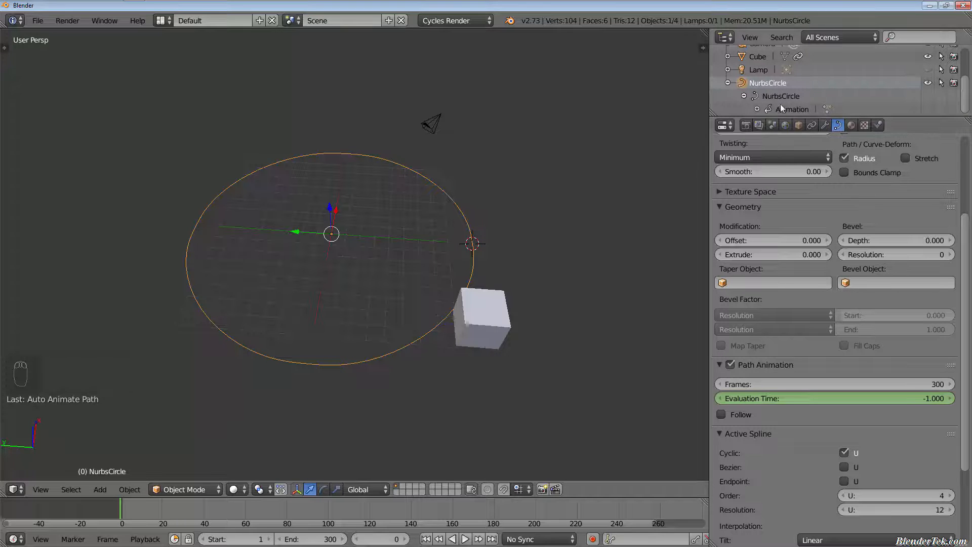
pyautogui.scroll(2, 779, 104)
pyautogui.scroll(-1, 788, 108)
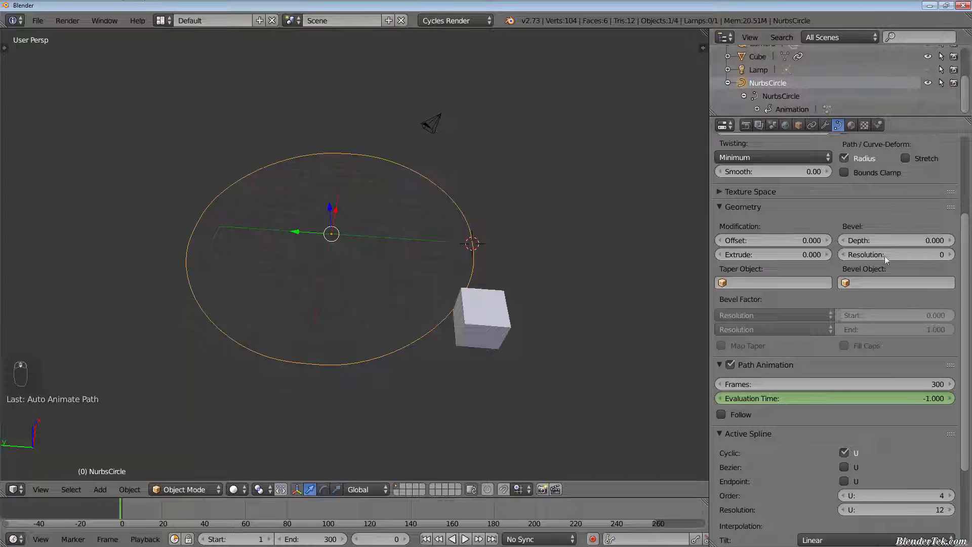
pyautogui.scroll(-5, 885, 256)
pyautogui.scroll(9, 476, 296)
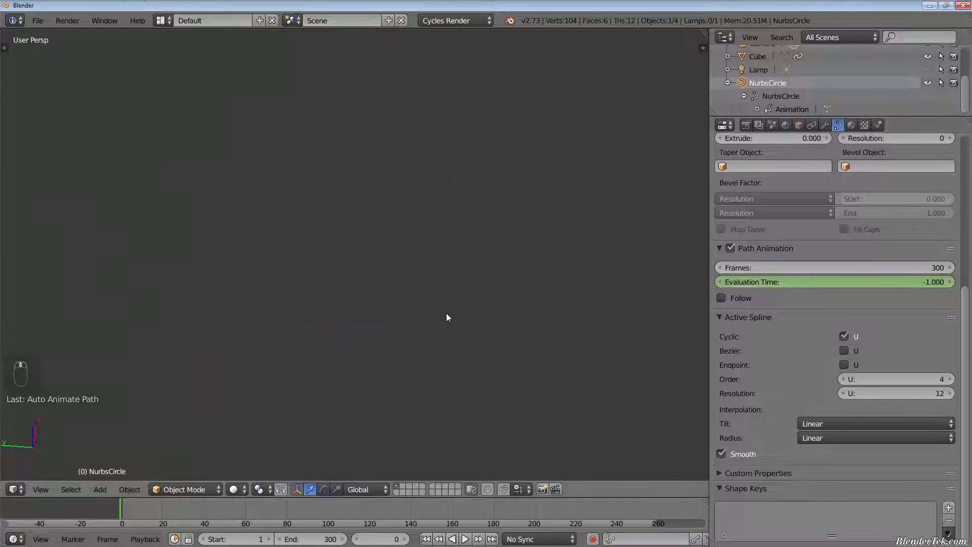
pyautogui.scroll(-7, 442, 316)
pyautogui.scroll(-1, 424, 317)
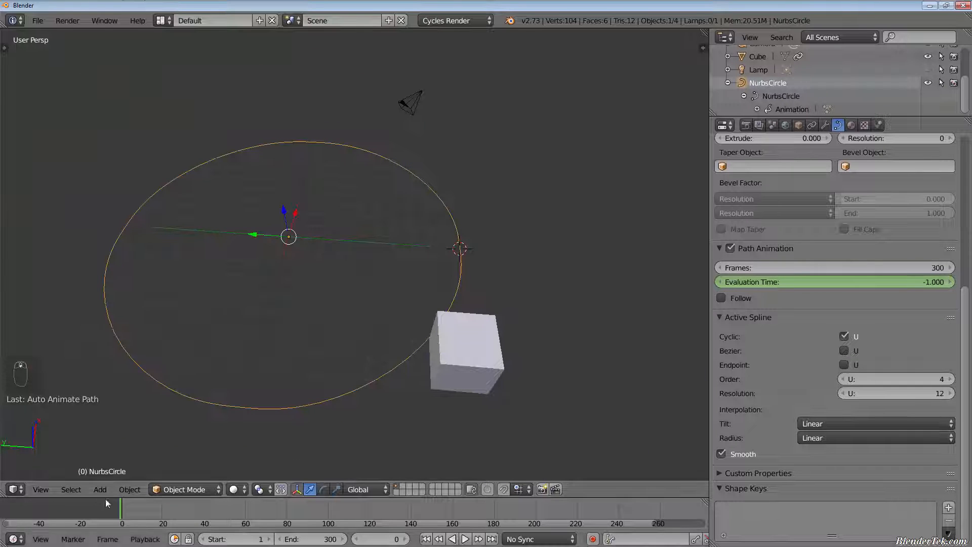
pyautogui.moveTo(120, 503); pyautogui.dragTo(104, 523)
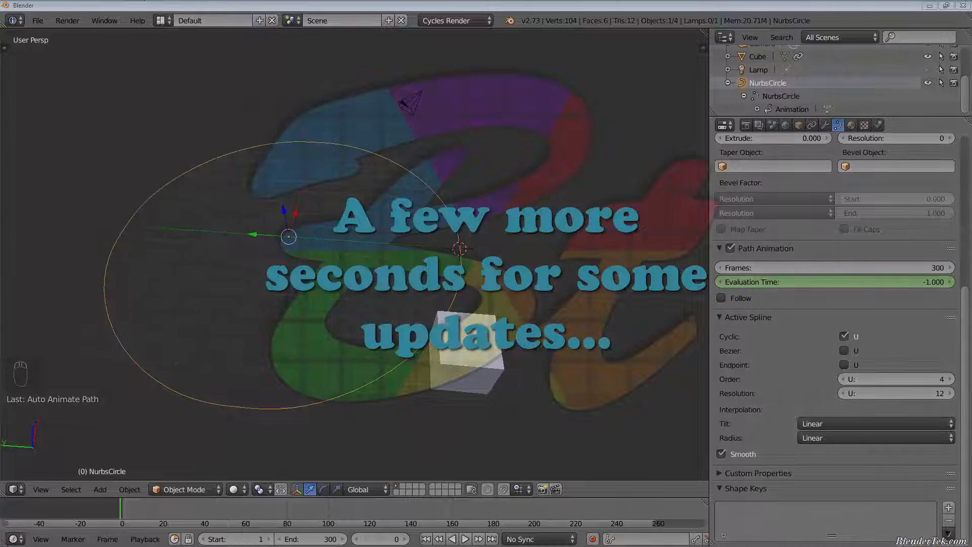
pyautogui.click(465, 539)
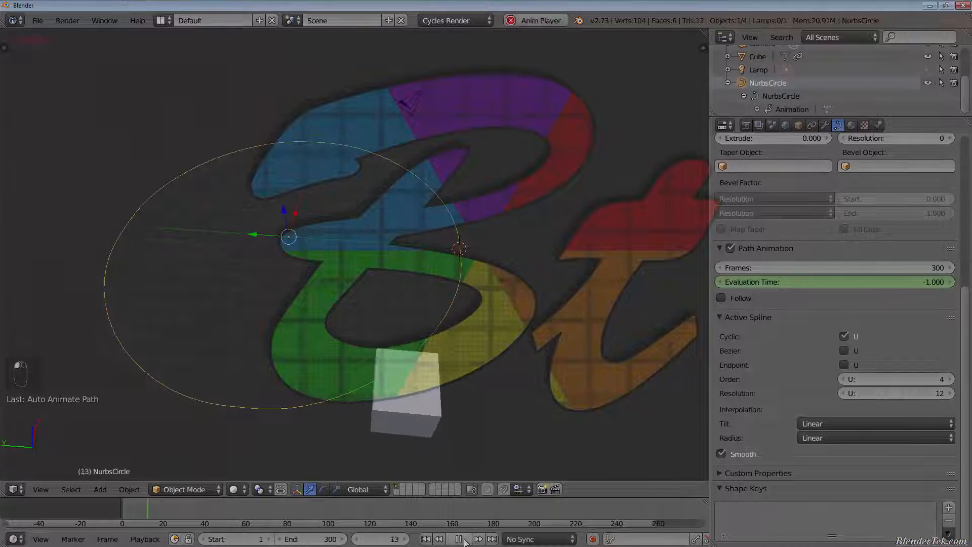